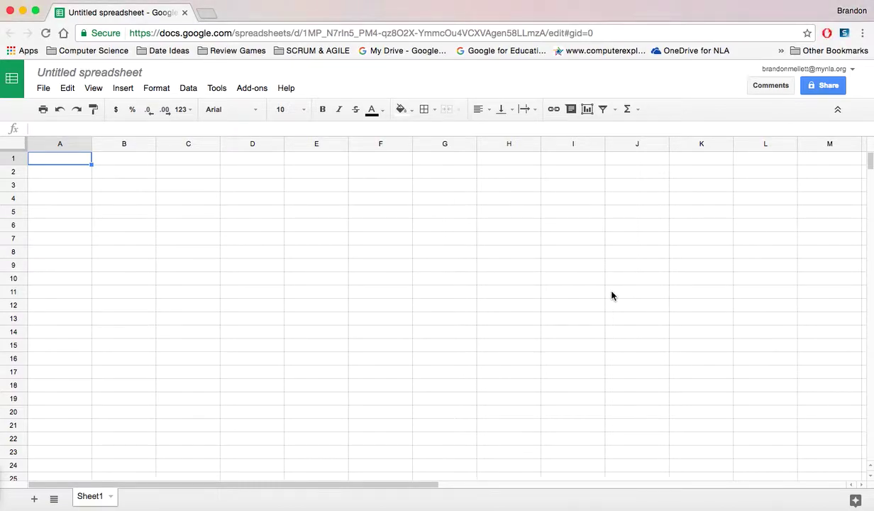
# Step: Rename the untitled spreadsheet as "Google Sheets: Basics"
pyautogui.click(77, 74)
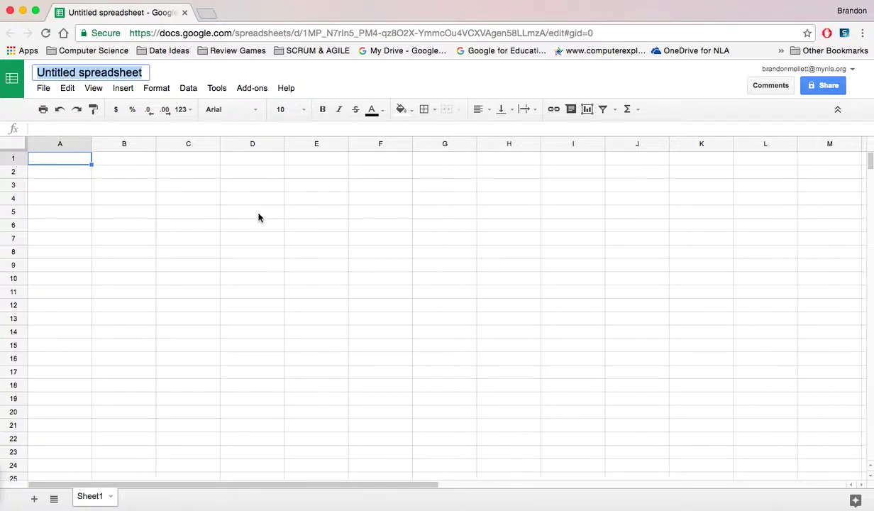
pyautogui.write('Google S')
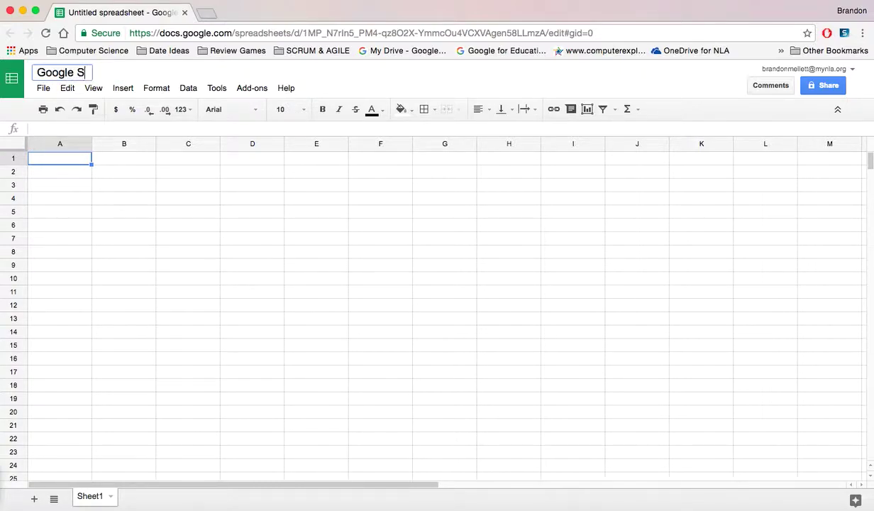
pyautogui.write('heets: Basics')
pyautogui.press('BackSpace')
pyautogui.press('BackSpace')
pyautogui.press('BackSpace')
pyautogui.press('BackSpace')
pyautogui.press('BackSpace')
pyautogui.write('asics')
pyautogui.click(237, 307)
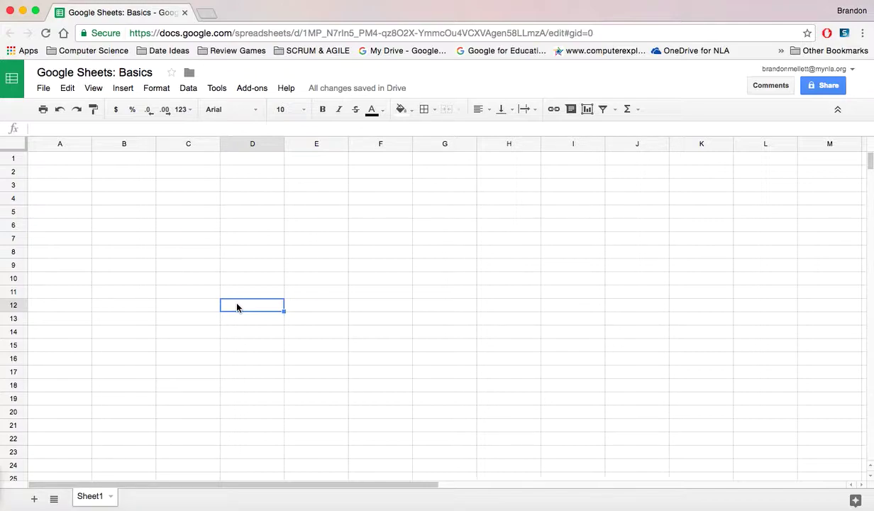
pyautogui.click(74, 173)
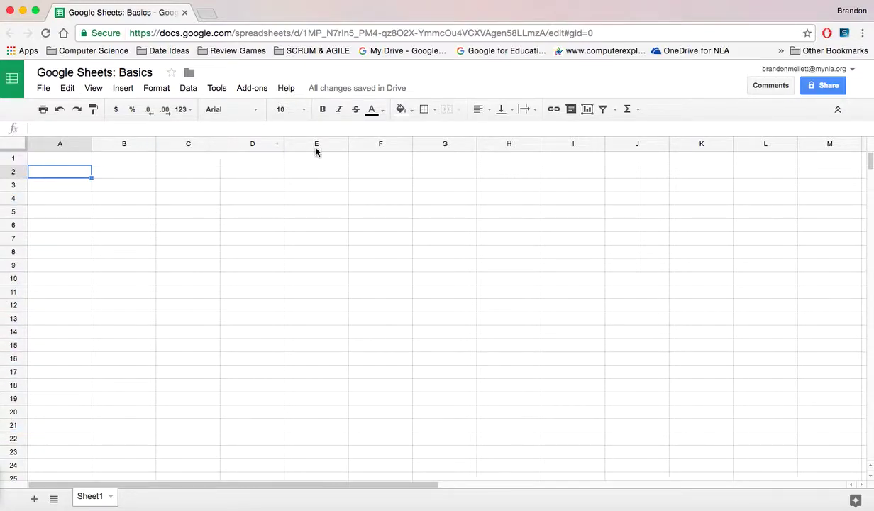
pyautogui.click(250, 211)
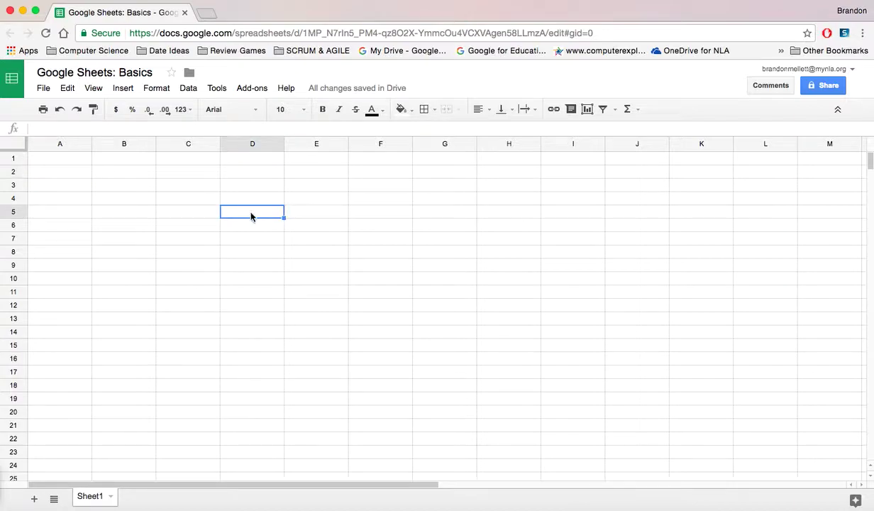
pyautogui.click(304, 239)
pyautogui.click(205, 228)
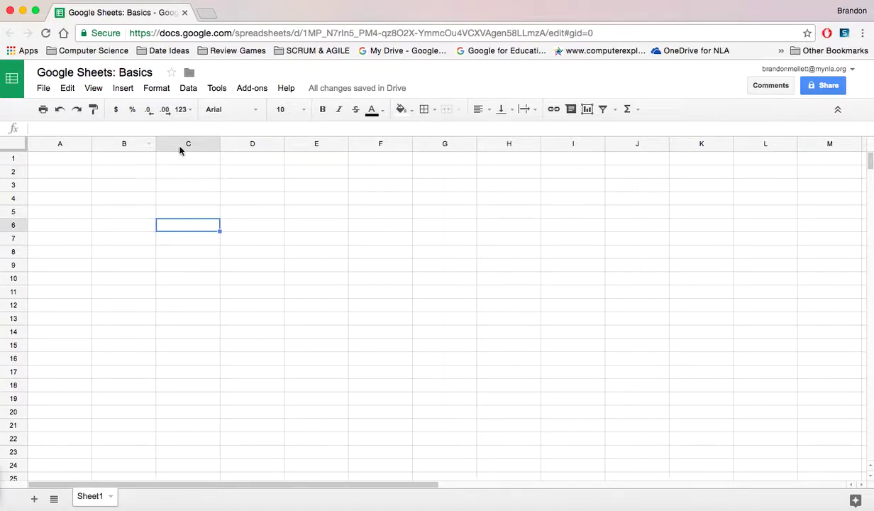
pyautogui.click(292, 194)
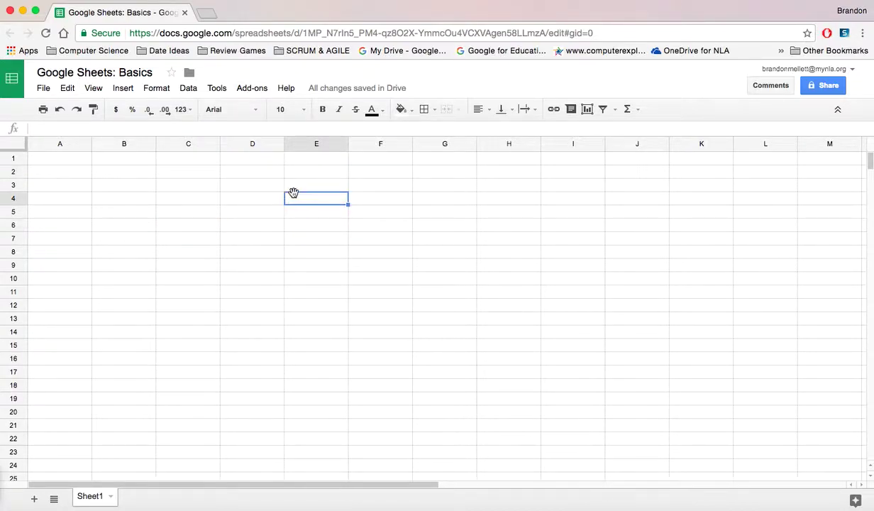
pyautogui.click(397, 216)
pyautogui.click(125, 195)
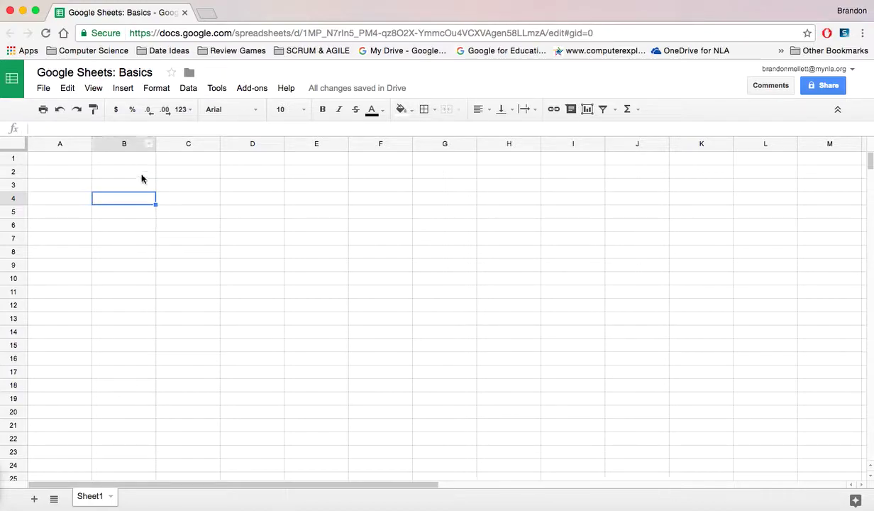
# Step: Enter "name" in cell B2 and delete the cell's content
pyautogui.click(136, 173)
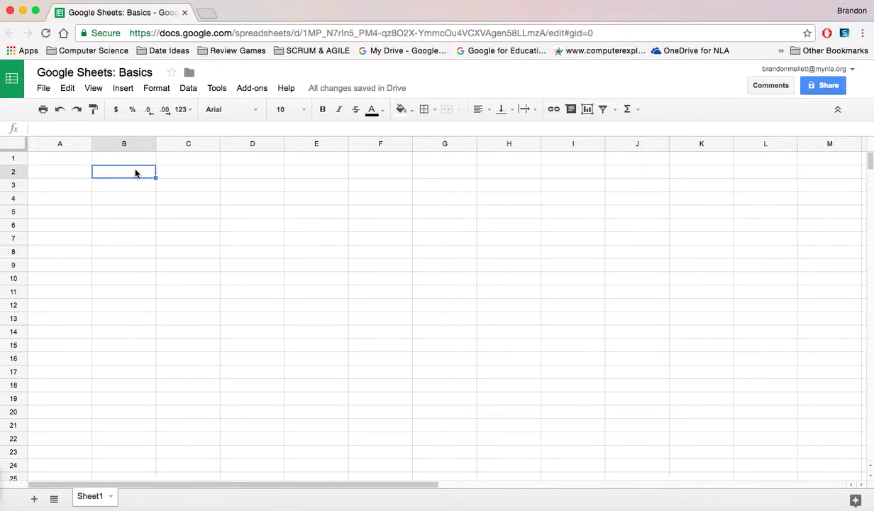
pyautogui.write('name')
pyautogui.click(173, 226)
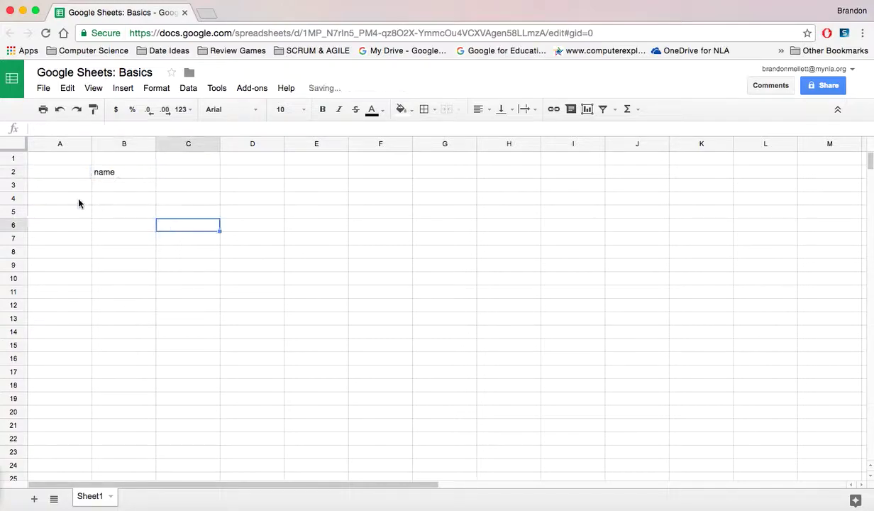
pyautogui.click(133, 178)
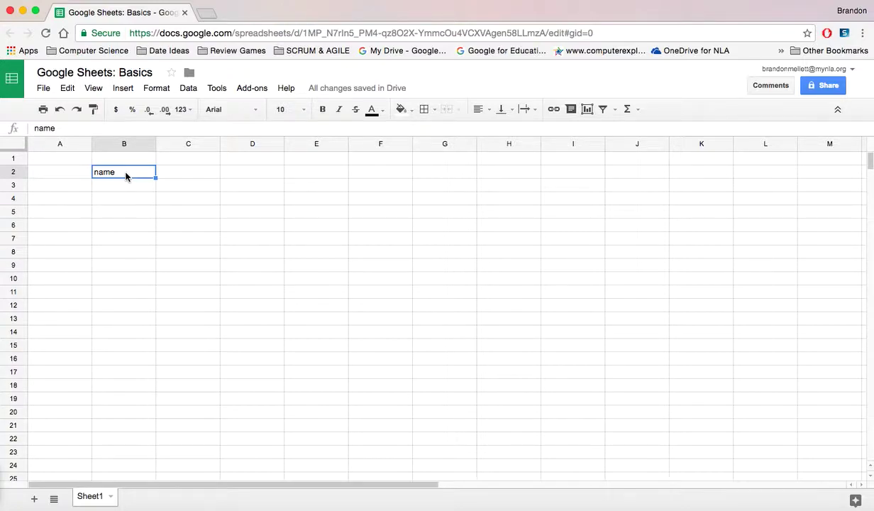
pyautogui.press('Delete')
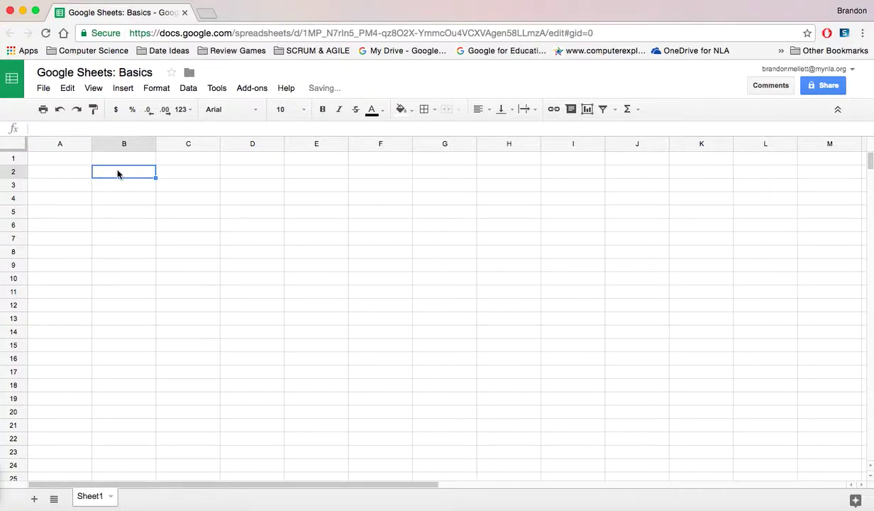
pyautogui.click(105, 198)
# Step: Enter "name" in cell B2 a second time and clear the cell again
pyautogui.click(115, 174)
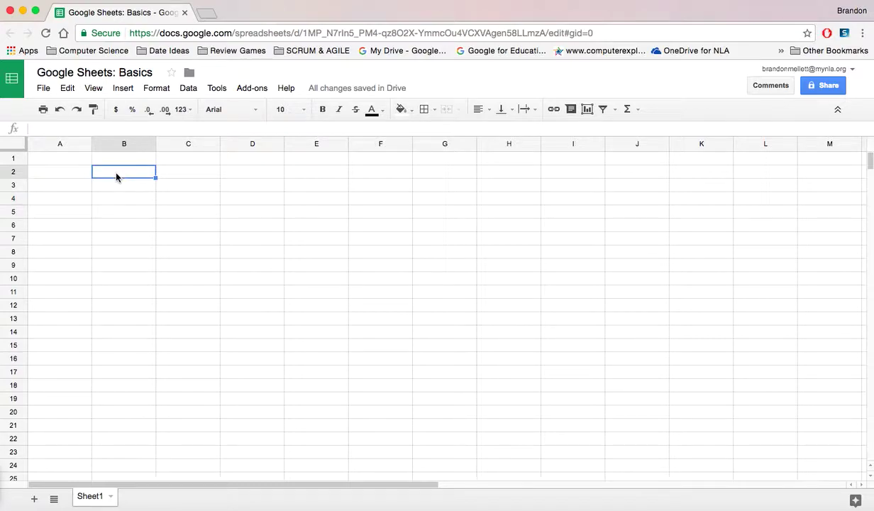
pyautogui.write('name')
pyautogui.press('BackSpace')
pyautogui.write('e')
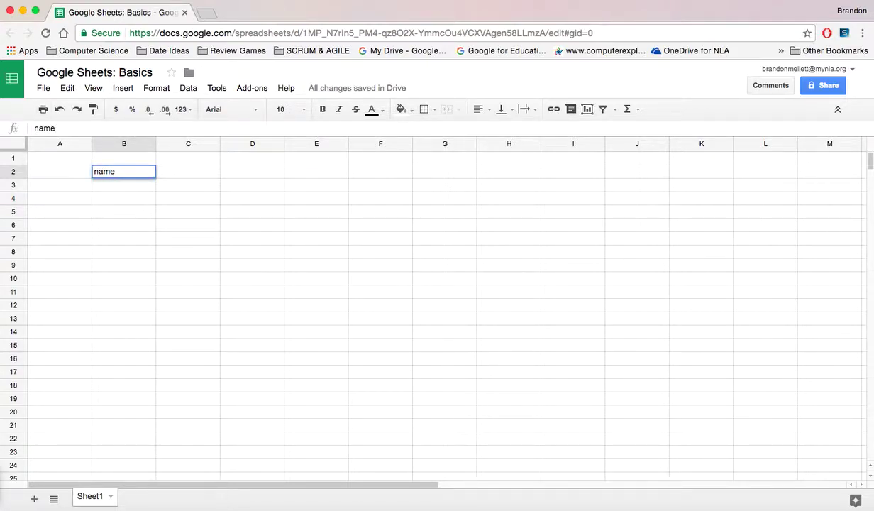
pyautogui.click(130, 210)
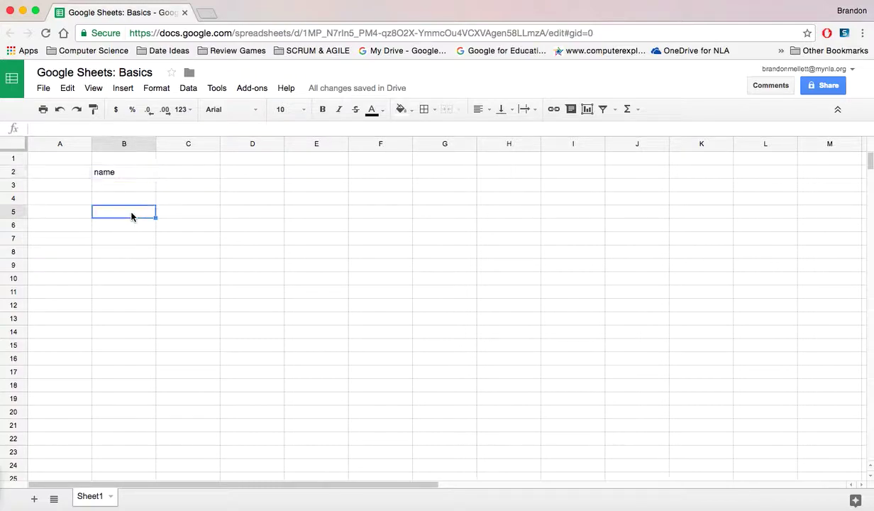
pyautogui.click(118, 173)
pyautogui.press('BackSpace')
pyautogui.click(159, 186)
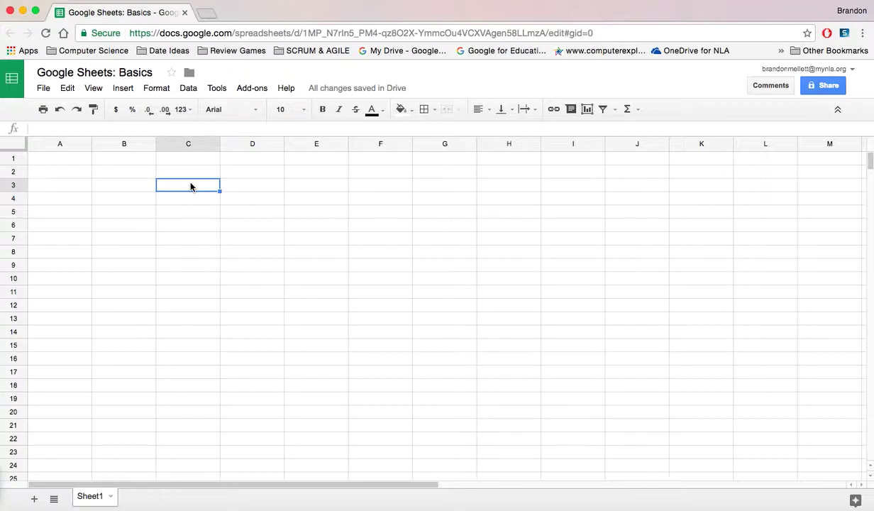
# Step: Merge cells A2 through D2 into a single cell with the Merge all option
pyautogui.click(81, 174)
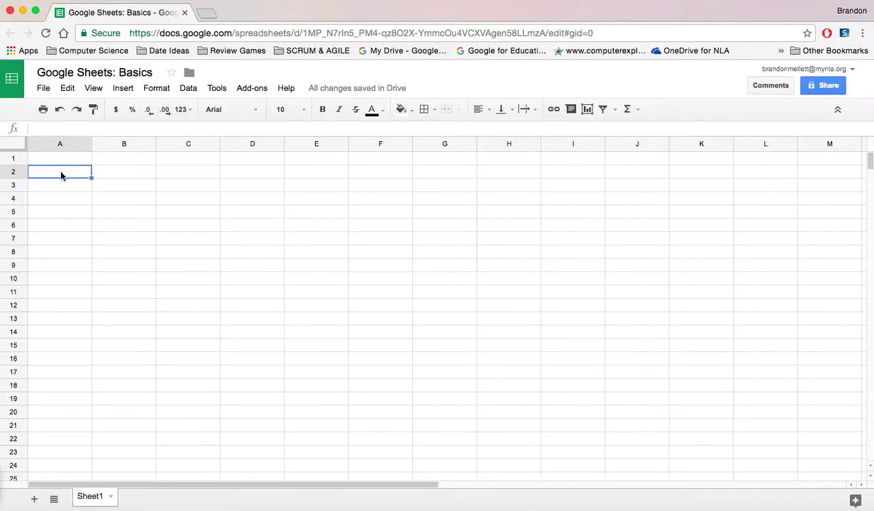
pyautogui.moveTo(61, 175); pyautogui.dragTo(265, 175)
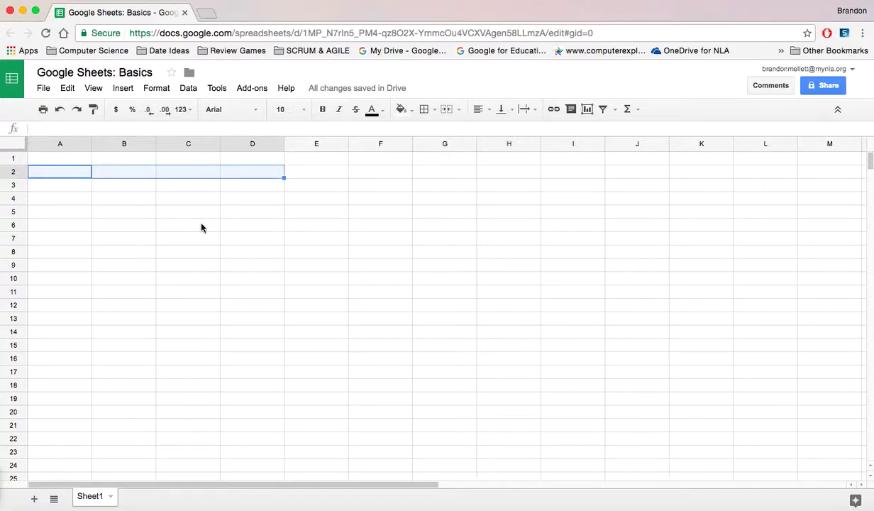
pyautogui.press('super+equal')
pyautogui.press('super+equal')
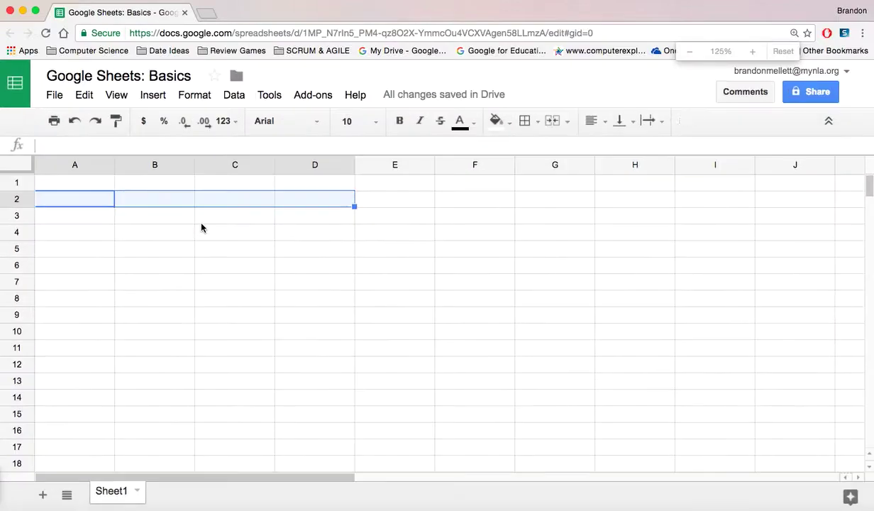
pyautogui.press('super+equal')
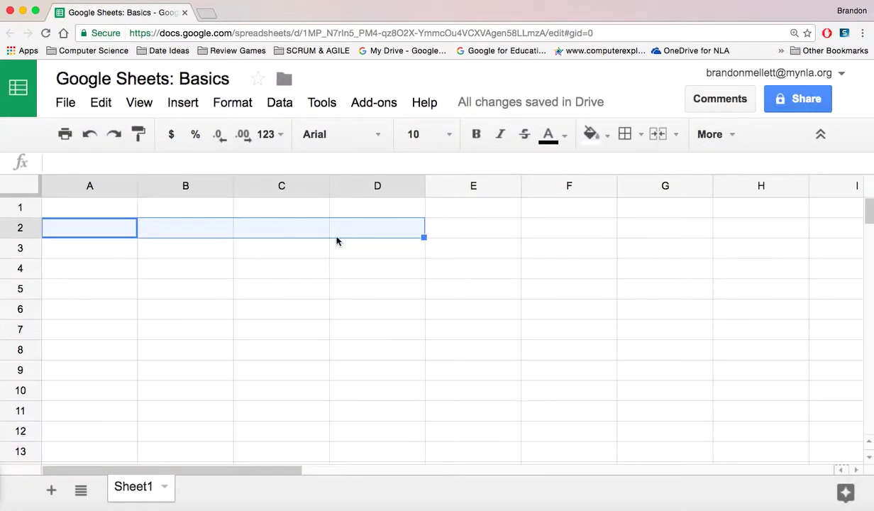
pyautogui.click(234, 105)
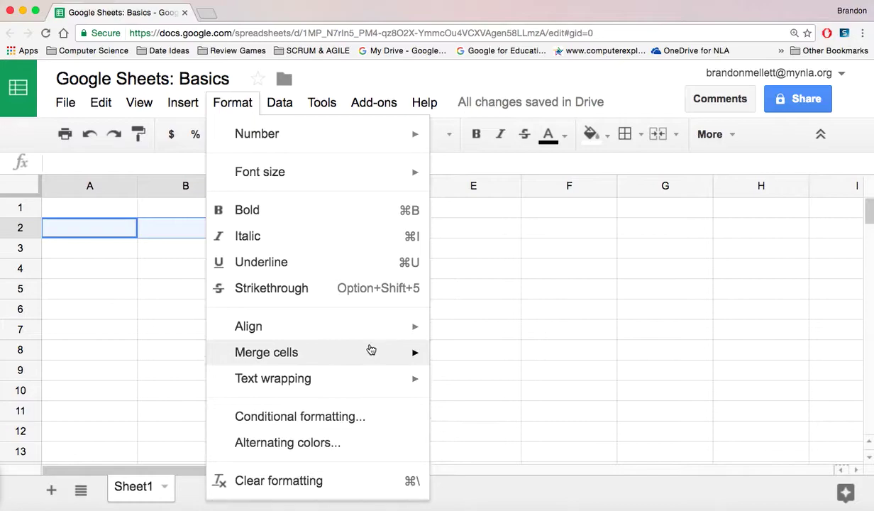
pyautogui.moveTo(370, 351)
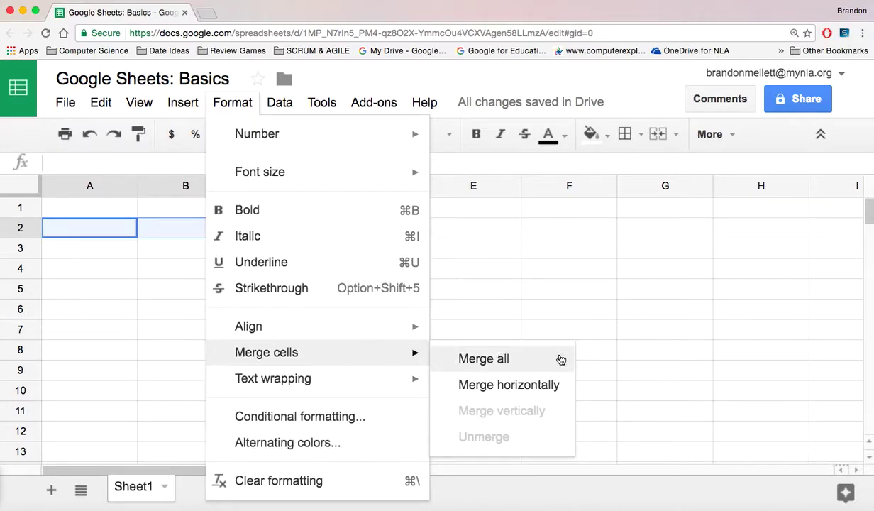
pyautogui.click(541, 361)
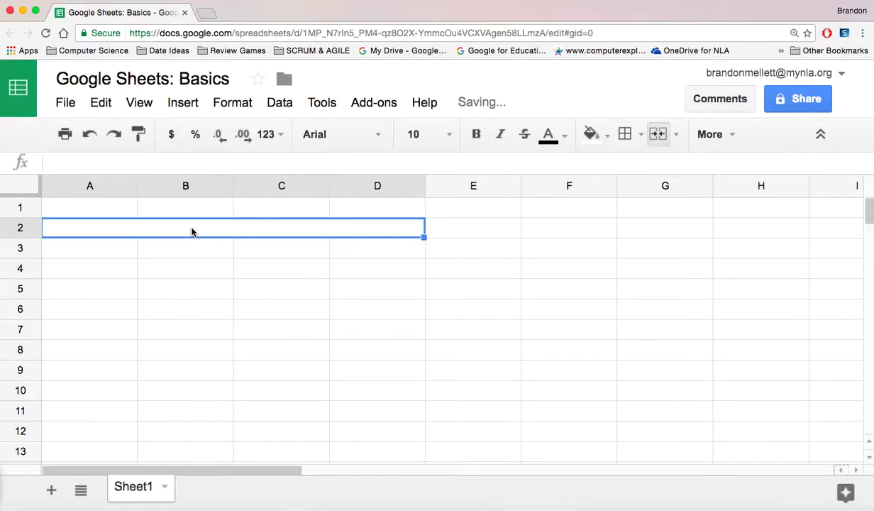
# Step: Undo the merge of cells A2 through D2 and redo it
pyautogui.click(170, 283)
pyautogui.press('super+z')
pyautogui.press('super+shift+z')
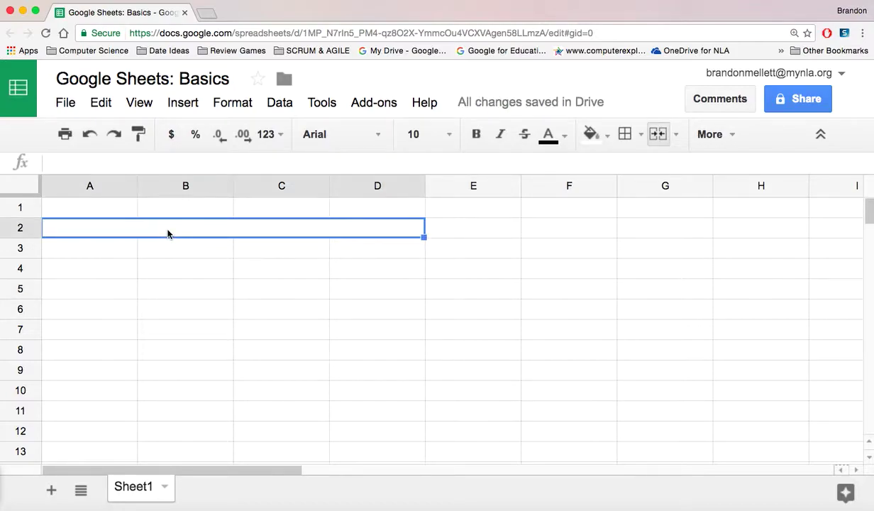
# Step: Enter the heading "BASIC SHORTCUTS" in the merged cell in row 2
pyautogui.write('BASI')
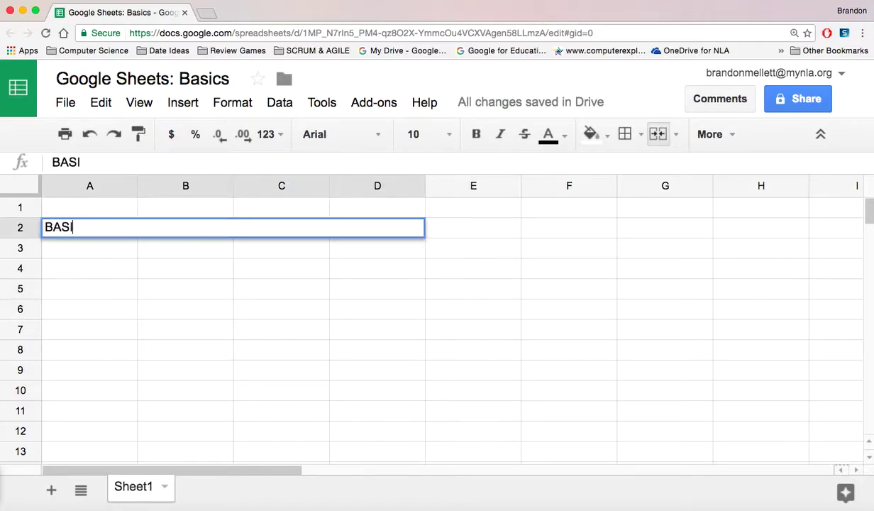
pyautogui.write('C SHORTCUTS')
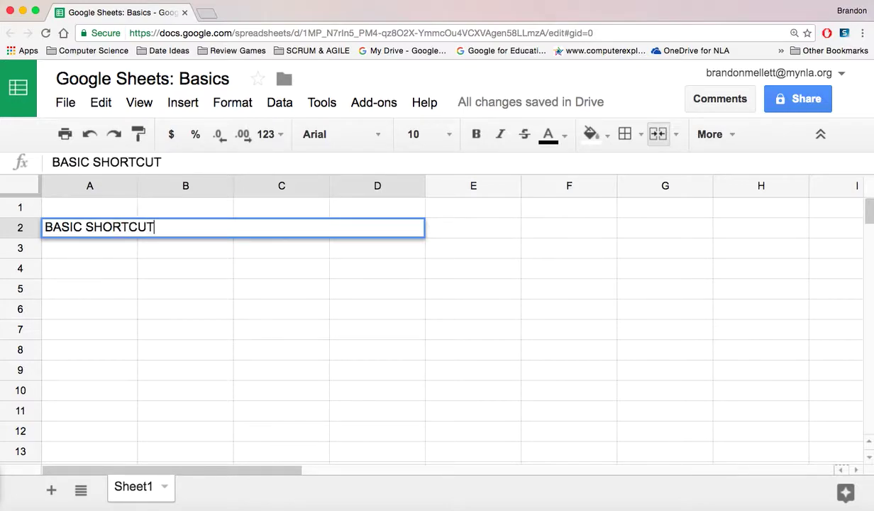
pyautogui.click(248, 301)
# Step: Center the "BASIC SHORTCUTS" heading horizontally in its merged cell
pyautogui.click(196, 233)
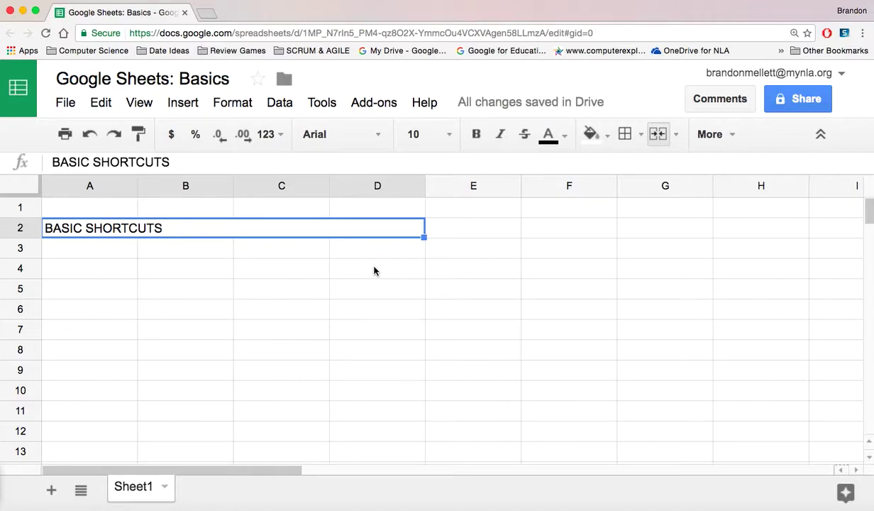
pyautogui.press('super+minus')
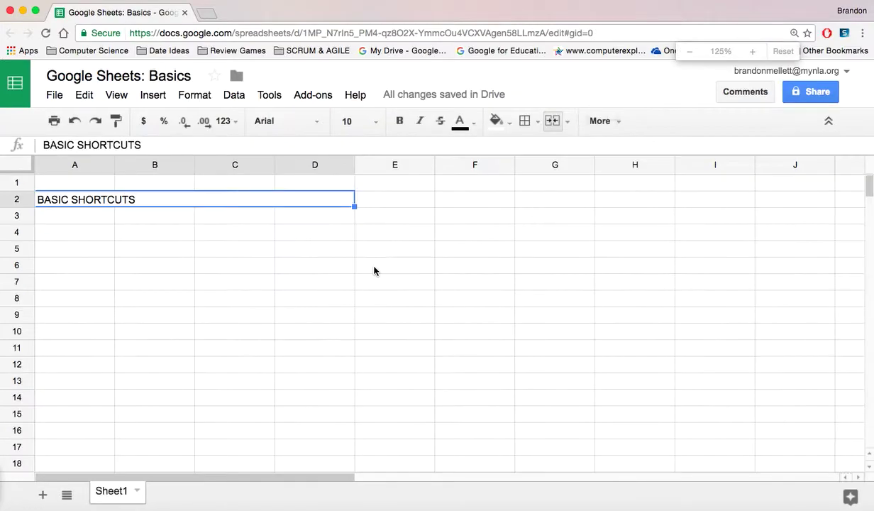
pyautogui.click(203, 217)
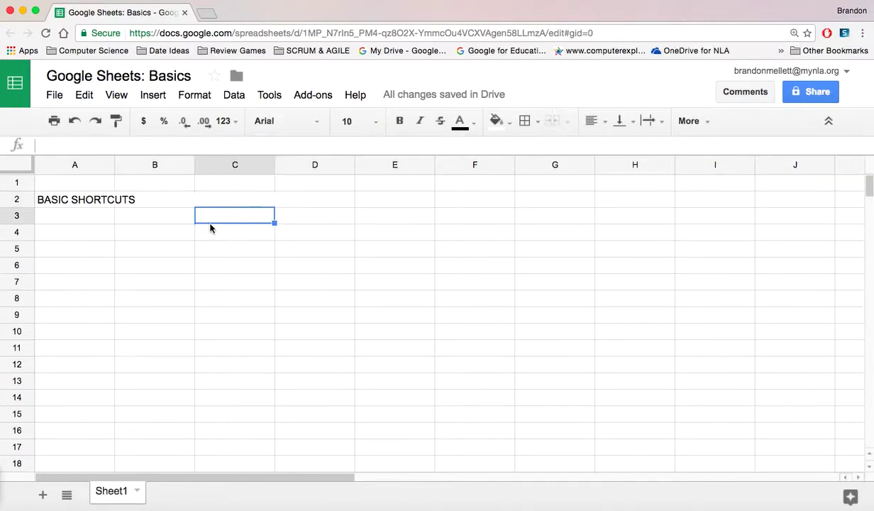
pyautogui.click(240, 200)
pyautogui.click(595, 123)
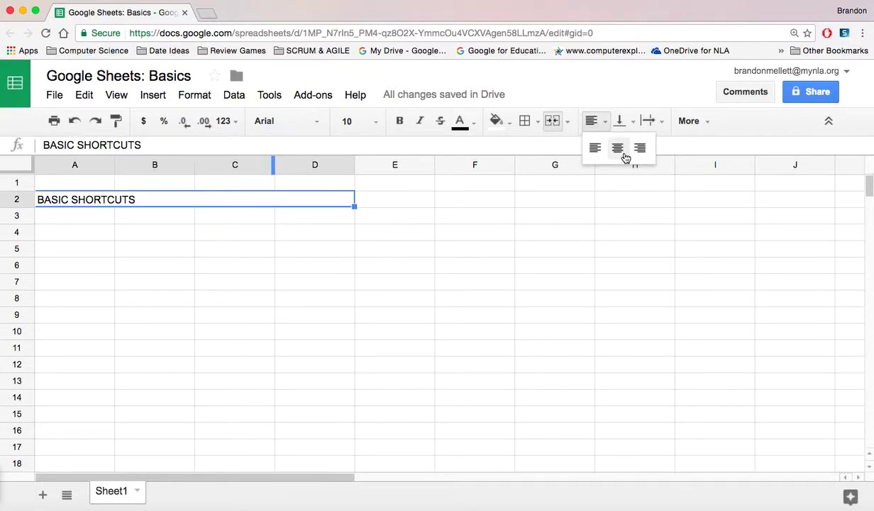
pyautogui.click(617, 148)
pyautogui.click(333, 215)
# Step: Apply all borders to the merged "BASIC SHORTCUTS" heading cell
pyautogui.click(339, 201)
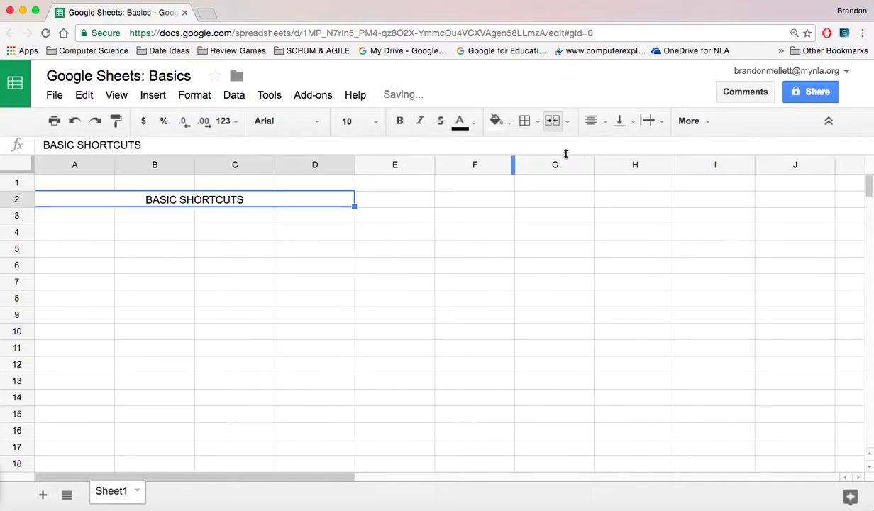
pyautogui.click(522, 124)
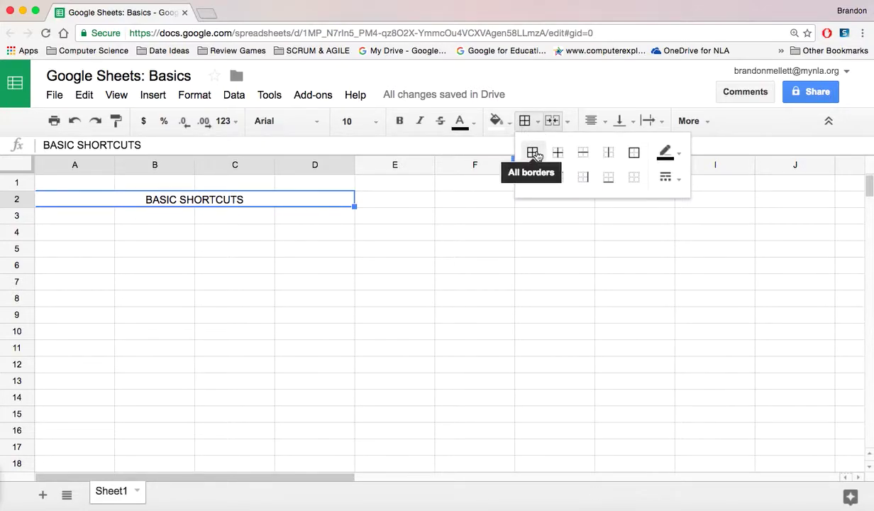
pyautogui.click(536, 154)
pyautogui.click(259, 264)
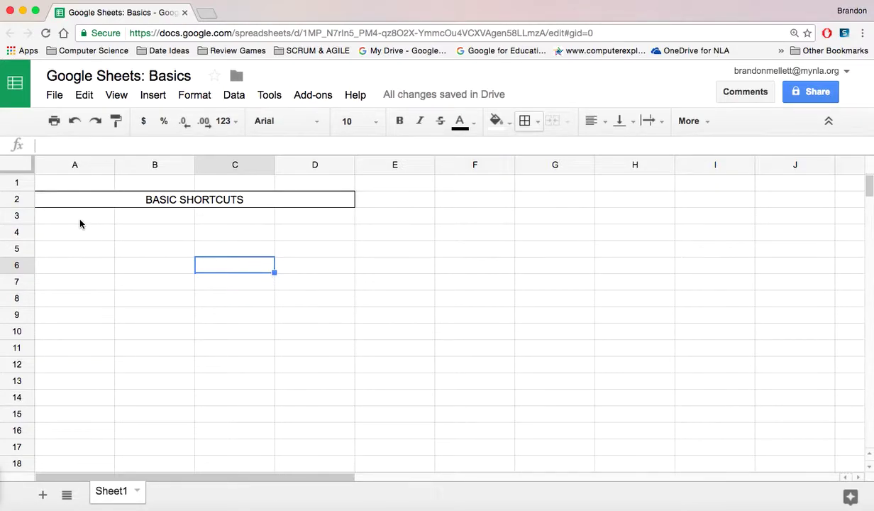
# Step: Merge cells A3 and B3 into one cell directly below the "BASIC SHORTCUTS" heading
pyautogui.moveTo(81, 220); pyautogui.dragTo(148, 221)
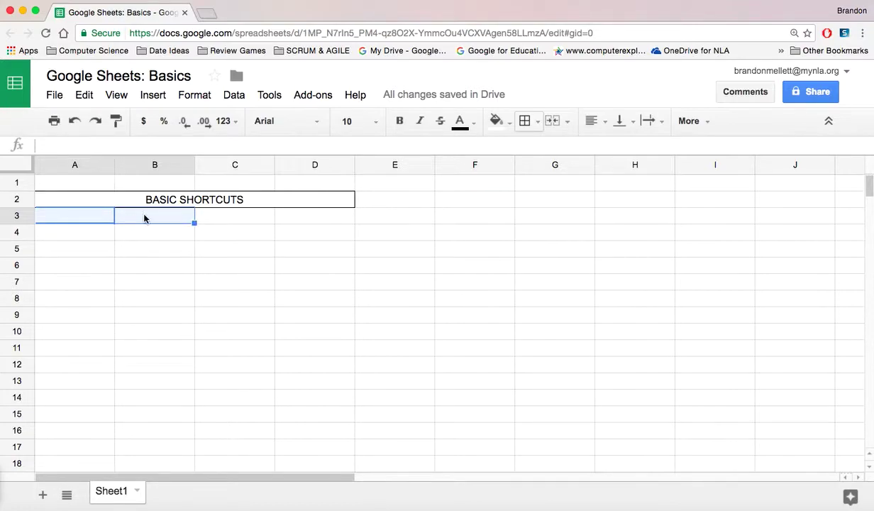
pyautogui.press('super+equal')
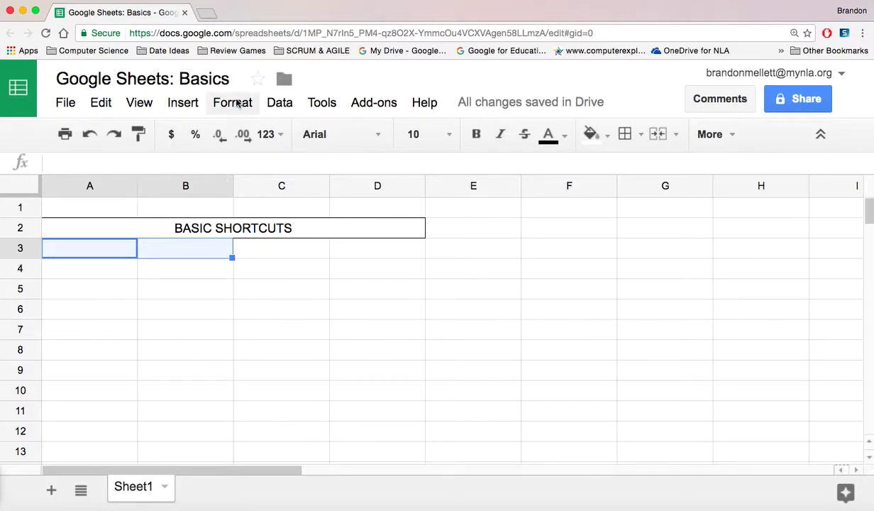
pyautogui.click(236, 104)
pyautogui.moveTo(408, 352)
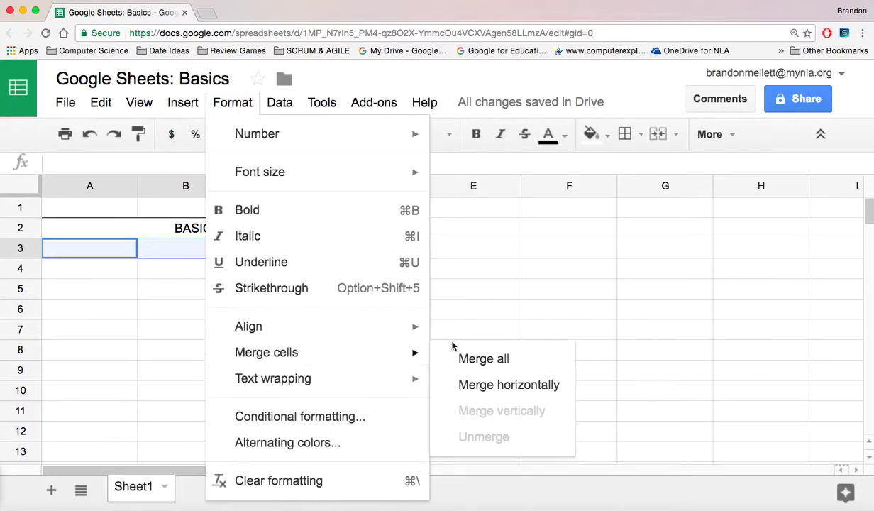
pyautogui.click(510, 359)
pyautogui.click(180, 308)
pyautogui.click(190, 253)
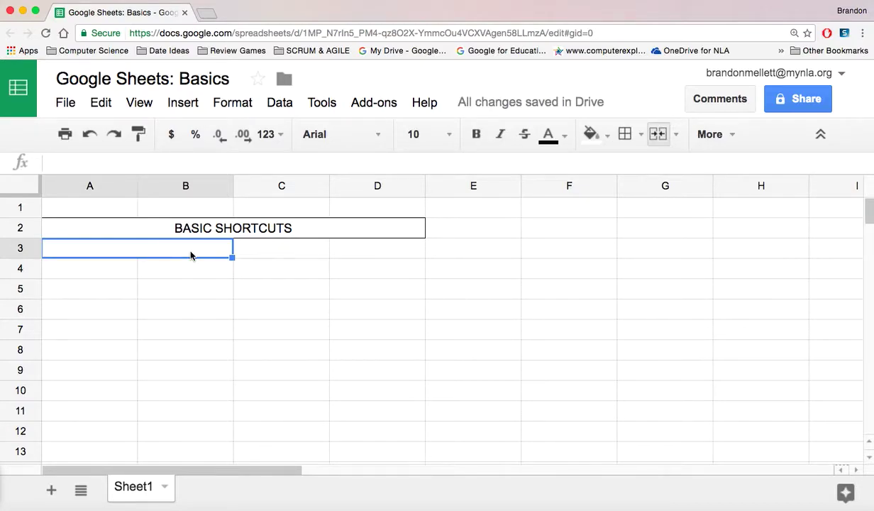
pyautogui.click(290, 327)
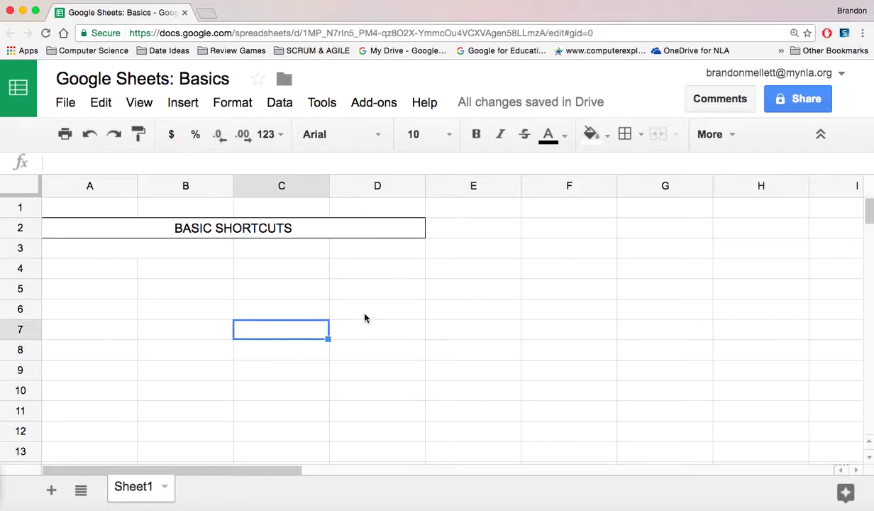
pyautogui.press('Up')
pyautogui.press('Right')
pyautogui.click(134, 251)
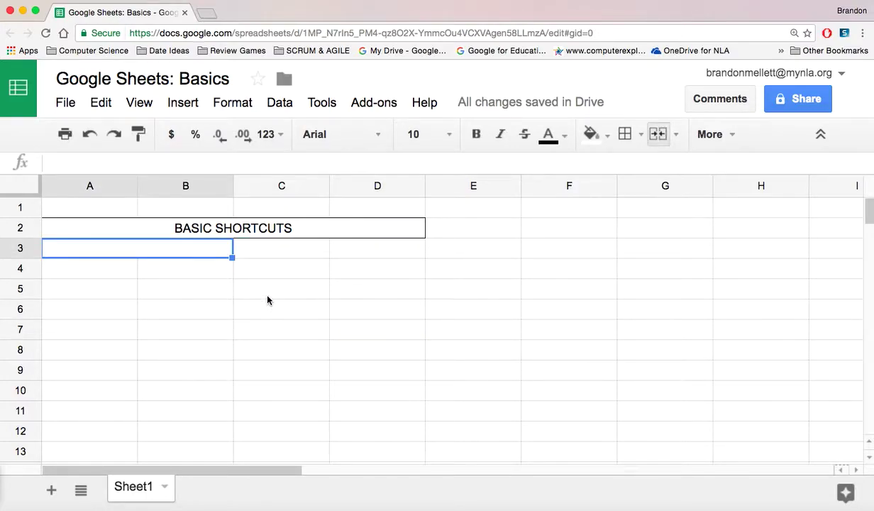
# Step: Extend the merged A3:B3 cell layout down through row 7 and across to columns C and D
pyautogui.moveTo(232, 256); pyautogui.dragTo(227, 334)
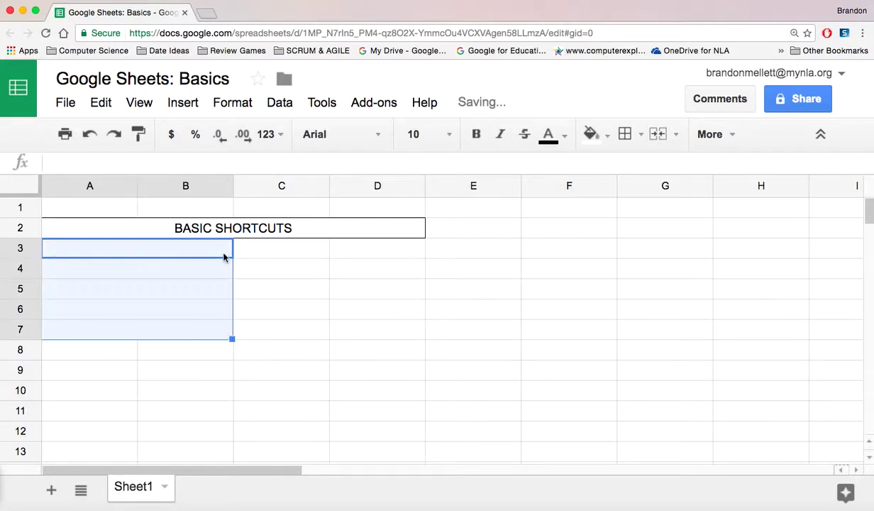
pyautogui.click(170, 281)
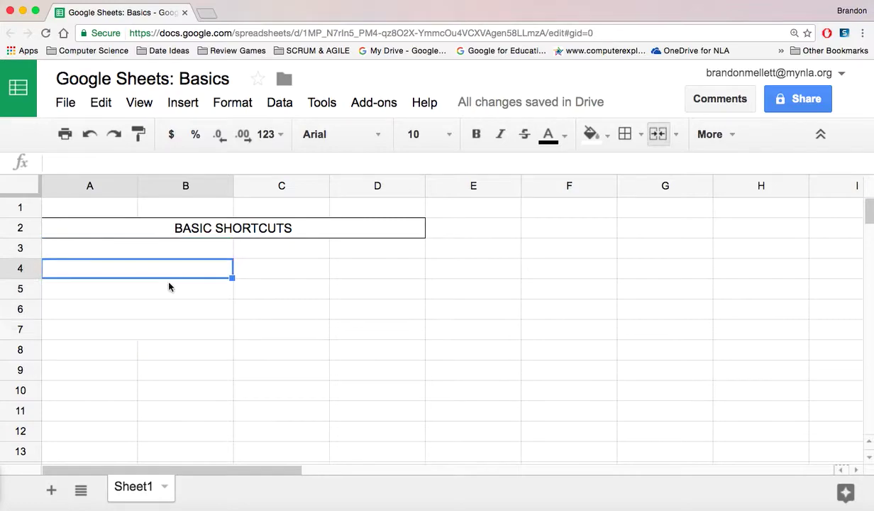
pyautogui.click(170, 288)
pyautogui.click(161, 328)
pyautogui.click(170, 254)
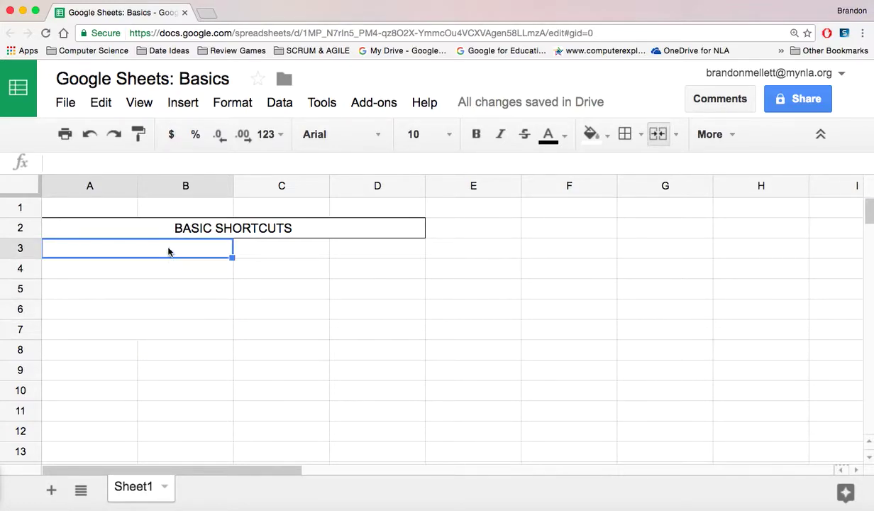
pyautogui.moveTo(168, 249); pyautogui.dragTo(406, 345)
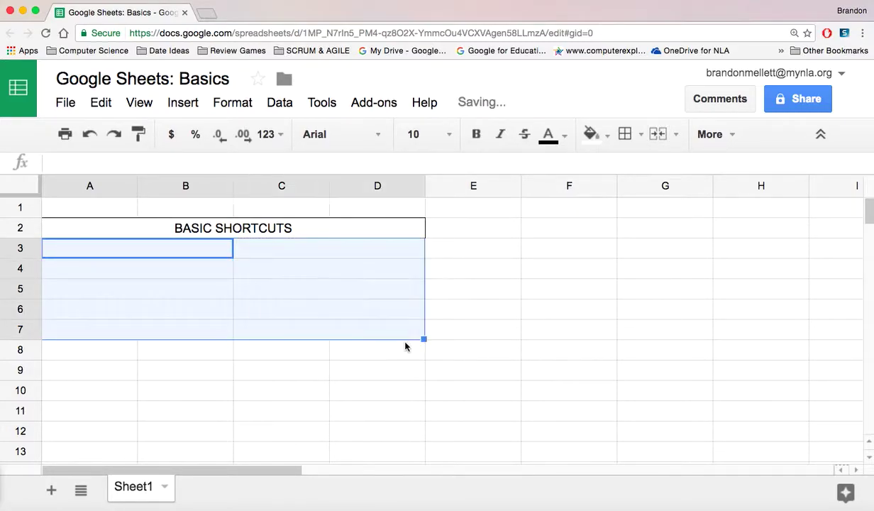
pyautogui.click(287, 374)
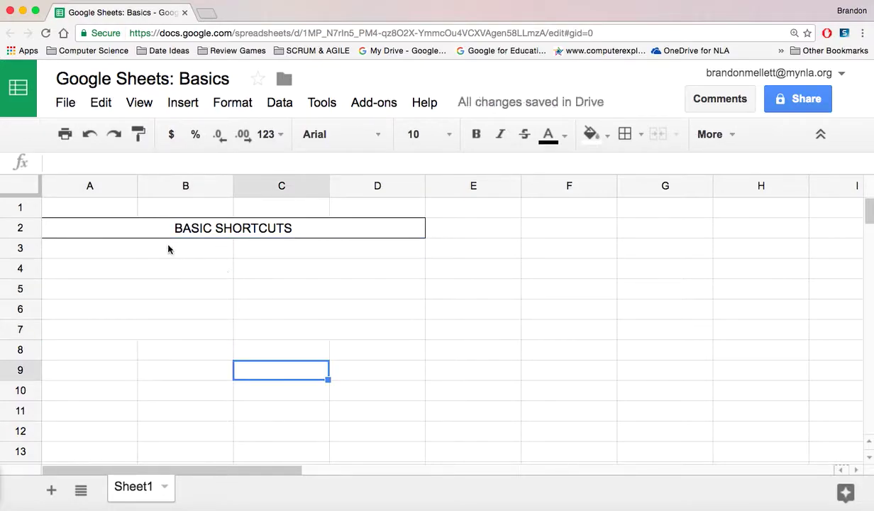
# Step: Apply all borders to the merged cells in the range A3 through D7
pyautogui.moveTo(168, 248); pyautogui.dragTo(336, 334)
pyautogui.click(624, 134)
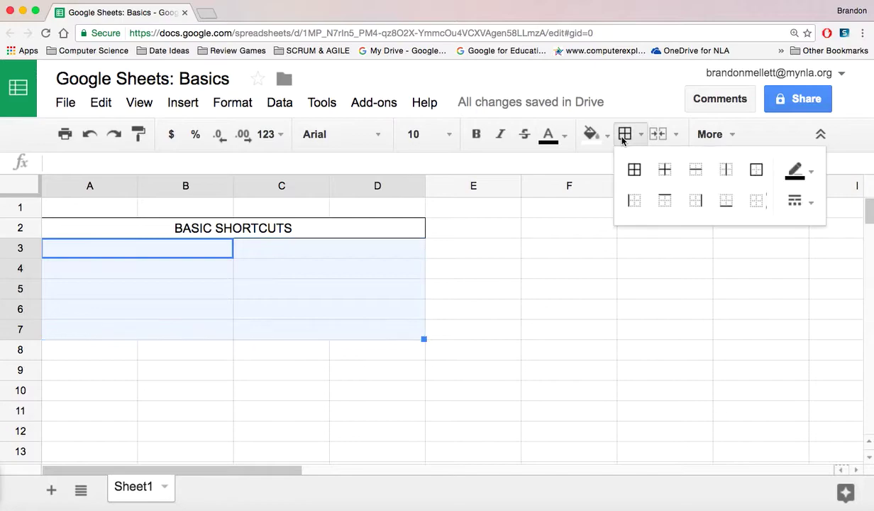
pyautogui.click(637, 171)
pyautogui.click(492, 262)
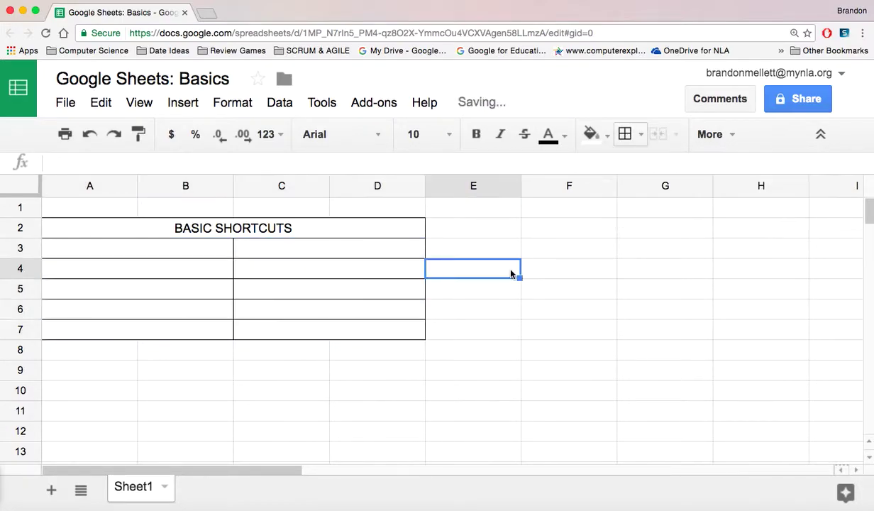
# Step: Enter "command + X" in the merged A3:B3 cell
pyautogui.click(204, 250)
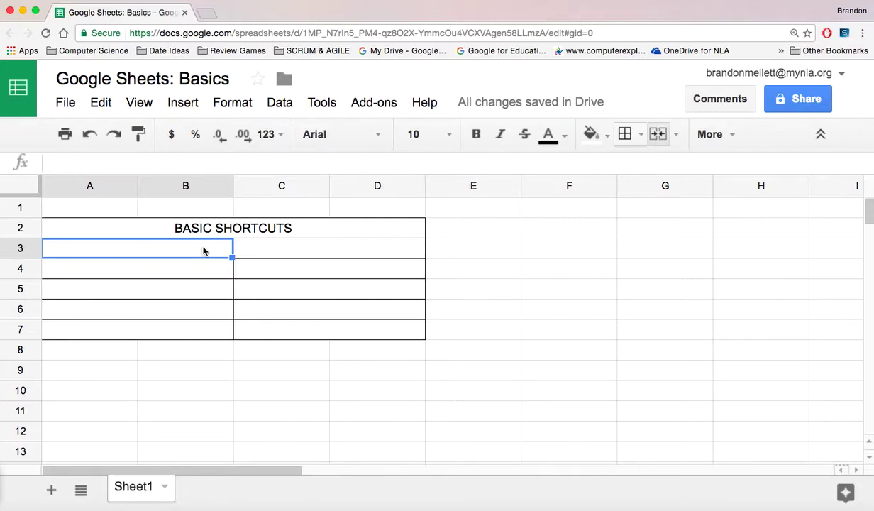
pyautogui.write('COMMA')
pyautogui.press('BackSpace')
pyautogui.press('BackSpace')
pyautogui.press('BackSpace')
pyautogui.press('BackSpace')
pyautogui.press('BackSpace')
pyautogui.write('command + X')
pyautogui.press('Return')
# Step: Enter "command + C" in the merged A4:B4 cell
pyautogui.write('c')
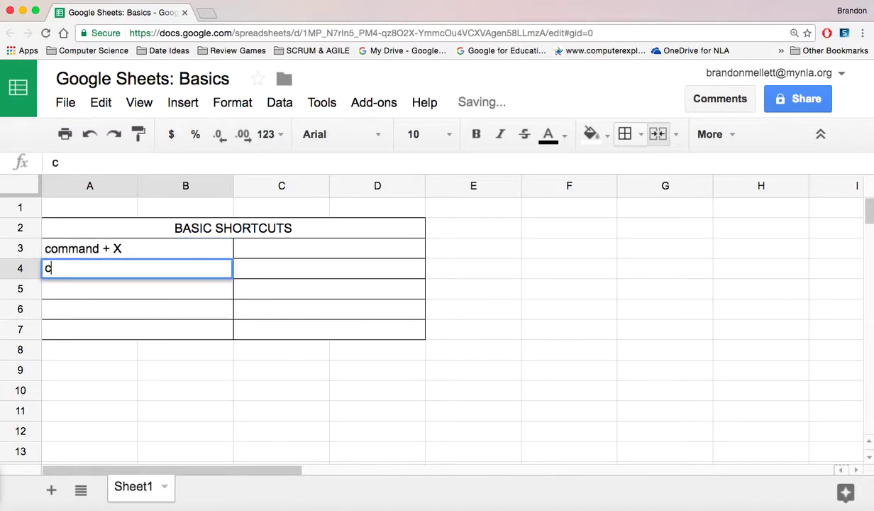
pyautogui.write('ommand')
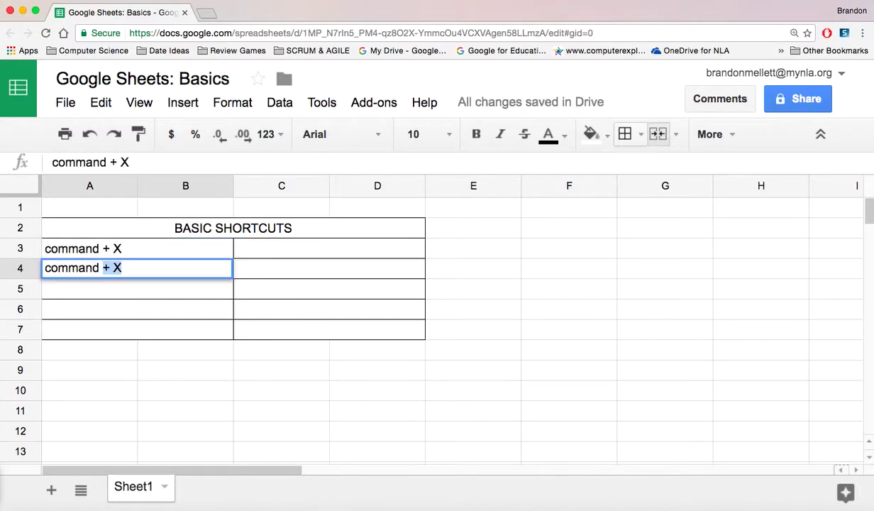
pyautogui.hotkey('shift', 'Right')
pyautogui.hotkey('shift', 'Right')
pyautogui.write('C')
pyautogui.press('Return')
# Step: Enter "command + Z" in the merged A5:B5 cell and "command + Y" in the merged A6:B6 cell
pyautogui.write('C')
pyautogui.press('BackSpace')
pyautogui.write('command')
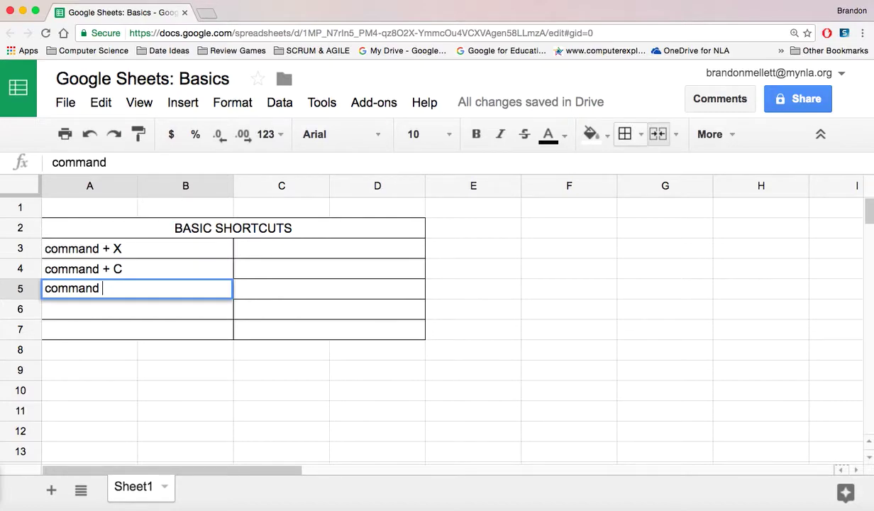
pyautogui.write('+ Z')
pyautogui.press('Return')
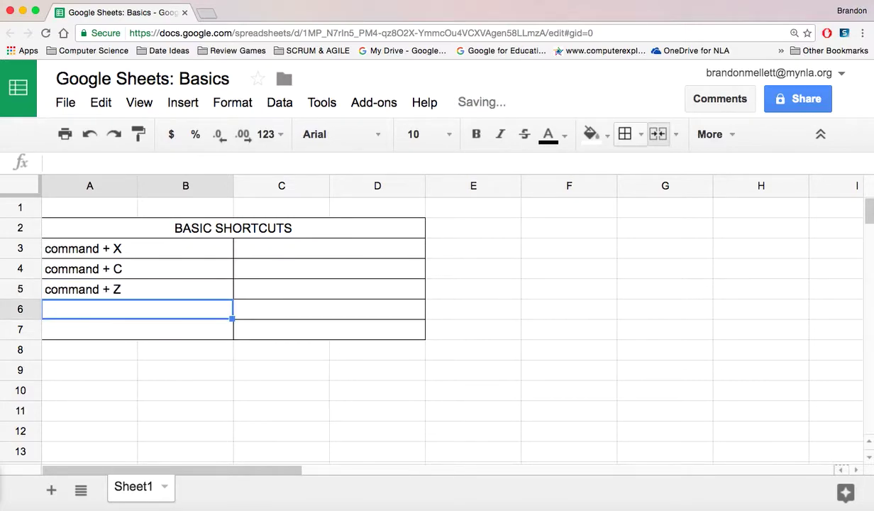
pyautogui.write('command + ')
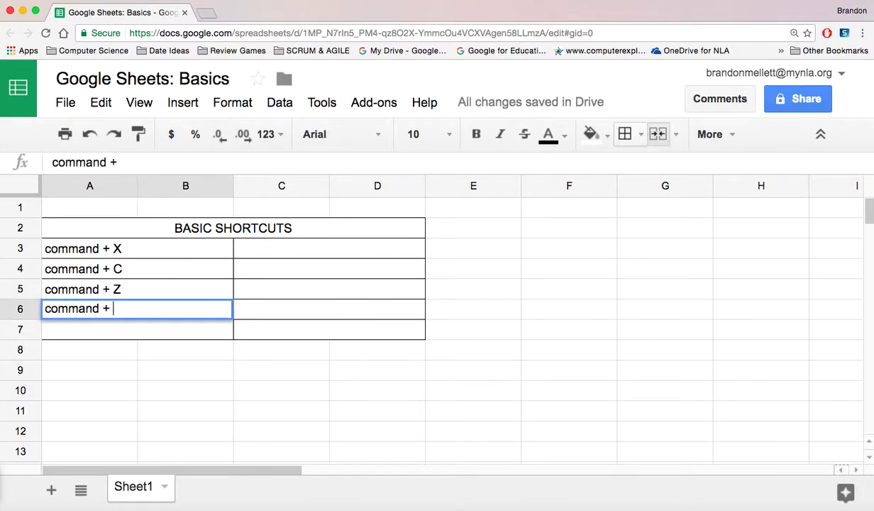
pyautogui.write('Y')
pyautogui.press('Return')
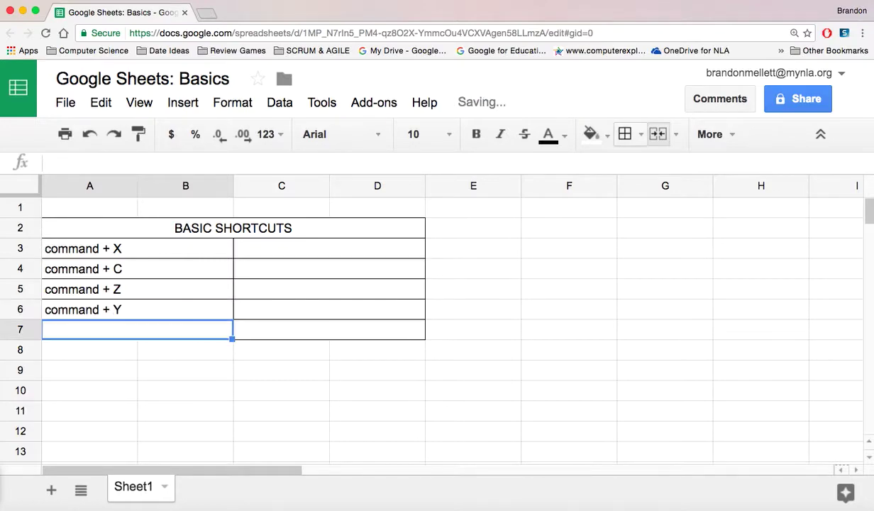
# Step: Enter "command + V" in the merged A7:B7 cell
pyautogui.write('comm')
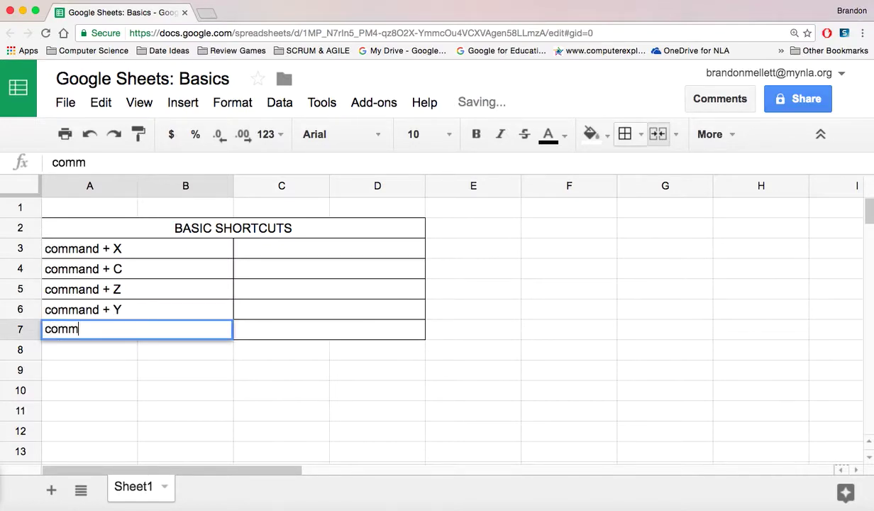
pyautogui.write('and + Y')
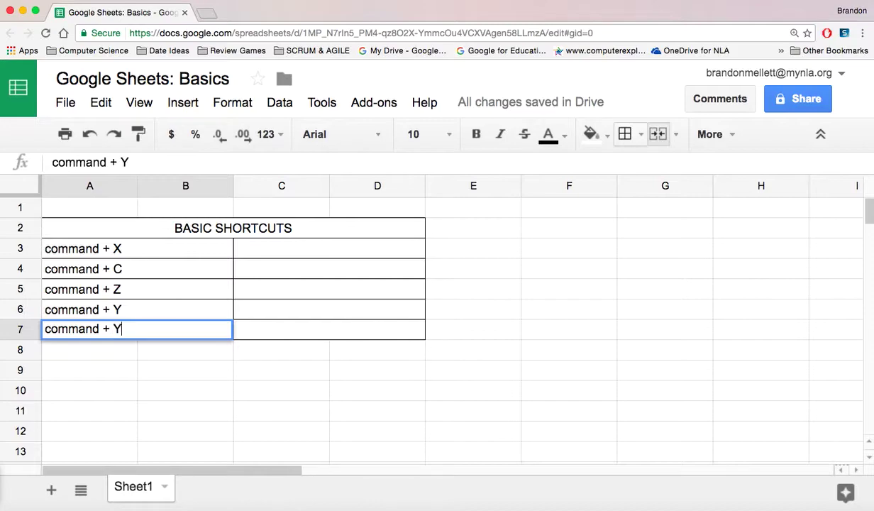
pyautogui.press('BackSpace')
pyautogui.write('V')
pyautogui.press('Return')
# Step: Enter "CUT" beside command + X and "COPY" beside command + C in the merged C:D cells
pyautogui.press('Up')
pyautogui.press('Up')
pyautogui.press('Up')
pyautogui.press('Up')
pyautogui.press('Up')
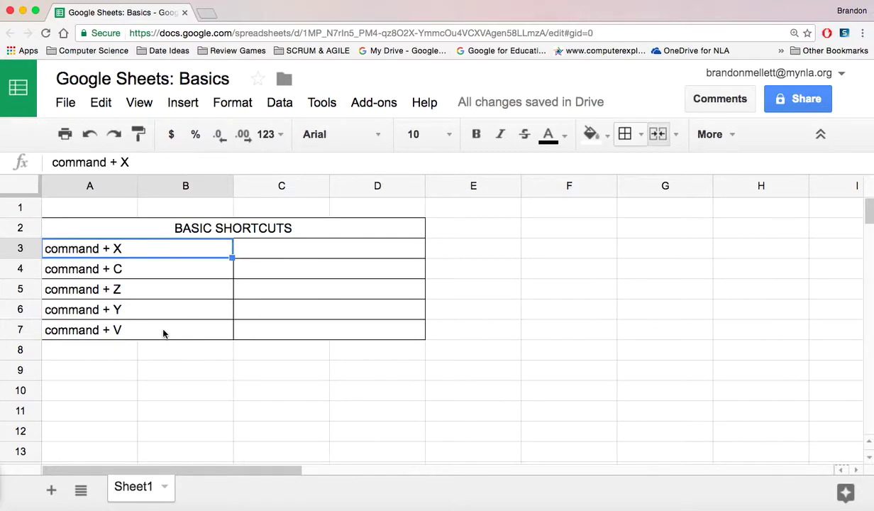
pyautogui.click(338, 255)
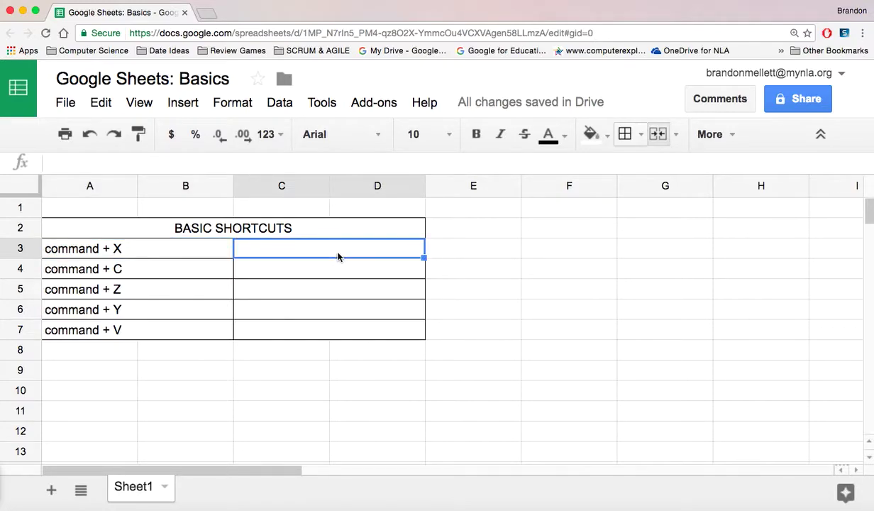
pyautogui.write('CUT')
pyautogui.press('Return')
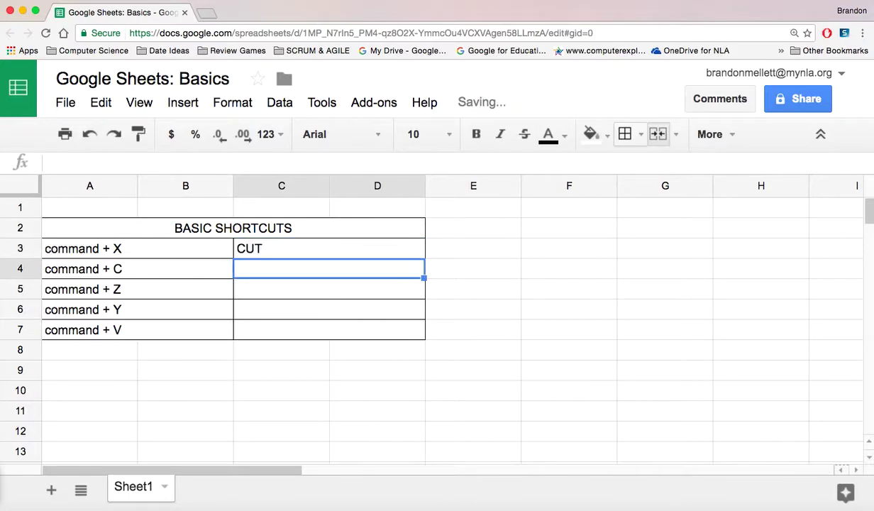
pyautogui.write('COPY')
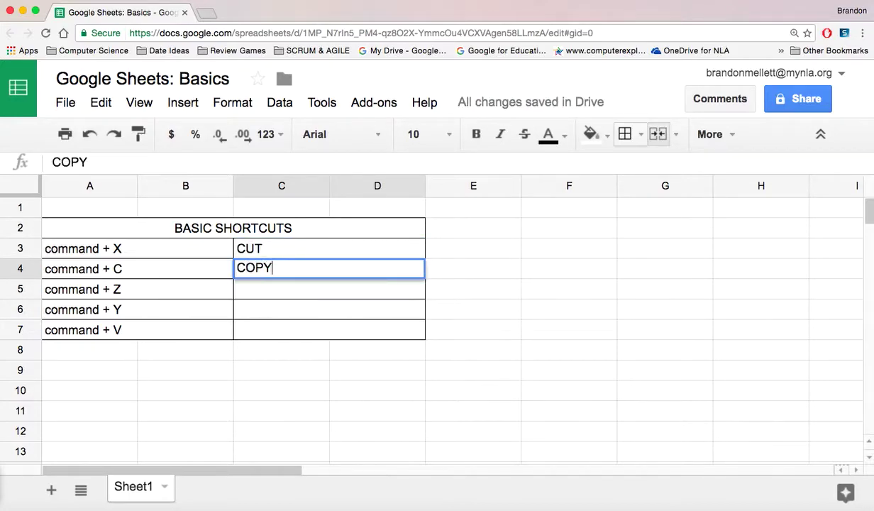
pyautogui.press('Return')
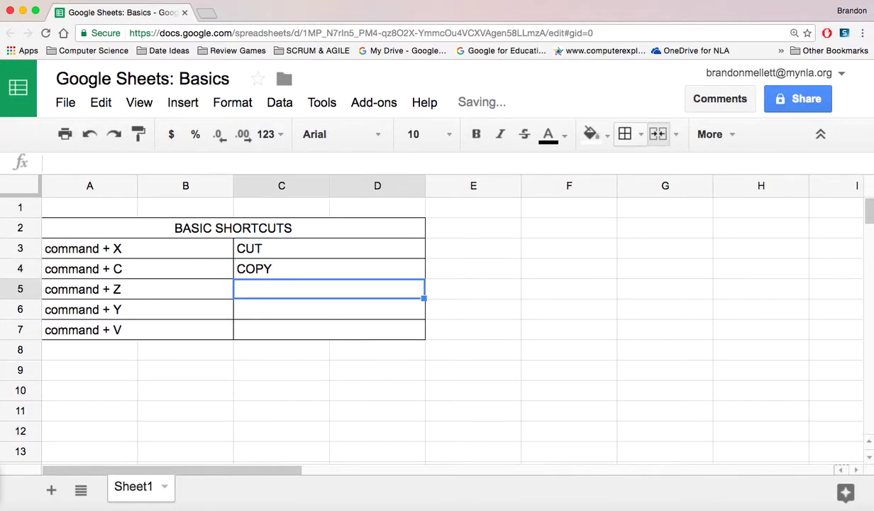
# Step: Enter "UNDO", "REDO" and "PASTE" in the merged C:D cells of rows 5, 6 and 7
pyautogui.write('UNDO')
pyautogui.press('Return')
pyautogui.write('REDO')
pyautogui.press('Return')
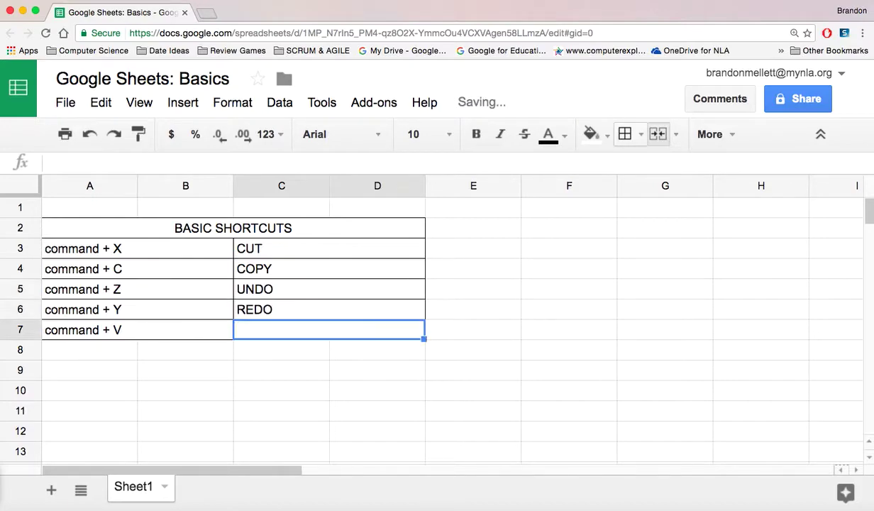
pyautogui.write('PASTE')
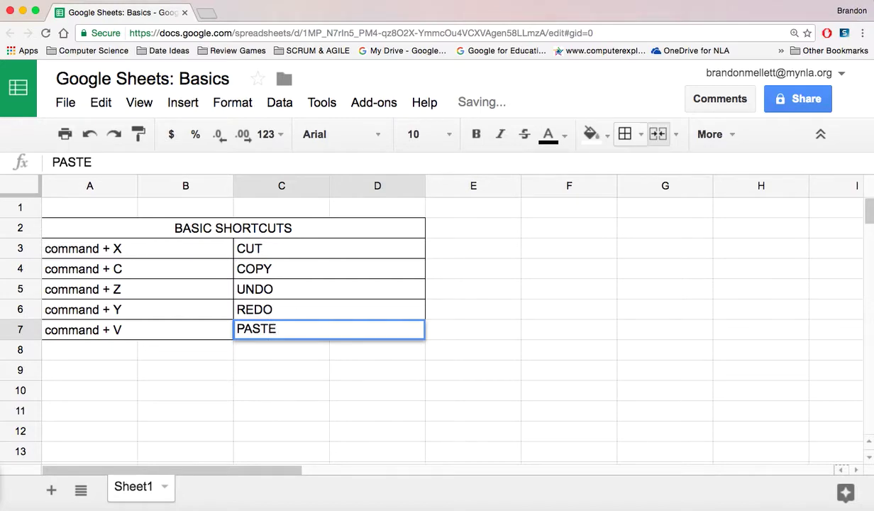
pyautogui.press('Up')
# Step: Center the text of the whole shortcuts table, A2 through D7, horizontally
pyautogui.press('Up')
pyautogui.press('Up')
pyautogui.press('Up')
pyautogui.press('Up')
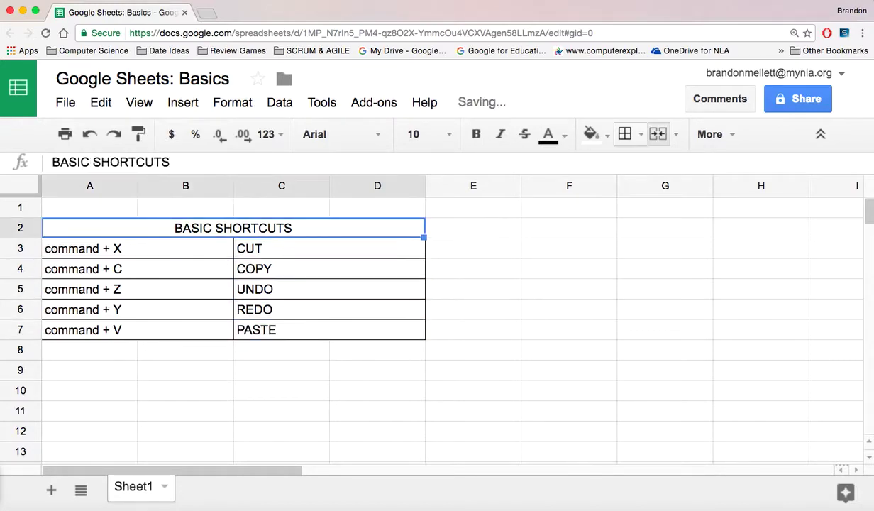
pyautogui.moveTo(171, 228); pyautogui.dragTo(351, 331)
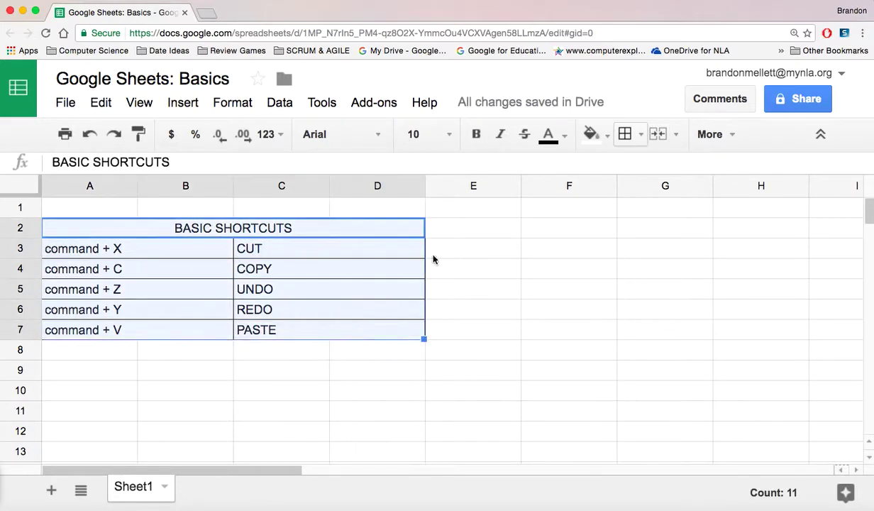
pyautogui.click(638, 135)
pyautogui.click(631, 135)
pyautogui.click(715, 137)
pyautogui.click(478, 166)
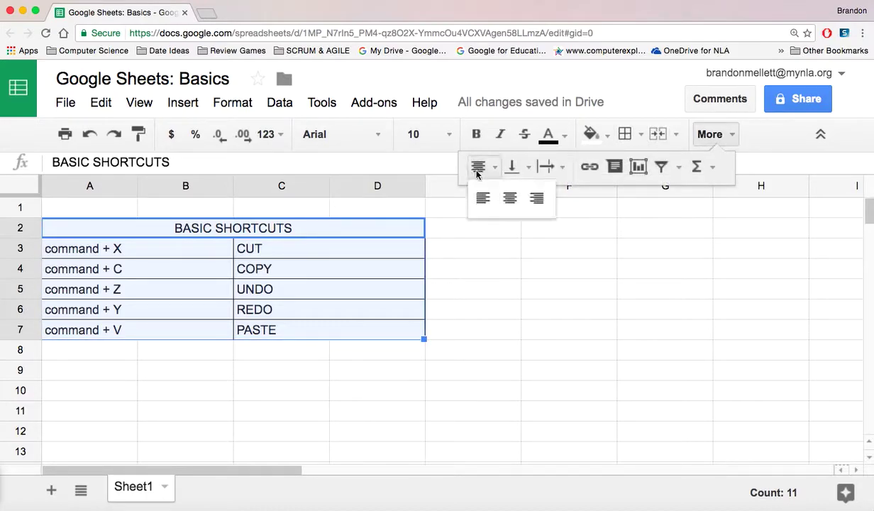
pyautogui.click(511, 197)
pyautogui.click(532, 365)
pyautogui.click(316, 384)
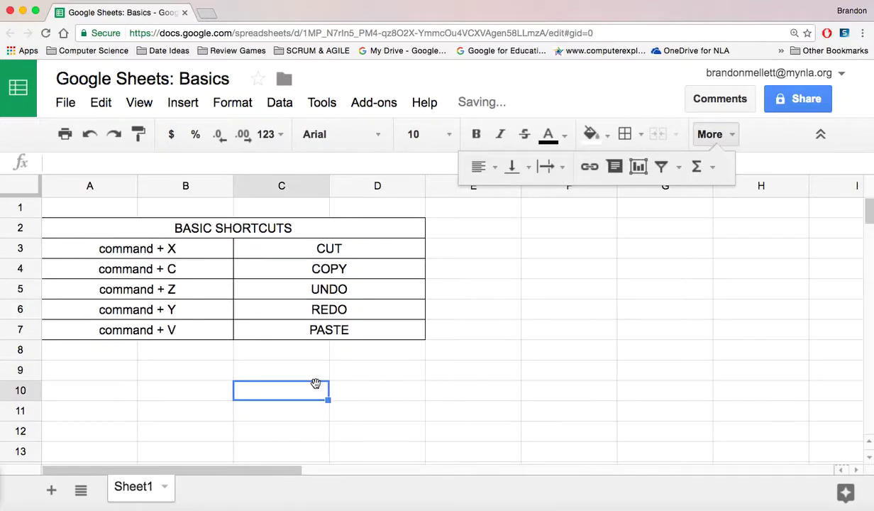
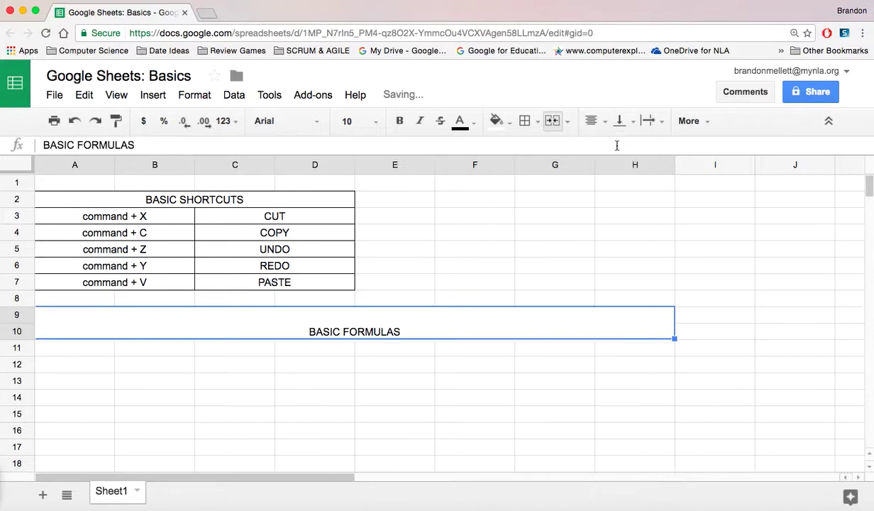
# Step: Set the font size of the merged "BASIC FORMULAS" heading in rows 9 and 10 to 25
pyautogui.click(350, 121)
pyautogui.write('25')
pyautogui.press('Return')
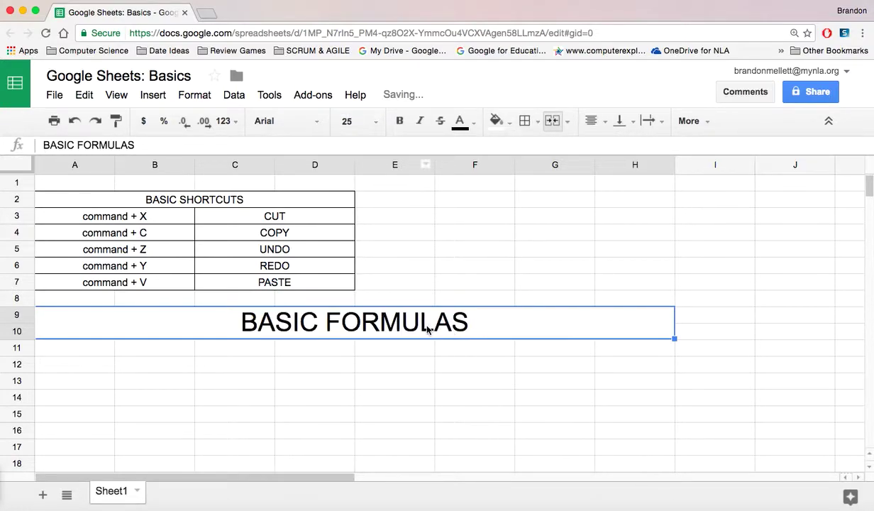
# Step: Add a border around the merged "BASIC FORMULAS" heading in rows 9 and 10
pyautogui.click(523, 360)
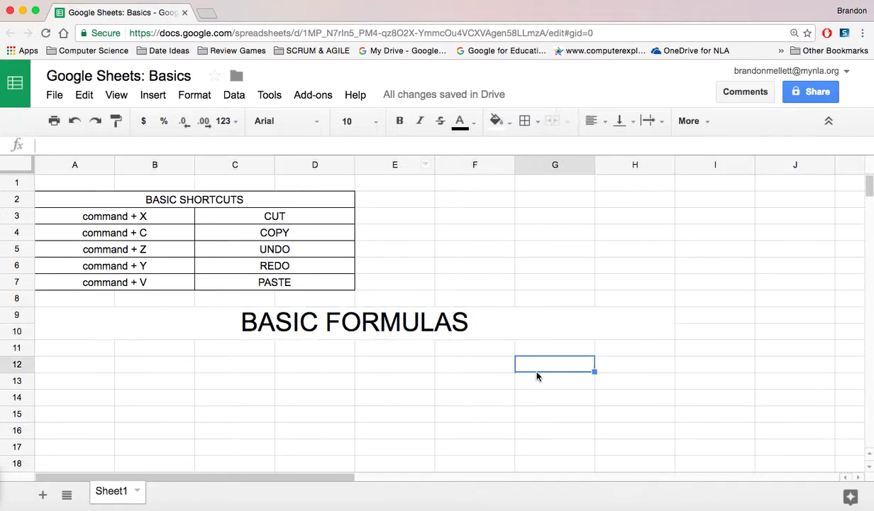
pyautogui.click(497, 321)
pyautogui.click(536, 125)
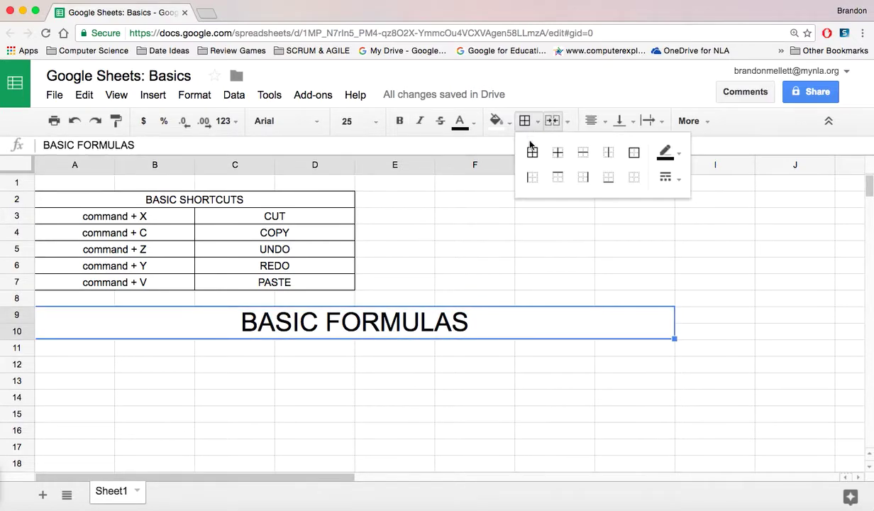
pyautogui.click(513, 147)
pyautogui.click(439, 382)
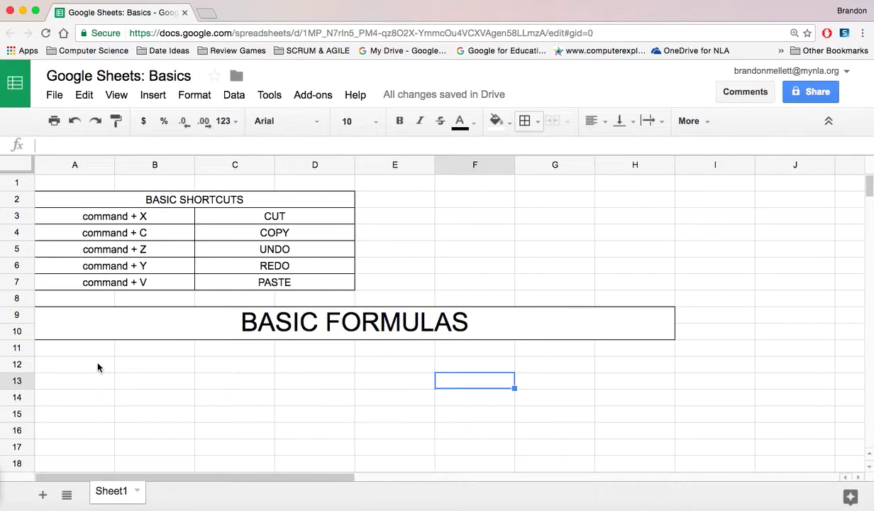
# Step: Merge cells A12 through B13 below the "BASIC FORMULAS" heading into one cell
pyautogui.scroll(-2, 110, 380)
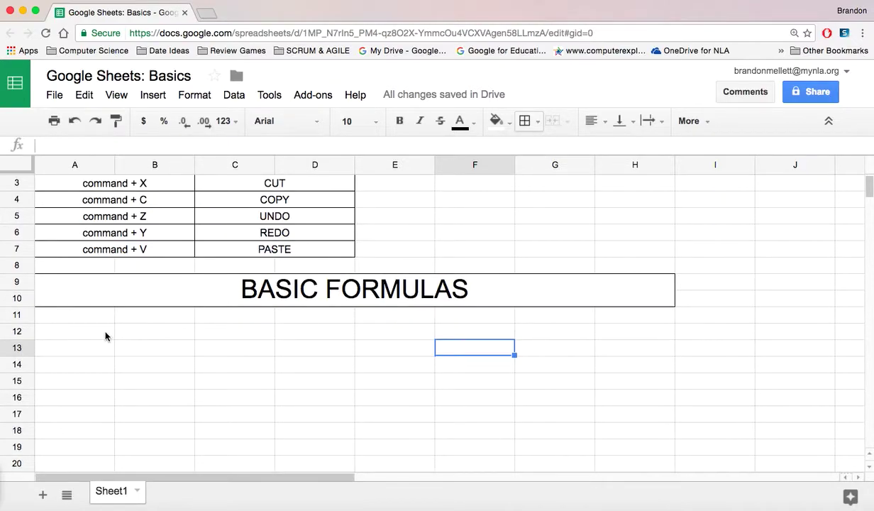
pyautogui.press('super+equal')
pyautogui.scroll(-1, 106, 376)
pyautogui.moveTo(105, 377); pyautogui.dragTo(203, 397)
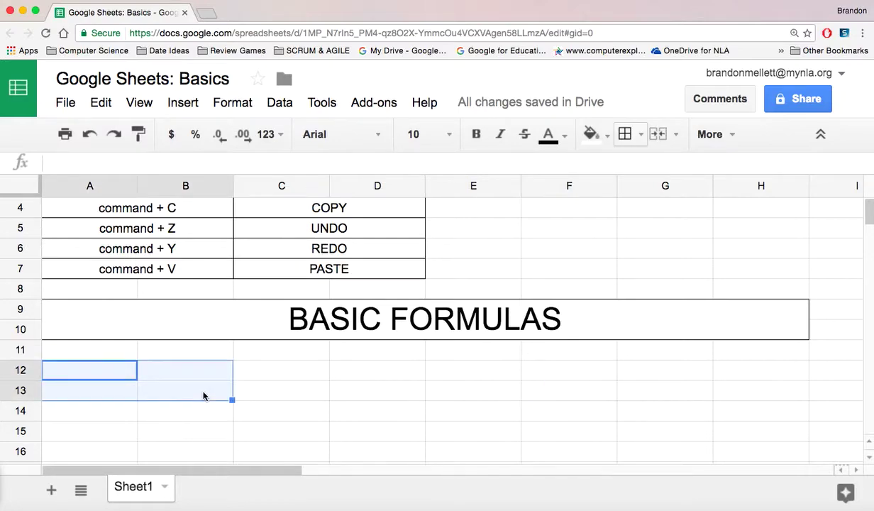
pyautogui.click(232, 101)
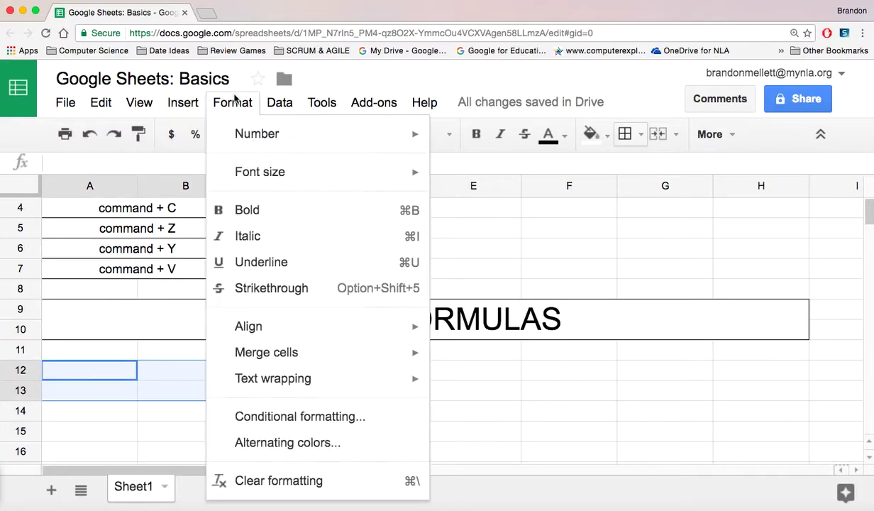
pyautogui.moveTo(365, 353)
pyautogui.click(485, 363)
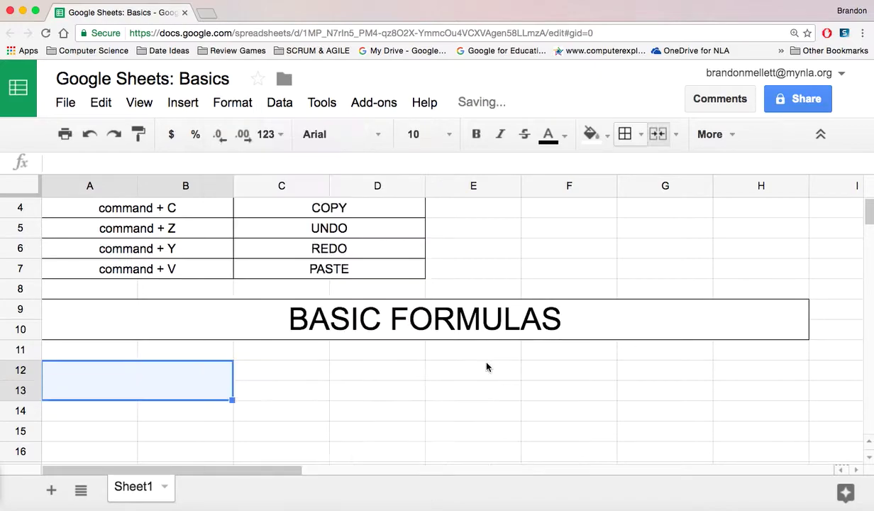
# Step: Extend the empty merged A12:B13 cell down so that A14:B15 becomes a matching merged cell
pyautogui.write('HOW')
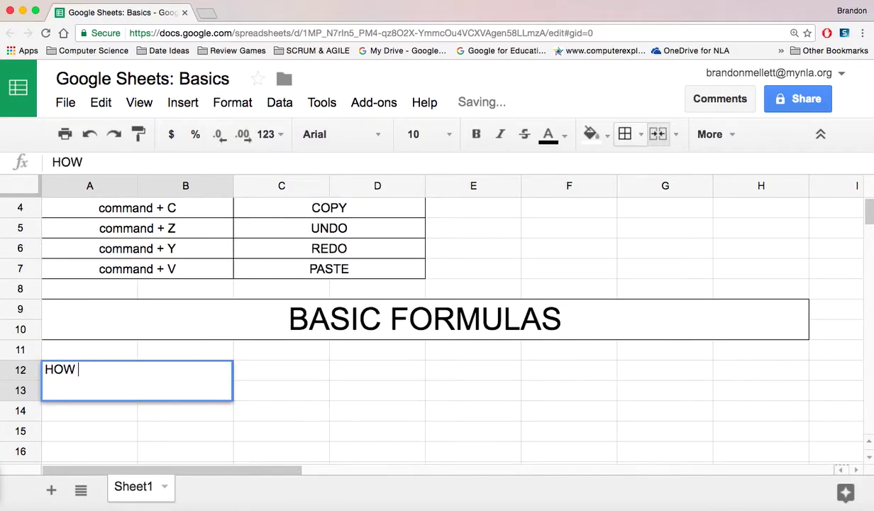
pyautogui.press('Escape')
pyautogui.click(244, 404)
pyautogui.click(231, 396)
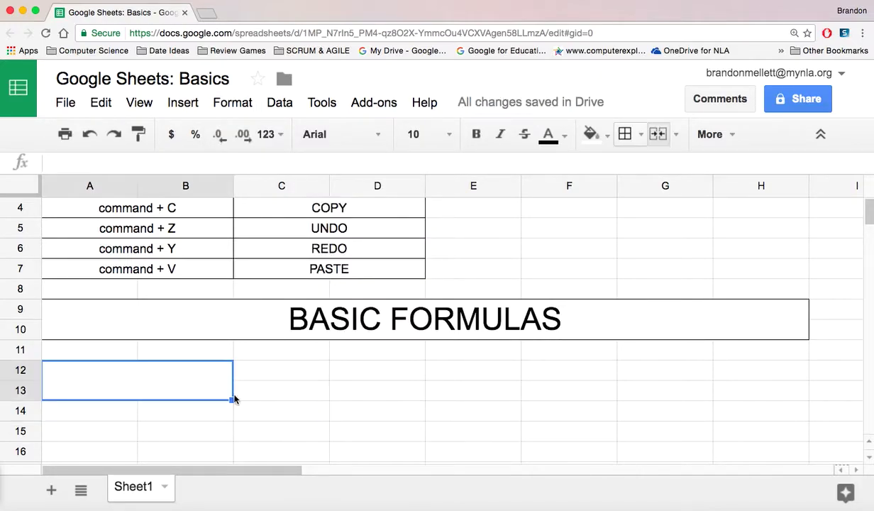
pyautogui.moveTo(231, 400); pyautogui.dragTo(182, 385)
# Step: Enter "HOW TO ADD" in the merged A12:B13 cell and a plus sign in double quotation marks in A14:B15
pyautogui.write('HOW TO ADD')
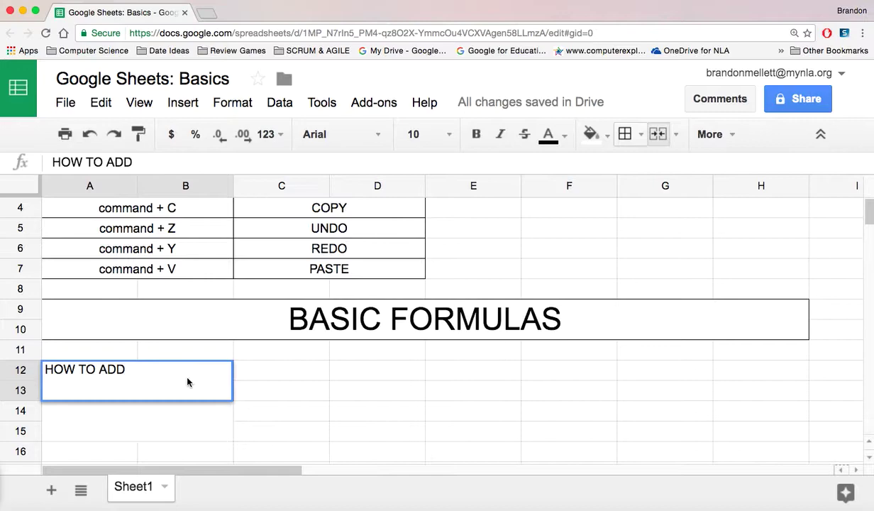
pyautogui.click(153, 429)
pyautogui.write('"')
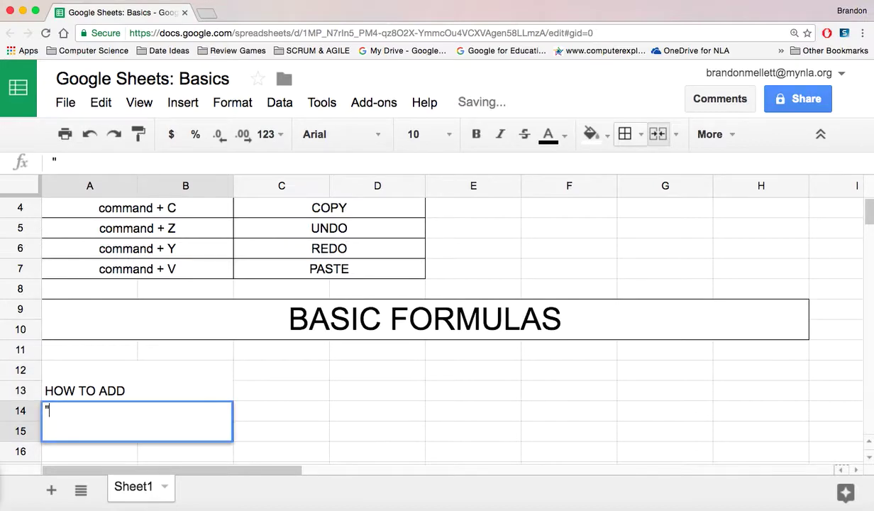
pyautogui.write('+')
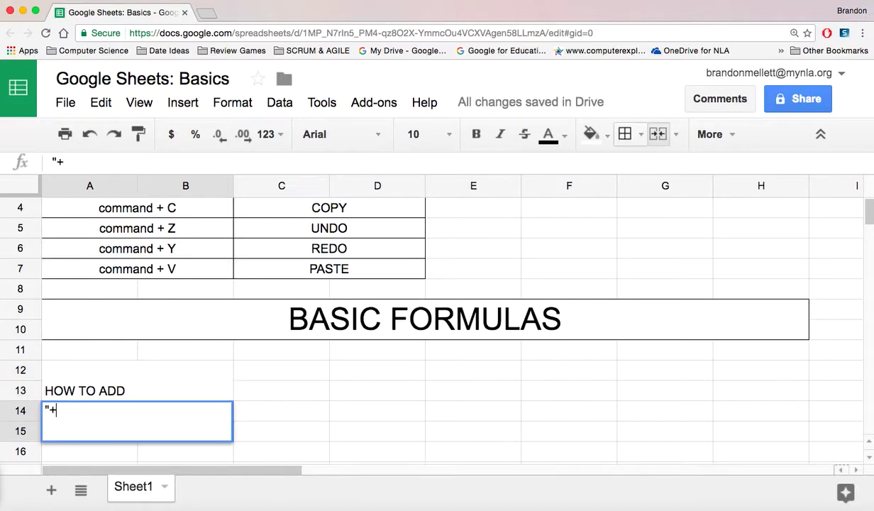
pyautogui.click(323, 413)
# Step: Center the "HOW TO ADD" and plus sign labels horizontally and set their font size to 20
pyautogui.moveTo(150, 386); pyautogui.dragTo(148, 425)
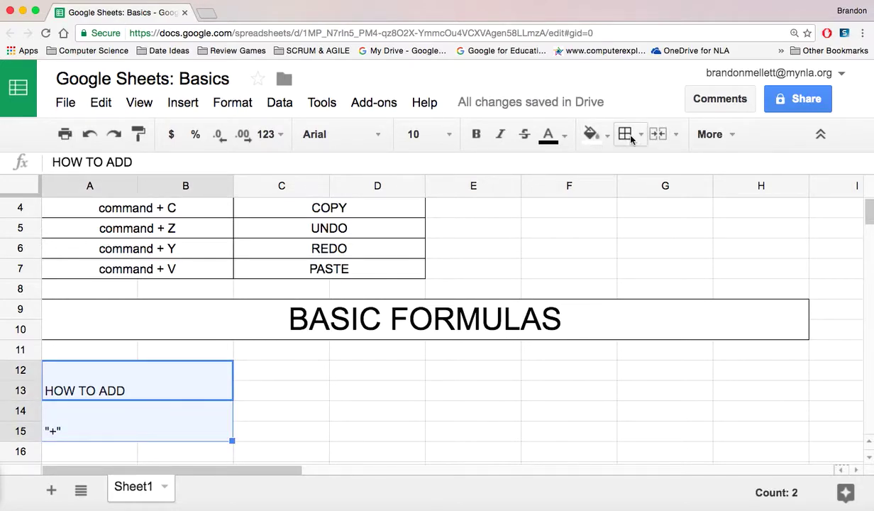
pyautogui.click(730, 139)
pyautogui.click(495, 167)
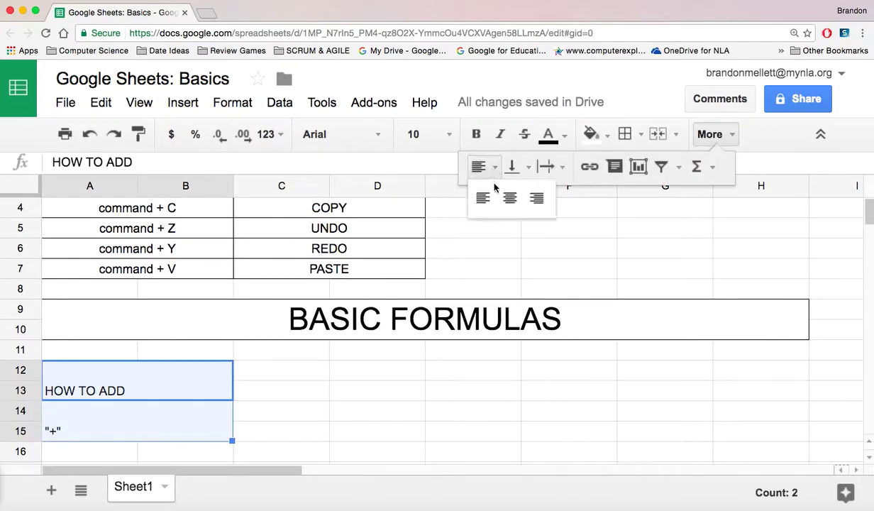
pyautogui.click(509, 197)
pyautogui.click(410, 134)
pyautogui.write('20')
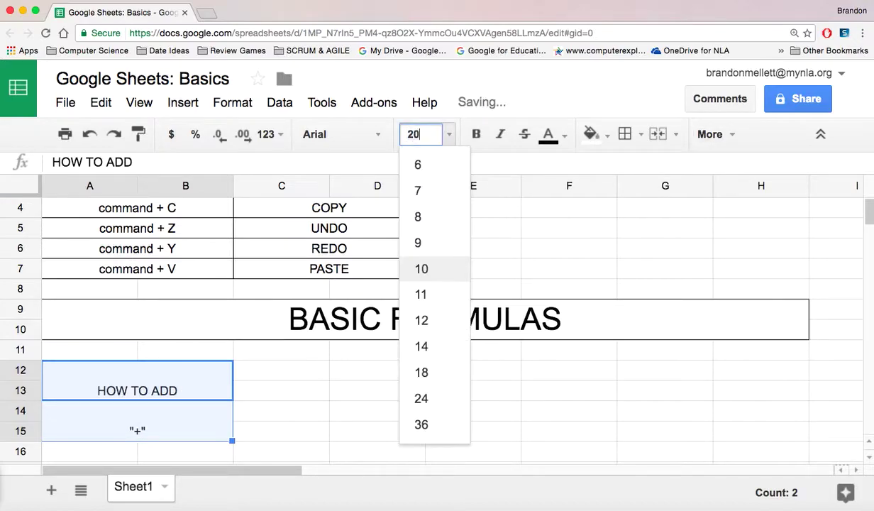
pyautogui.press('Return')
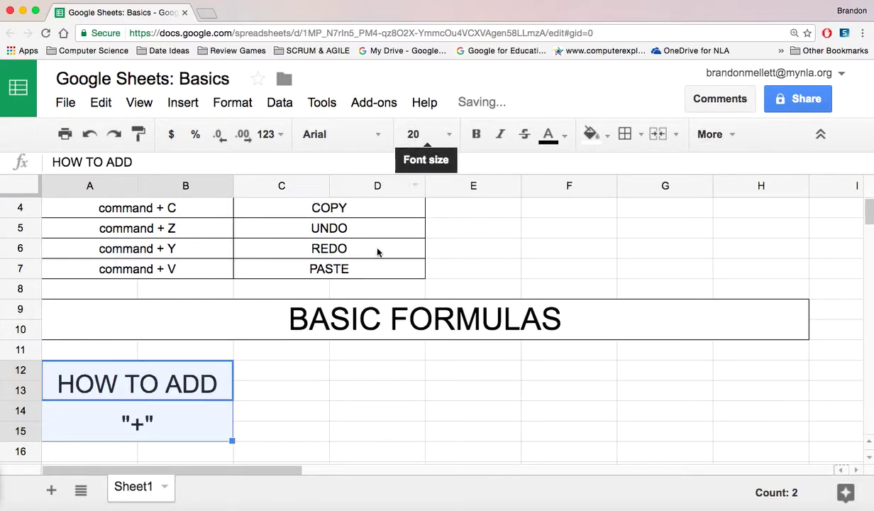
pyautogui.click(323, 425)
# Step: Enter the example numbers 8 in cell C12 and 7 in cell C13
pyautogui.scroll(-1, 325, 425)
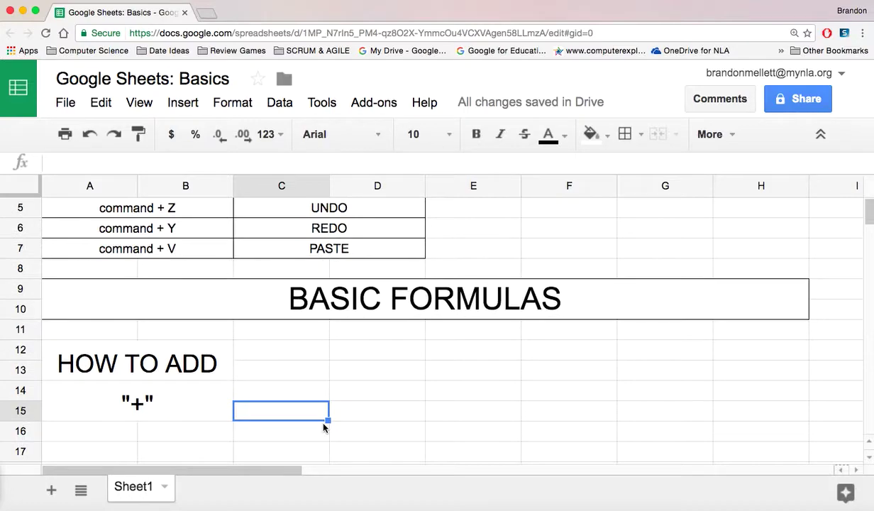
pyautogui.click(270, 355)
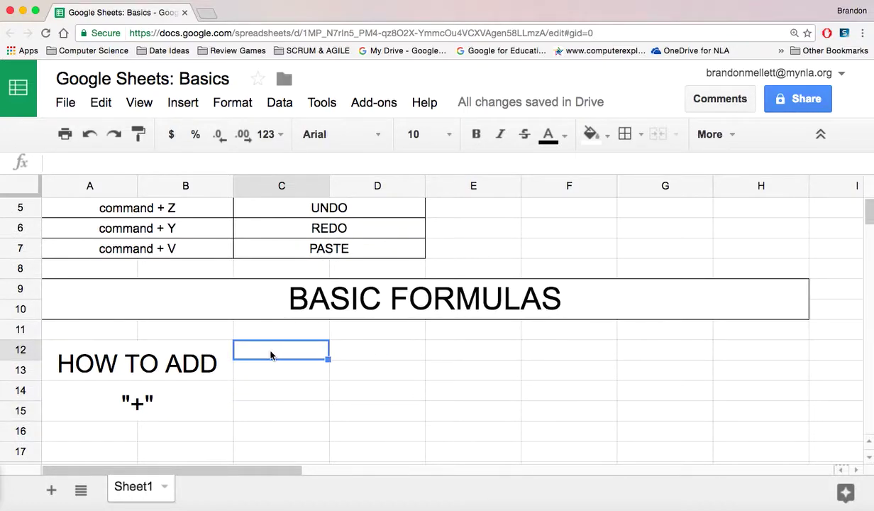
pyautogui.write('8')
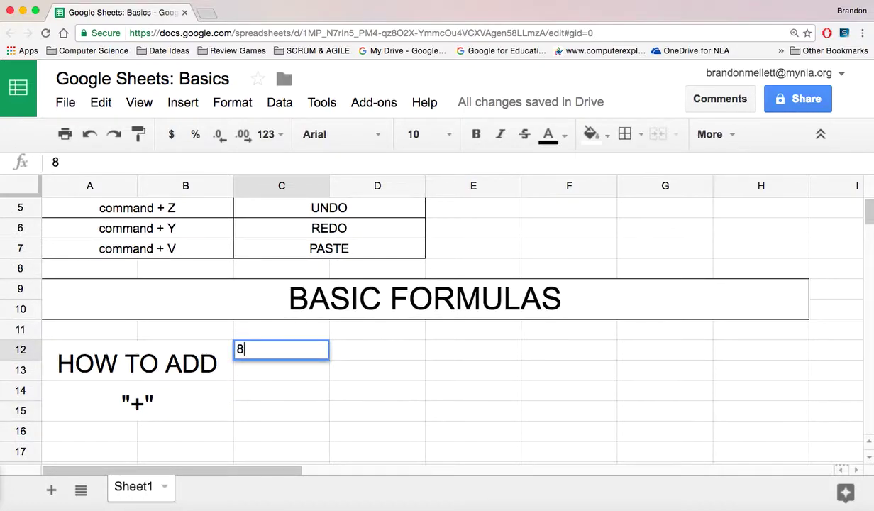
pyautogui.press('Return')
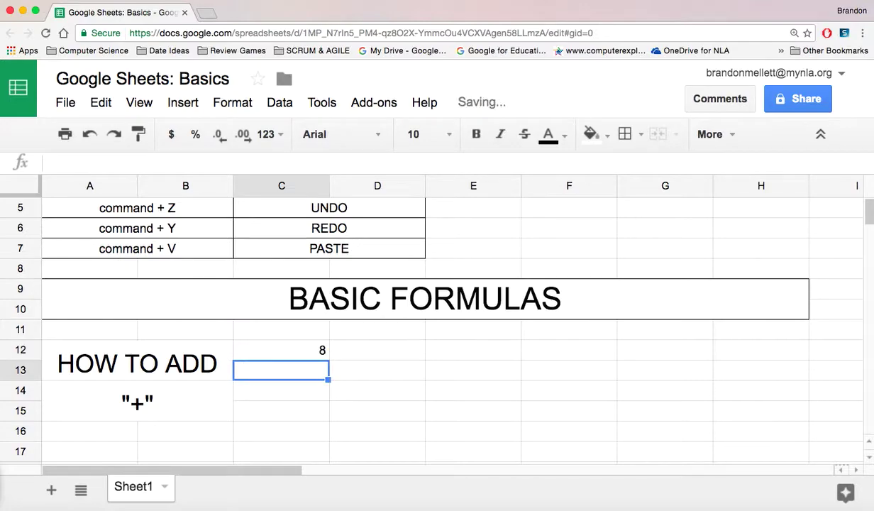
pyautogui.write('7')
pyautogui.press('Return')
pyautogui.write('15')
pyautogui.press('BackSpace')
pyautogui.press('BackSpace')
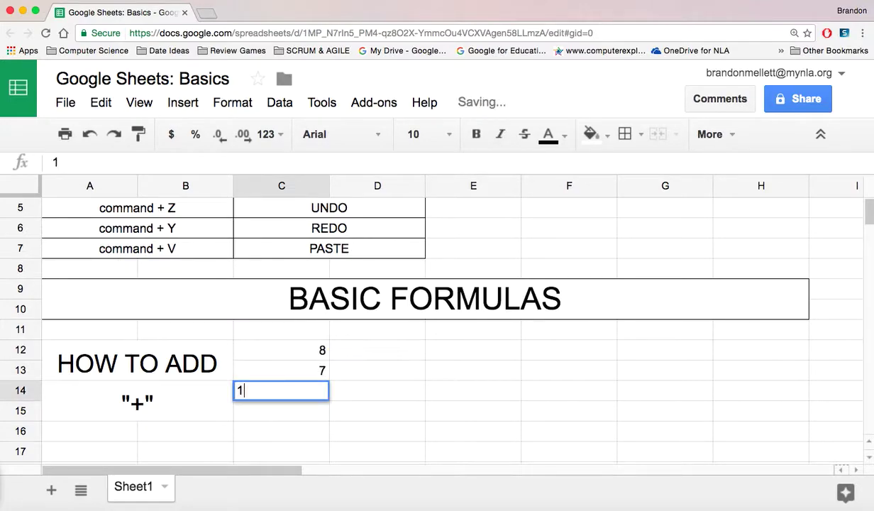
pyautogui.press('Return')
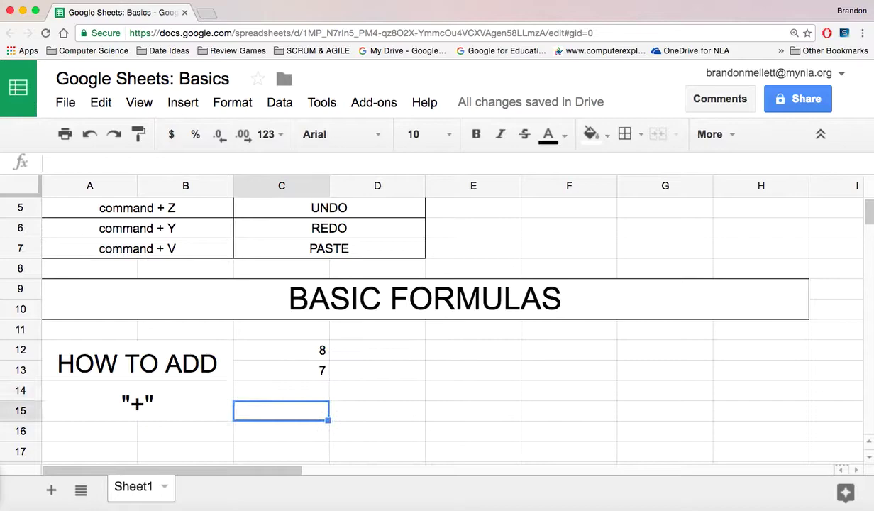
# Step: Apply all borders to the "HOW TO ADD" and plus sign cells, A12 through B15
pyautogui.scroll(-1, 387, 380)
pyautogui.scroll(-1, 386, 381)
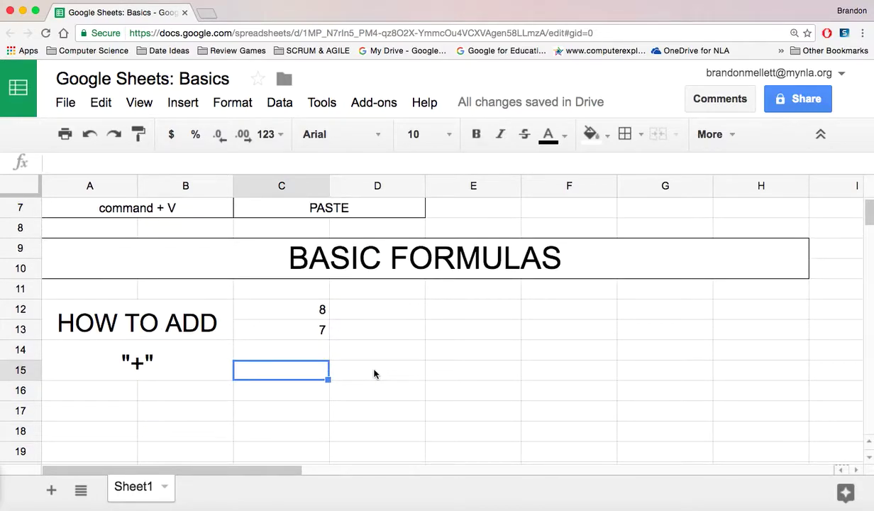
pyautogui.click(201, 325)
pyautogui.moveTo(202, 324); pyautogui.dragTo(201, 367)
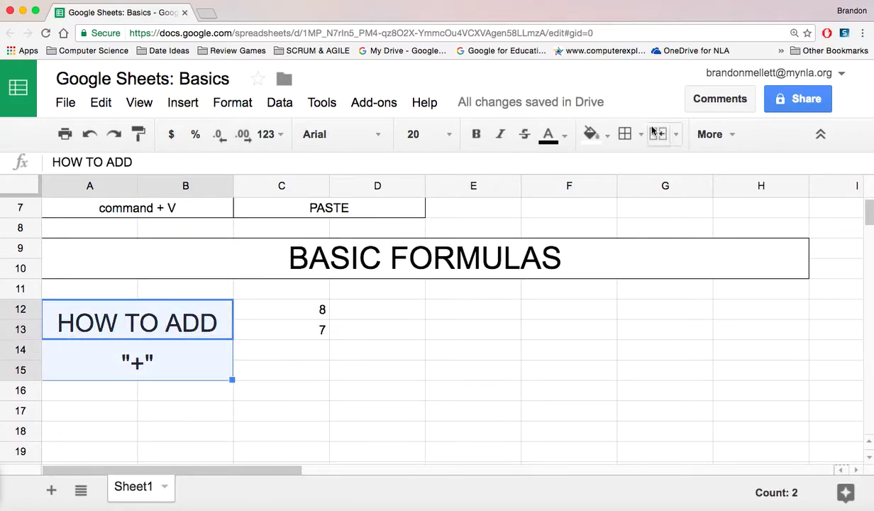
pyautogui.click(624, 134)
pyautogui.click(636, 171)
pyautogui.click(298, 365)
# Step: Fill the merged "HOW TO ADD" cell with red
pyautogui.click(204, 317)
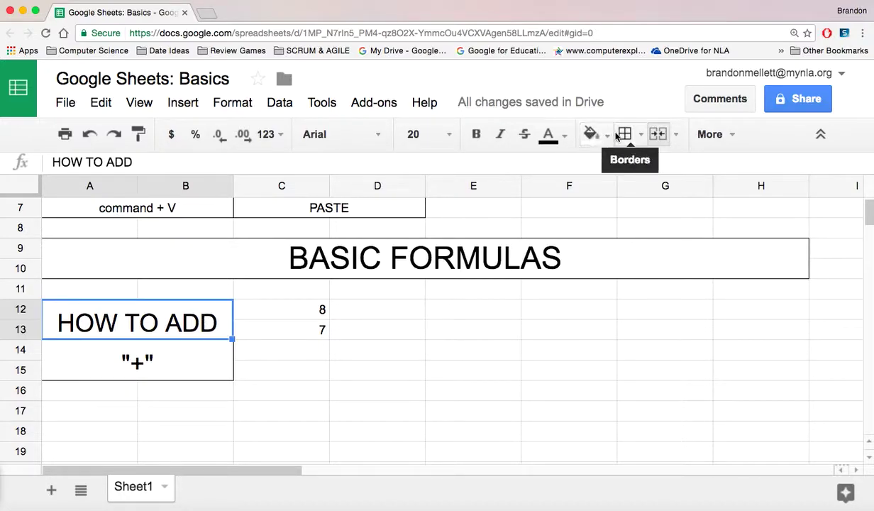
pyautogui.click(591, 134)
pyautogui.click(596, 214)
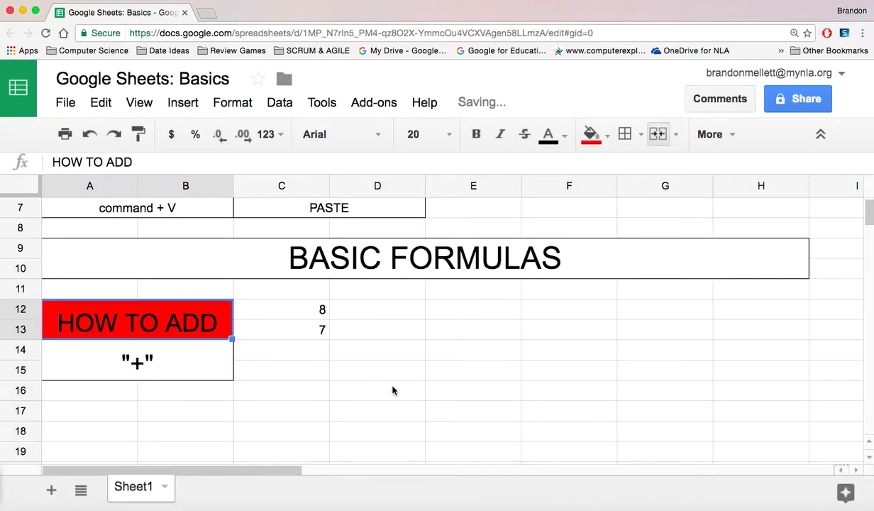
pyautogui.click(393, 390)
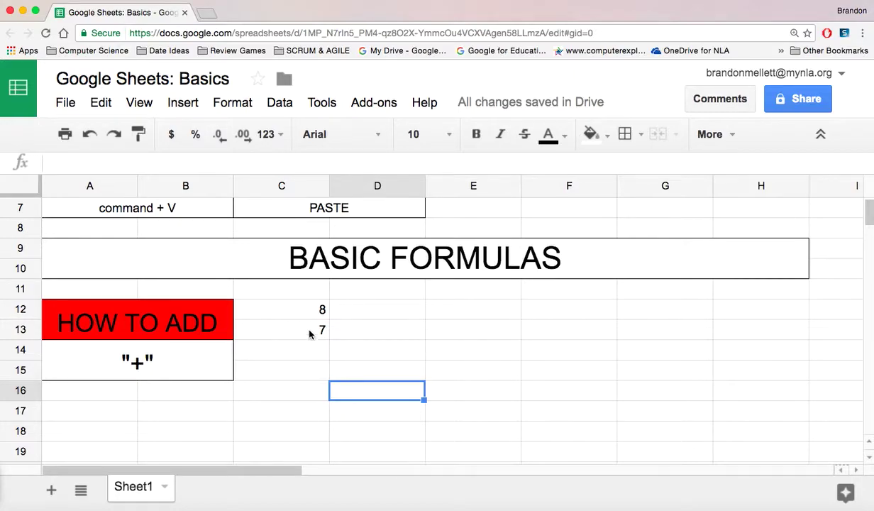
# Step: Enter a formula in cell C14 that adds the two example numbers by cell reference, =C12+C13
pyautogui.click(292, 308)
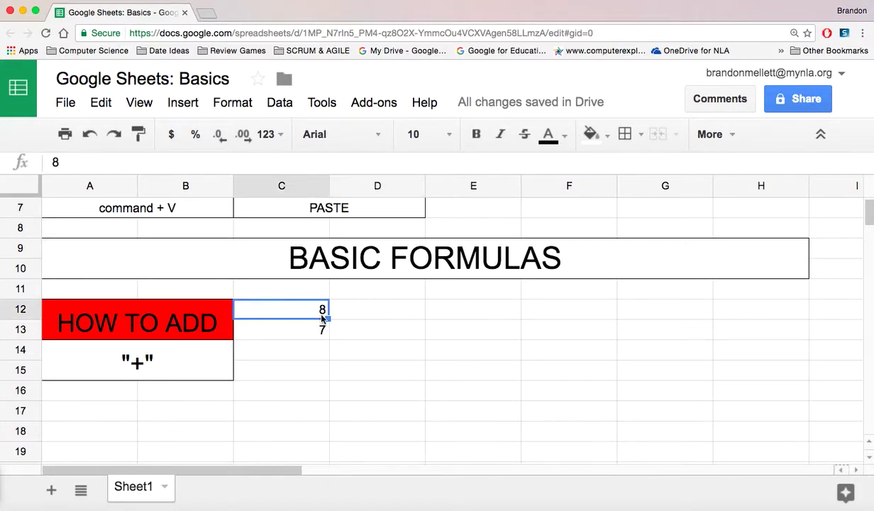
pyautogui.press('super+plus')
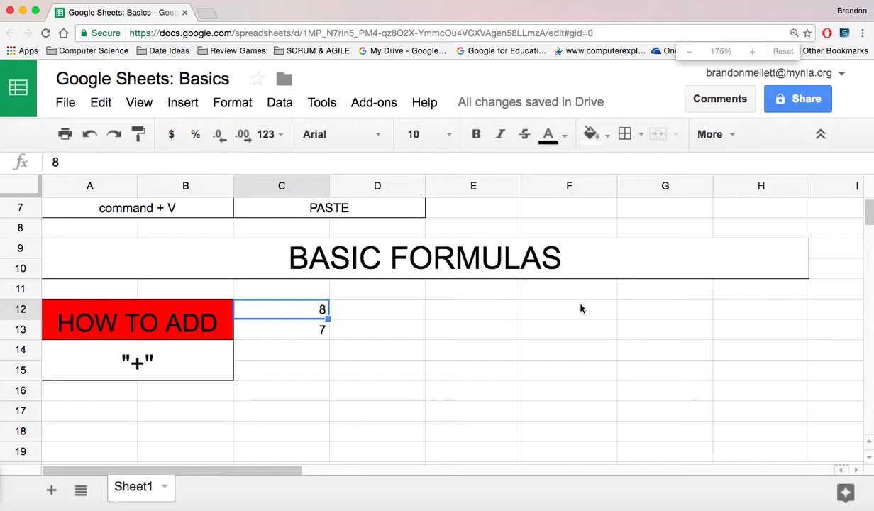
pyautogui.press('super+plus')
pyautogui.click(338, 408)
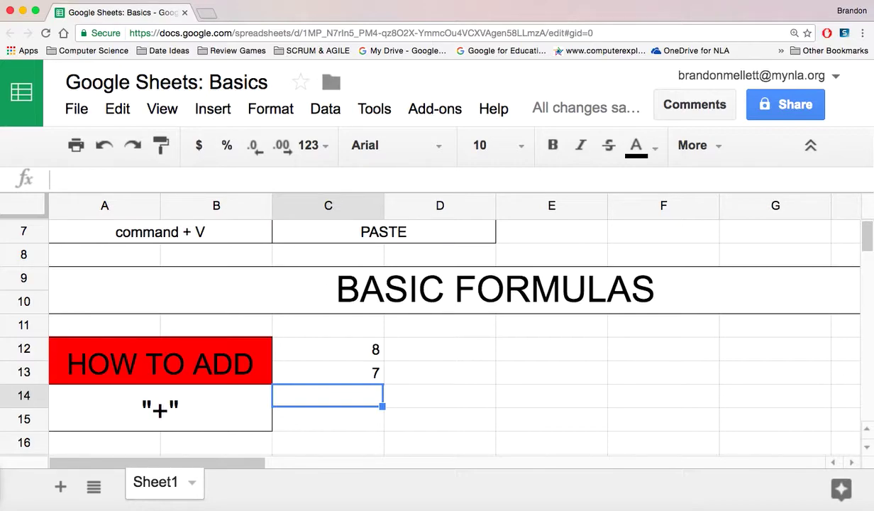
pyautogui.doubleClick(334, 392)
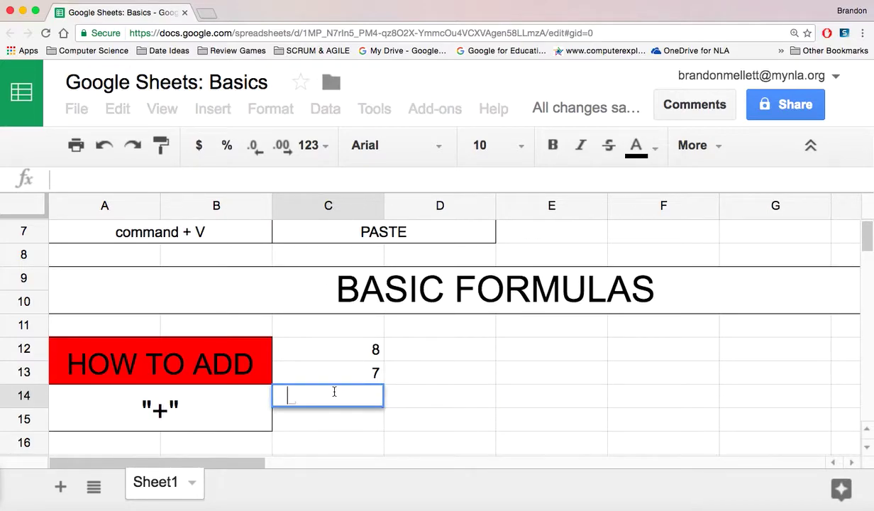
pyautogui.press('Escape')
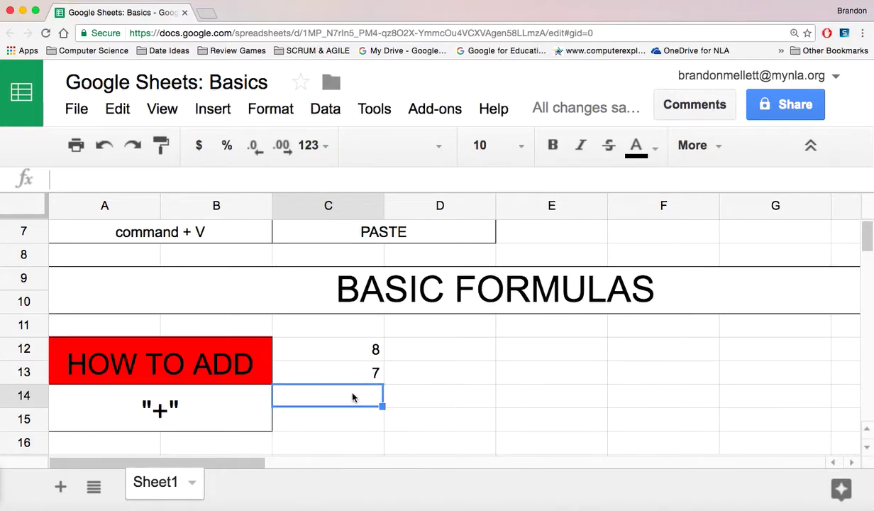
pyautogui.write('=')
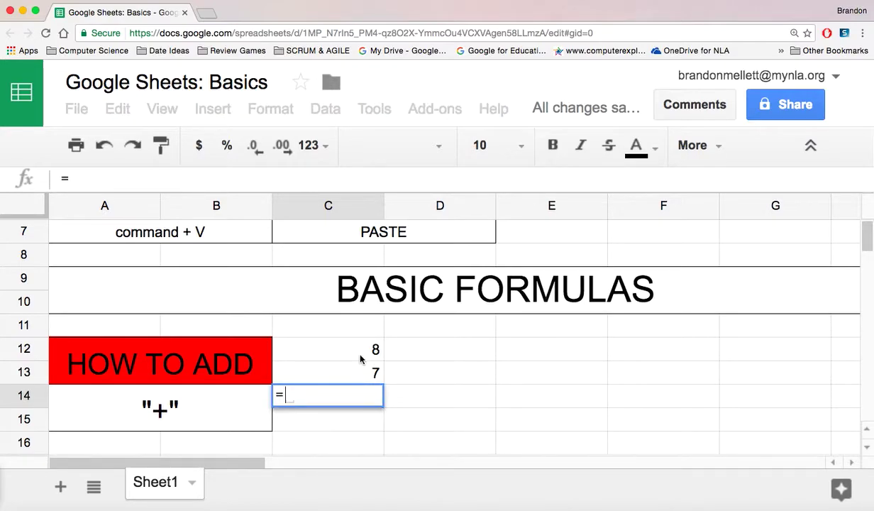
pyautogui.click(349, 351)
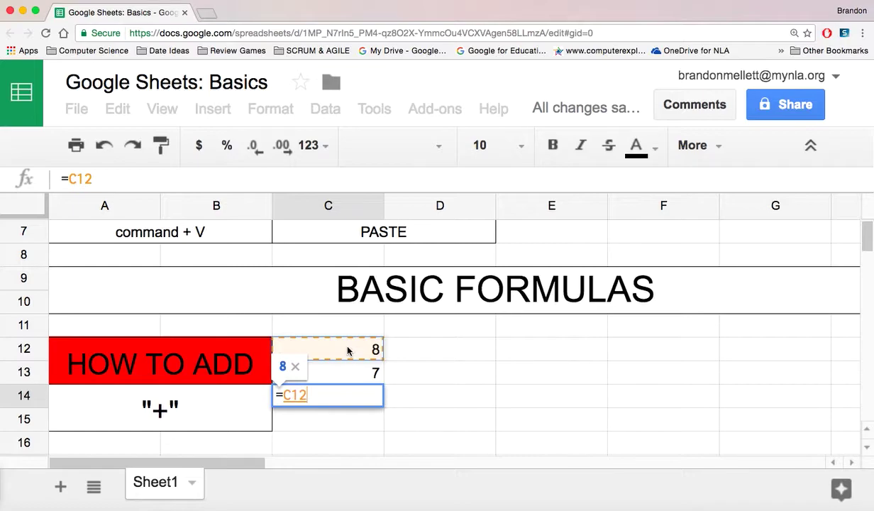
pyautogui.write('+')
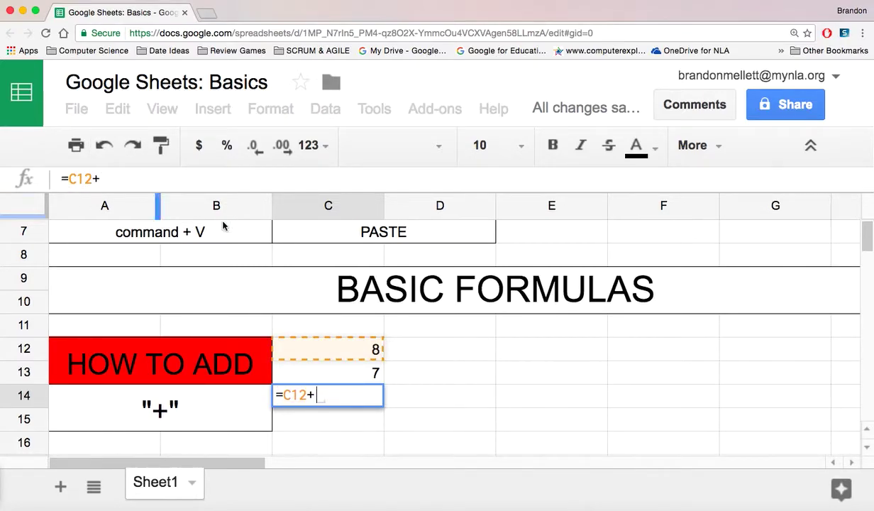
pyautogui.click(338, 372)
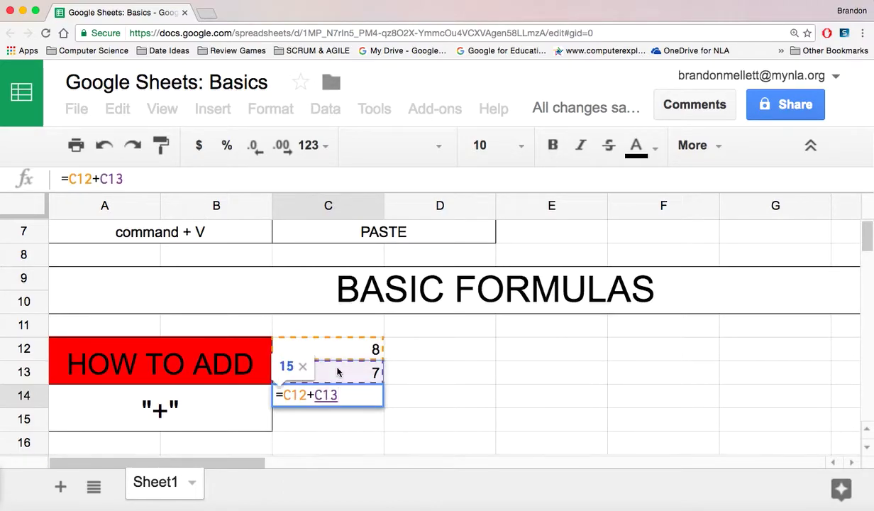
pyautogui.press('Return')
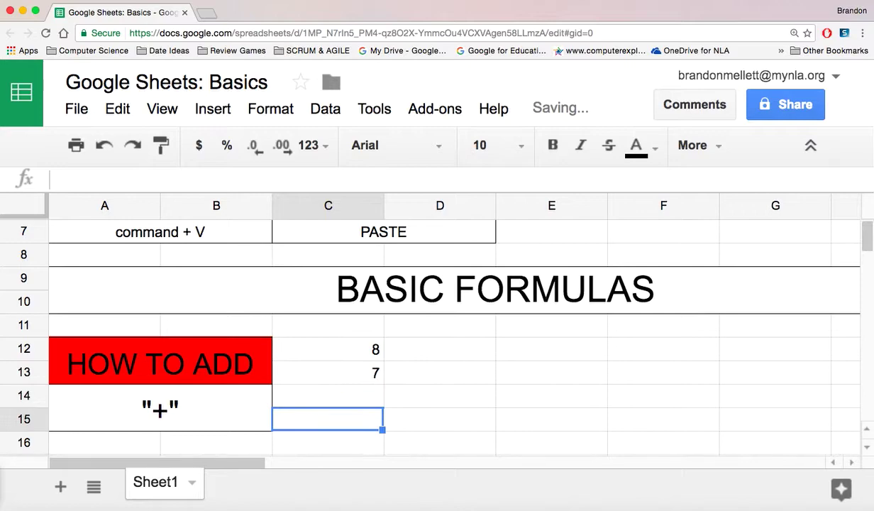
pyautogui.click(344, 392)
pyautogui.scroll(-3, 509, 401)
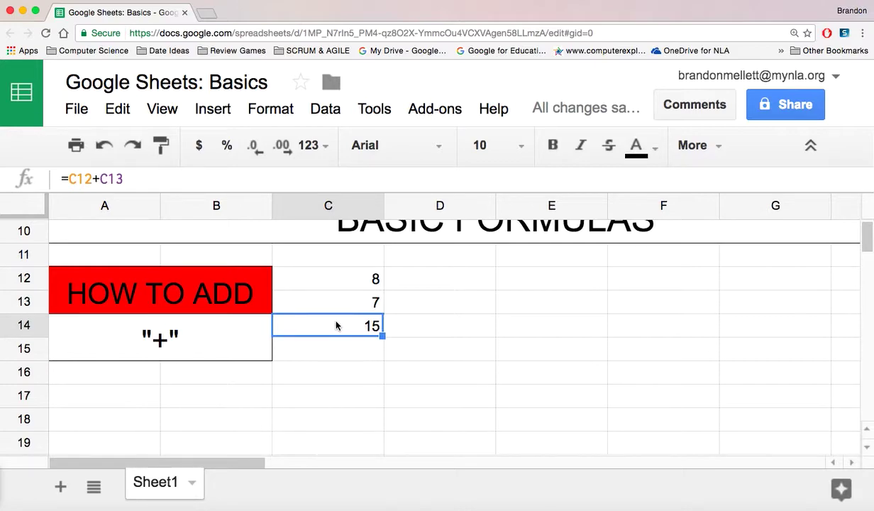
pyautogui.click(498, 366)
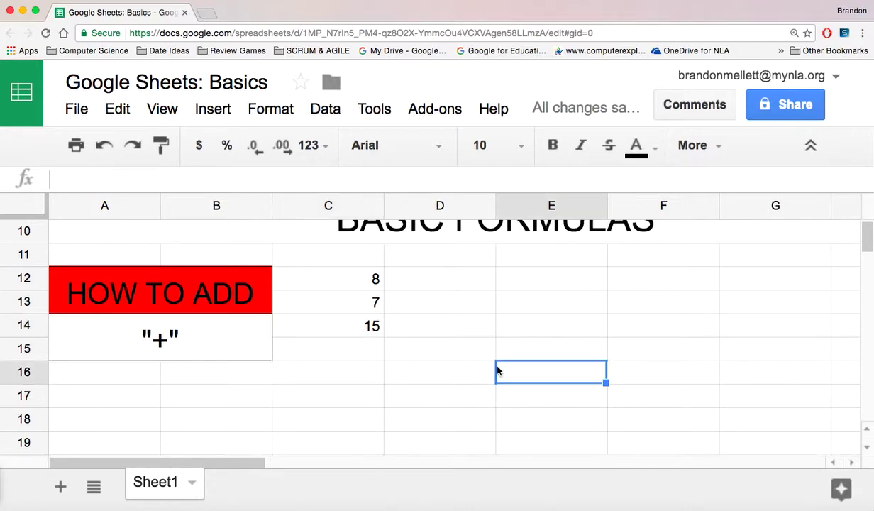
# Step: Set the first addend in cell C12 to 10
pyautogui.click(329, 334)
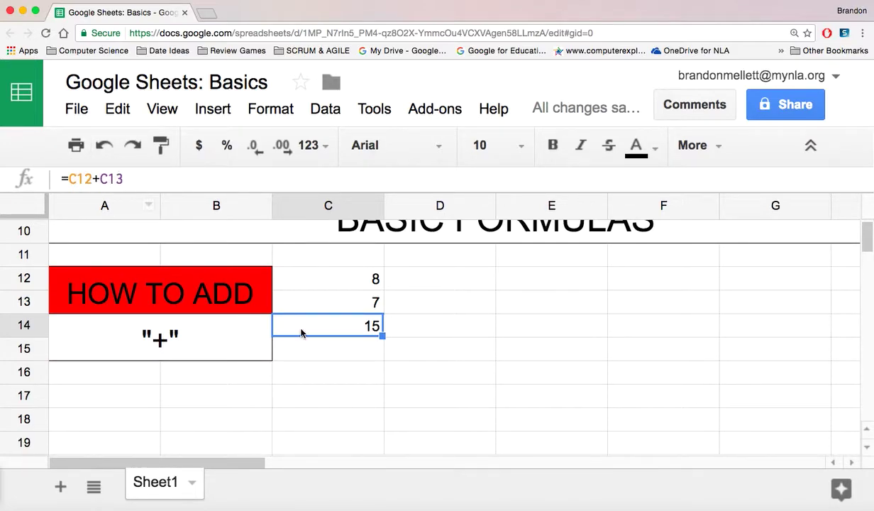
pyautogui.click(340, 280)
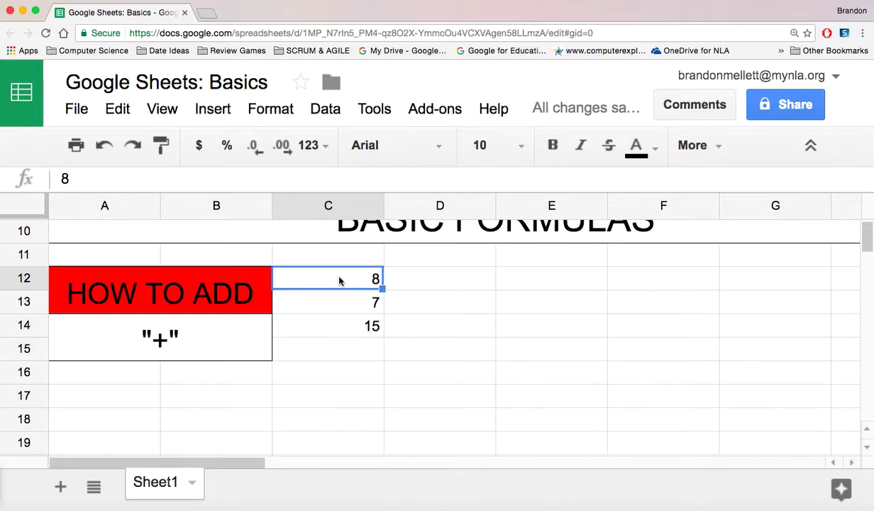
pyautogui.write('10')
pyautogui.click(529, 297)
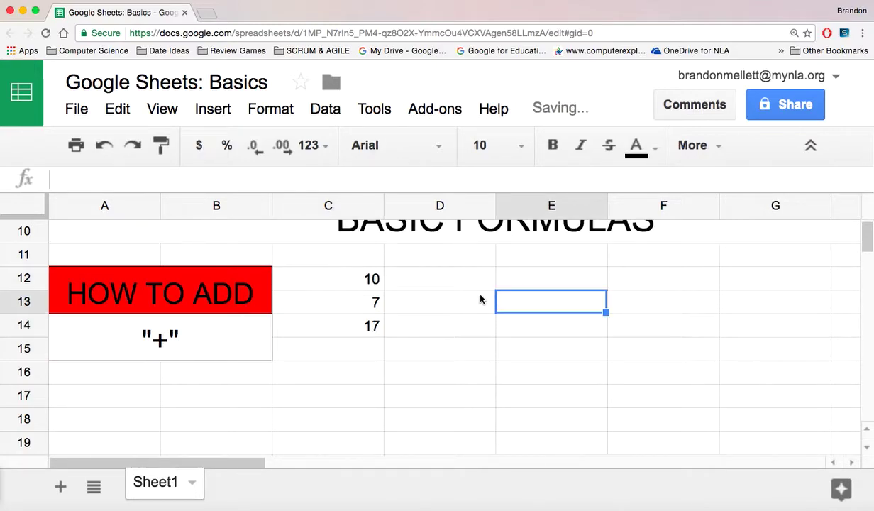
# Step: Replace the addends with 333333 in cell C12 and 22323 in cell C13
pyautogui.click(349, 279)
pyautogui.write('333333')
pyautogui.click(517, 299)
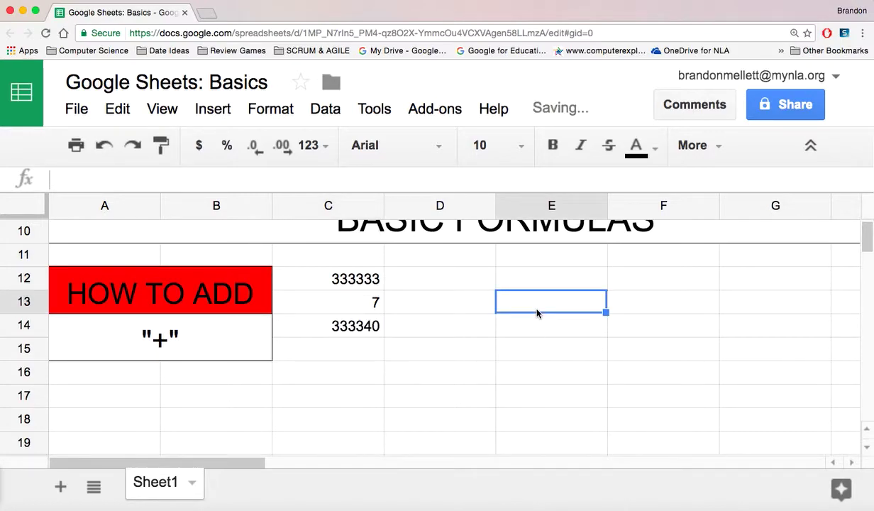
pyautogui.click(346, 298)
pyautogui.write('22323')
pyautogui.click(479, 287)
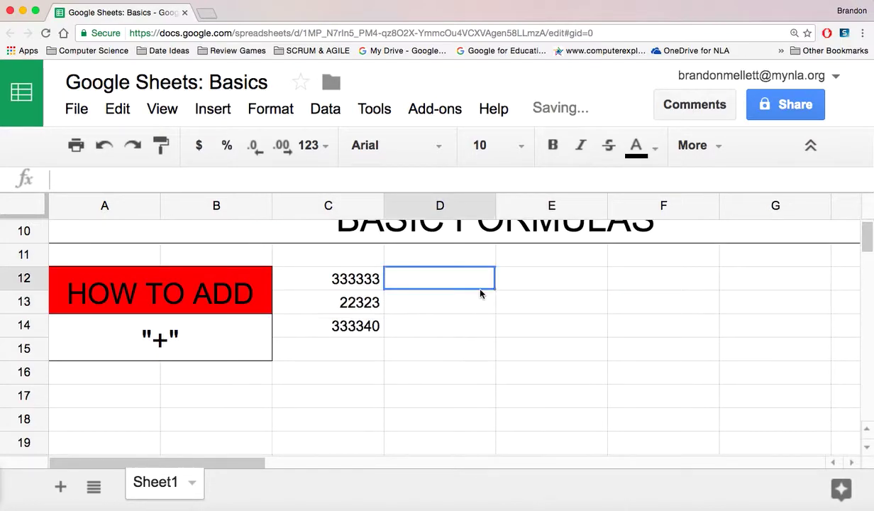
pyautogui.click(388, 375)
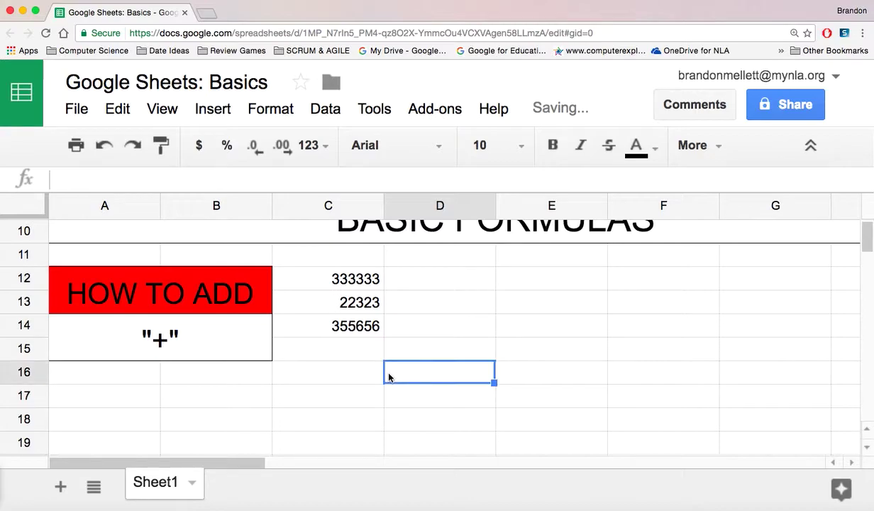
# Step: Copy the "HOW TO ADD" and plus sign block, A12 through B15, and paste it starting at cell E12
pyautogui.press('super+minus')
pyautogui.press('super+minus')
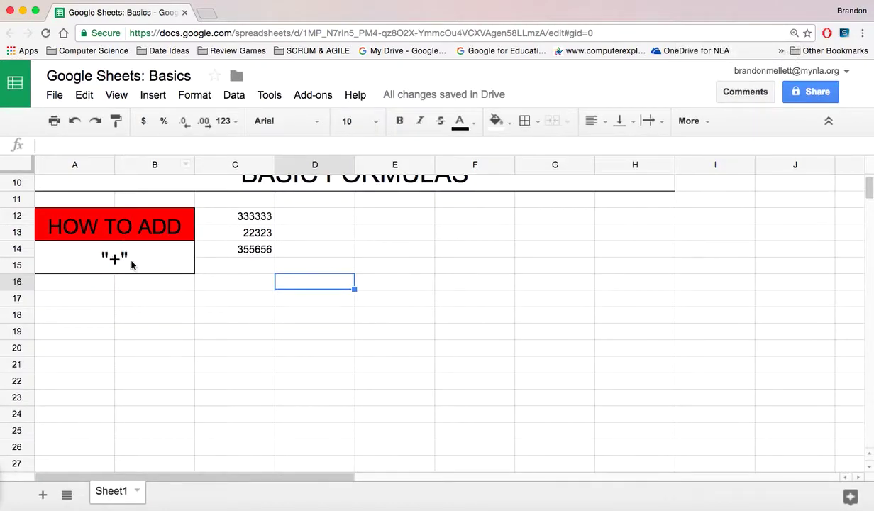
pyautogui.moveTo(64, 228); pyautogui.dragTo(168, 267)
pyautogui.hotkey('ctrl', 'c')
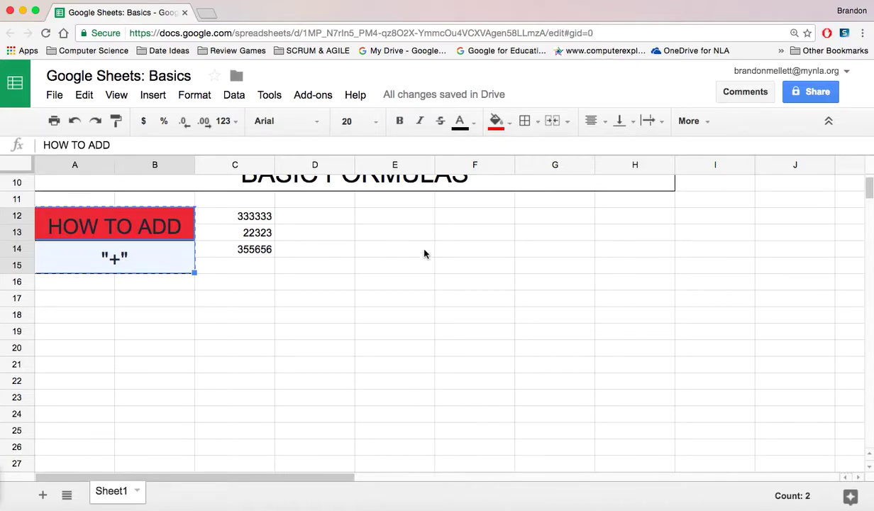
pyautogui.click(390, 222)
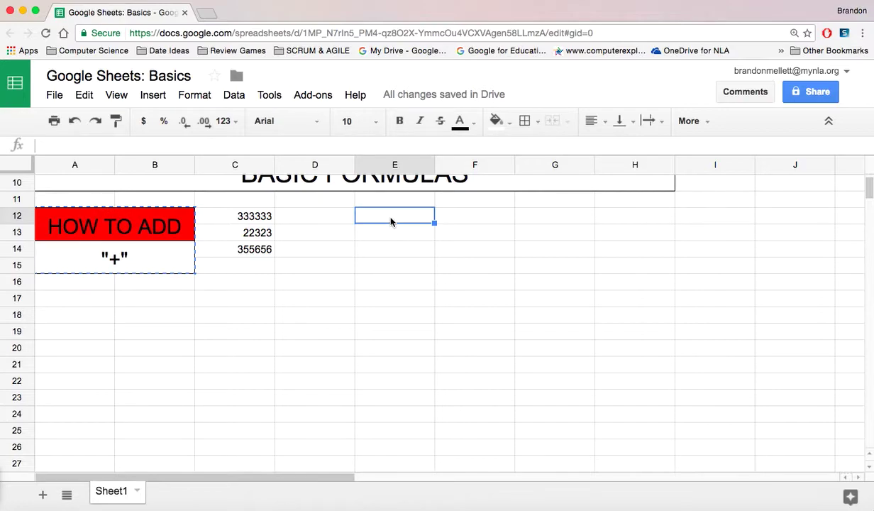
pyautogui.hotkey('ctrl', 'v')
# Step: Change the copied block's heading to "HOW TO SUBTRACT"
pyautogui.click(453, 230)
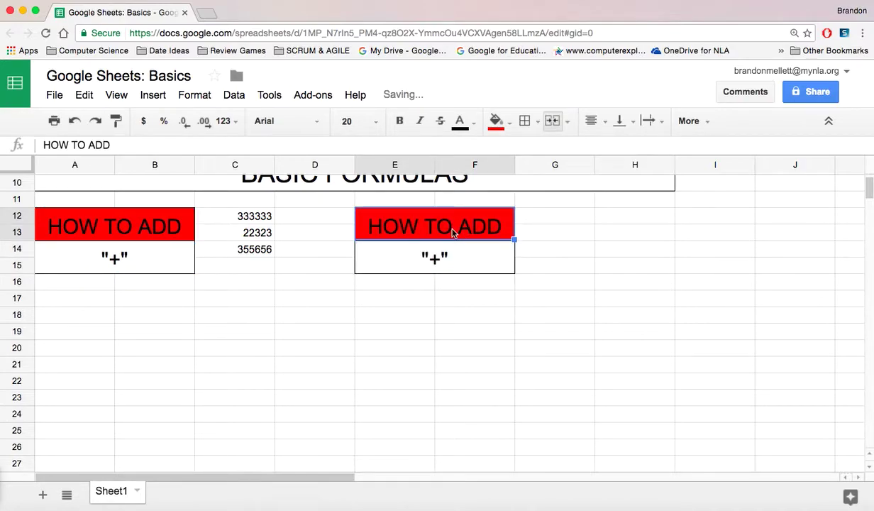
pyautogui.press('BackSpace')
pyautogui.press('BackSpace')
pyautogui.press('BackSpace')
pyautogui.write('subt')
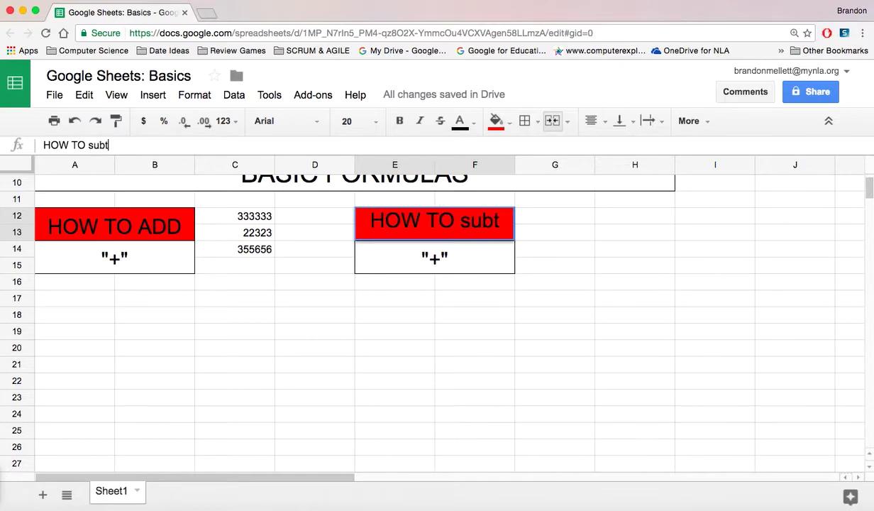
pyautogui.press('BackSpace')
pyautogui.press('BackSpace')
pyautogui.press('BackSpace')
pyautogui.press('BackSpace')
pyautogui.write('SUBT')
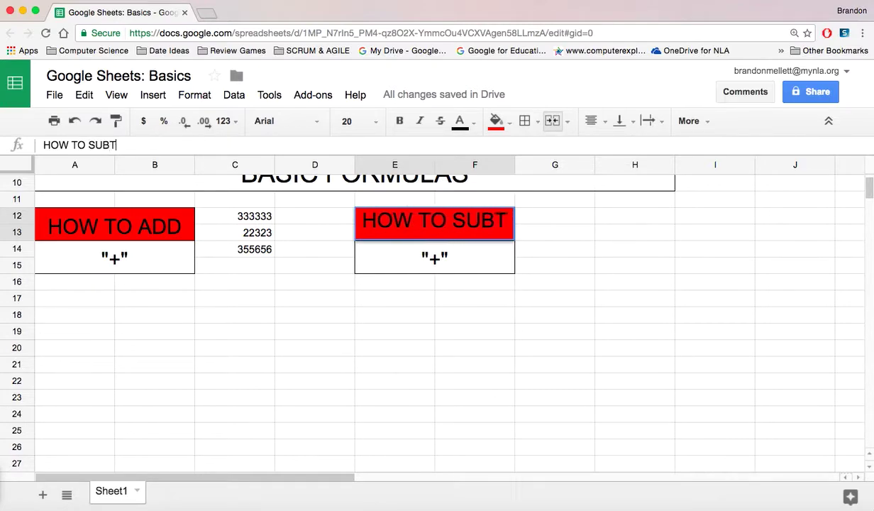
pyautogui.write('RACT')
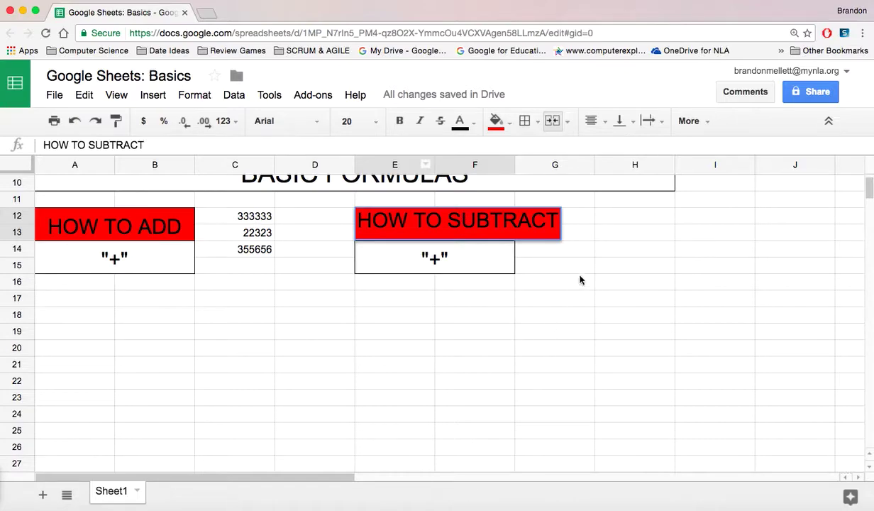
pyautogui.click(540, 298)
# Step: Set the font size of the "HOW TO SUBTRACT" heading to 15
pyautogui.click(476, 220)
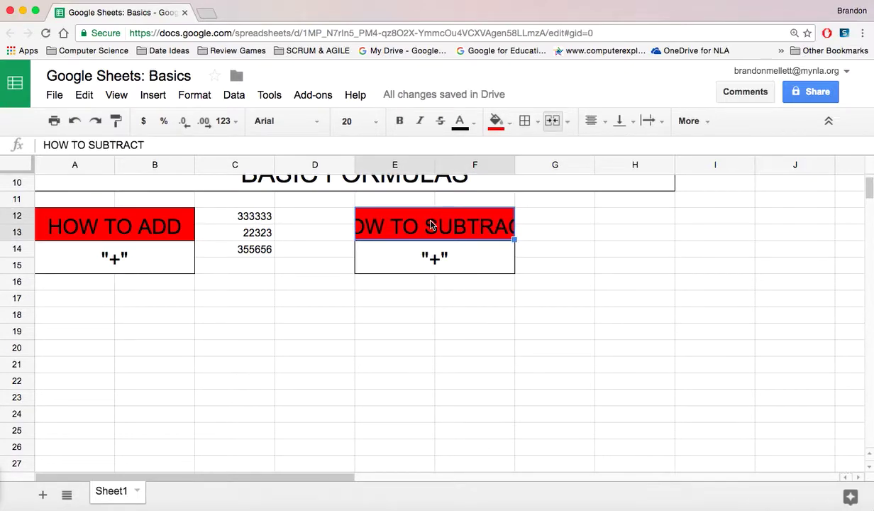
pyautogui.click(351, 121)
pyautogui.write('15')
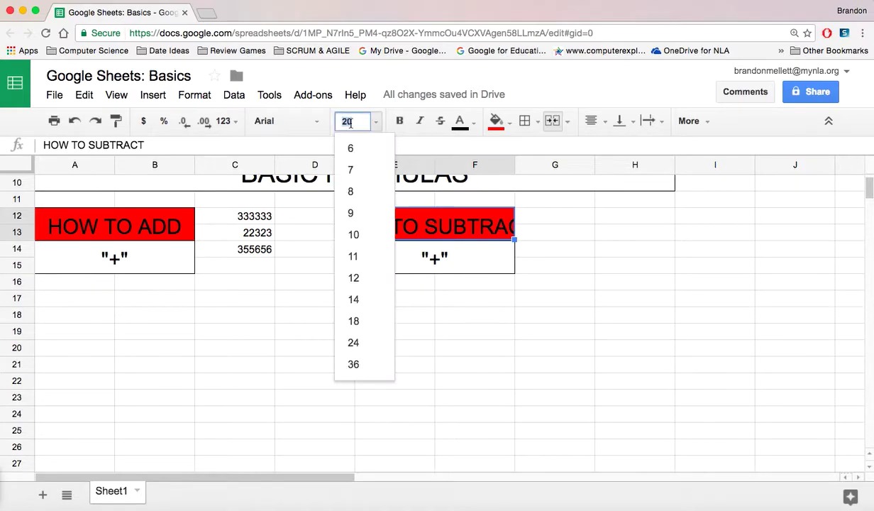
pyautogui.press('Return')
pyautogui.click(541, 308)
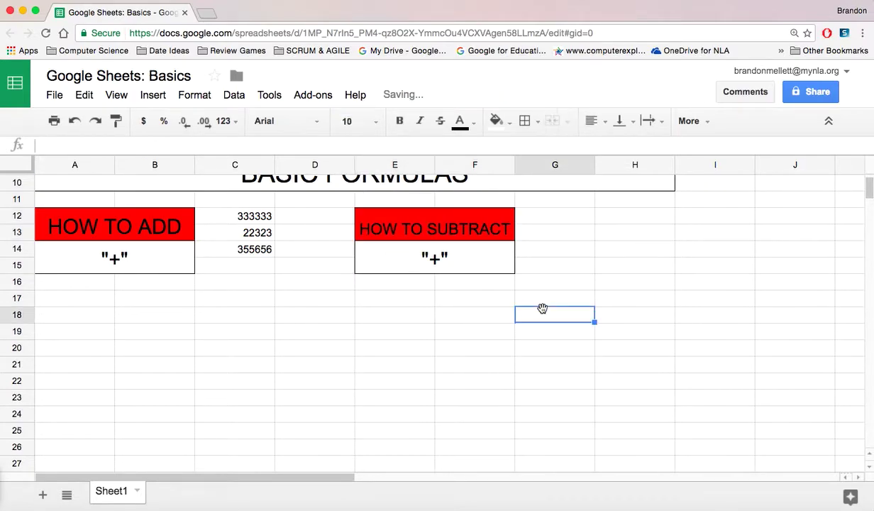
# Step: Replace the plus sign with a minus sign inside the quotation marks below the "HOW TO SUBTRACT" heading
pyautogui.click(465, 229)
pyautogui.click(437, 260)
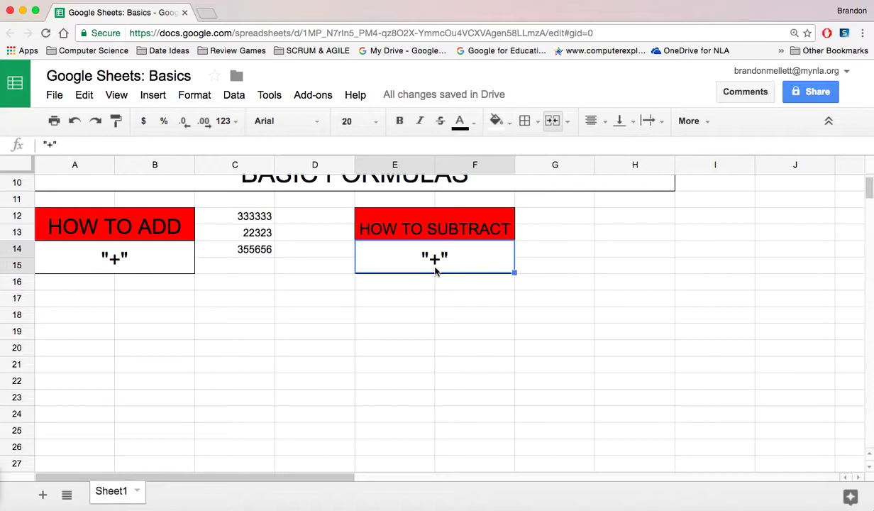
pyautogui.click(47, 144)
pyautogui.press('Delete')
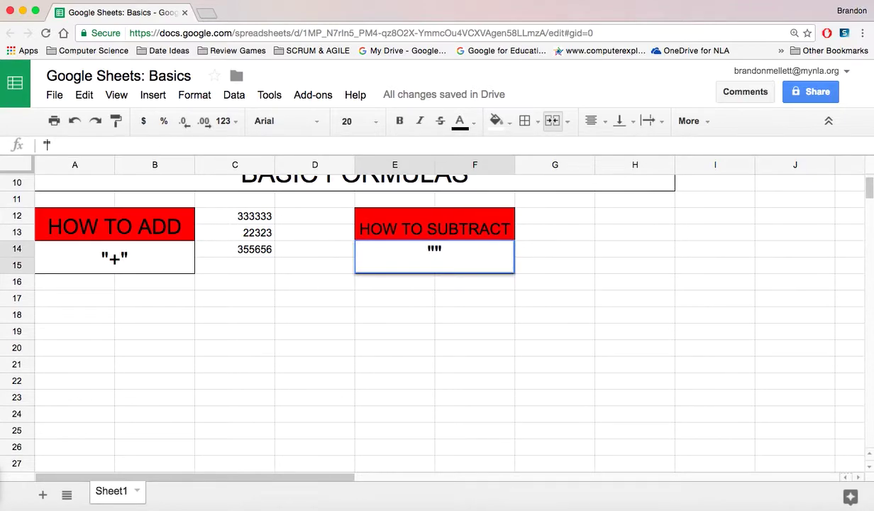
pyautogui.write('-')
pyautogui.click(409, 339)
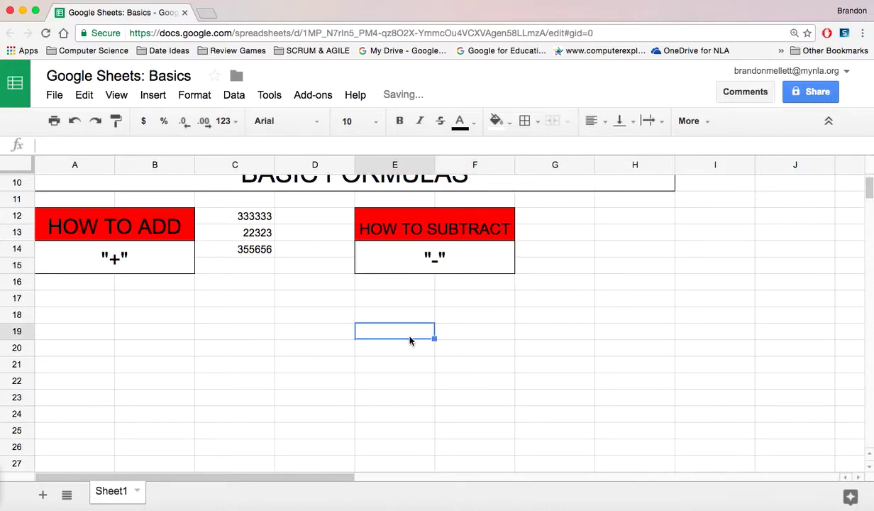
# Step: Enter the subtraction example numbers 8 in cell G12 and 7 in cell G13
pyautogui.click(567, 222)
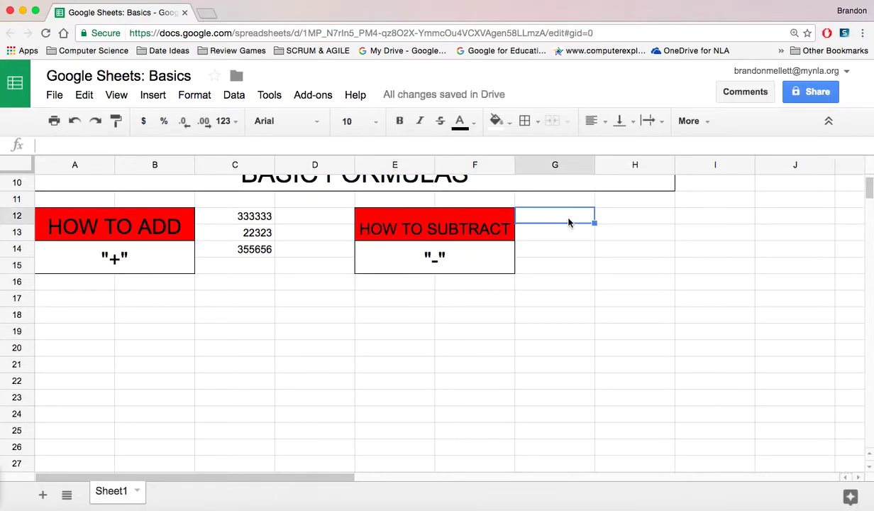
pyautogui.press('super+equal')
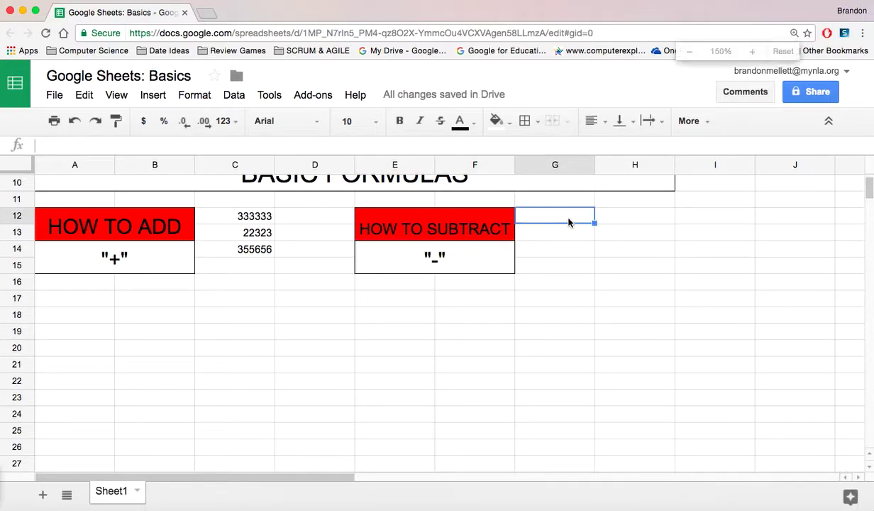
pyautogui.write('8')
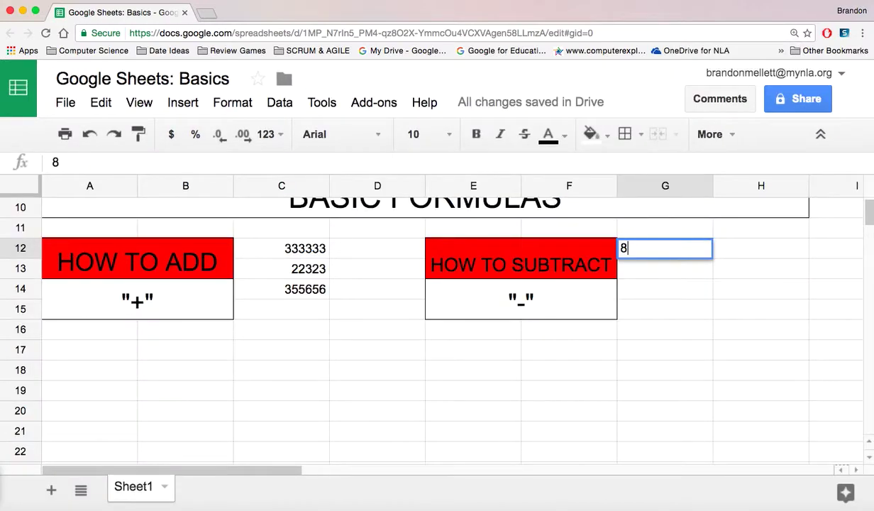
pyautogui.press('Return')
pyautogui.write('7')
pyautogui.press('Return')
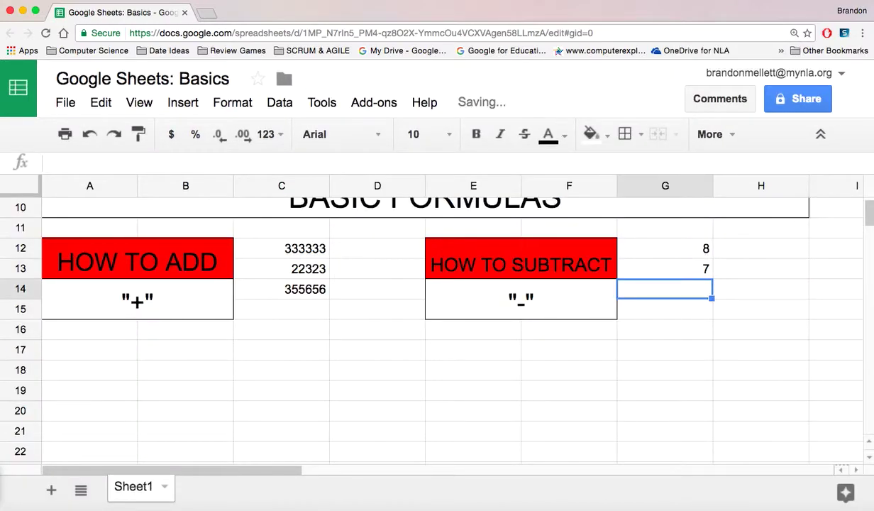
# Step: Enter a formula in cell G14 that subtracts G13 from G12 (=G12-G13)
pyautogui.write('=')
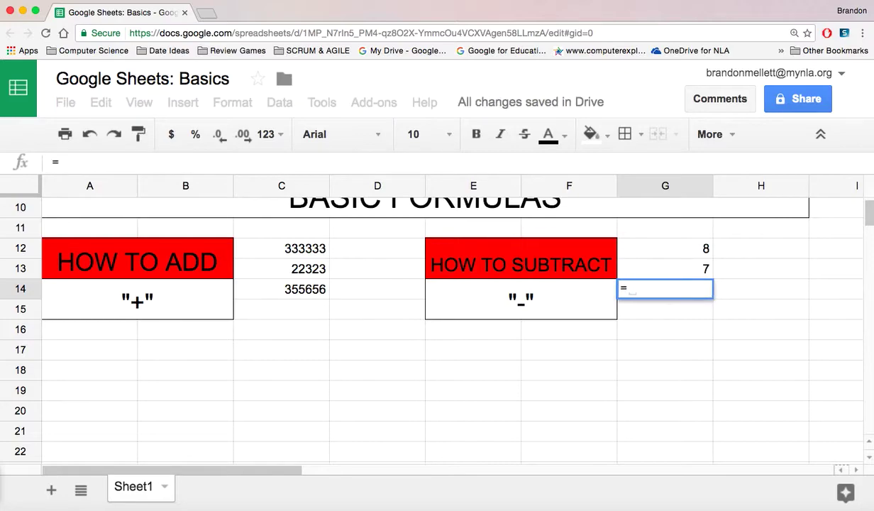
pyautogui.click(681, 249)
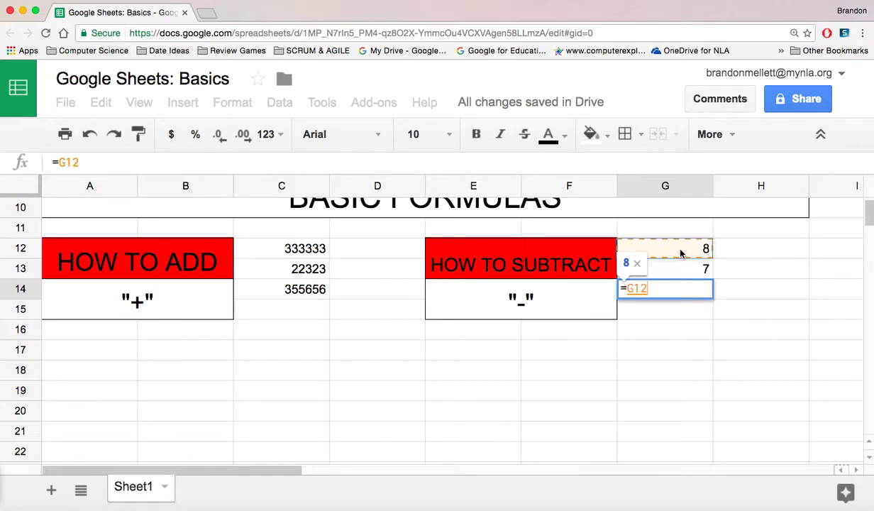
pyautogui.write('-')
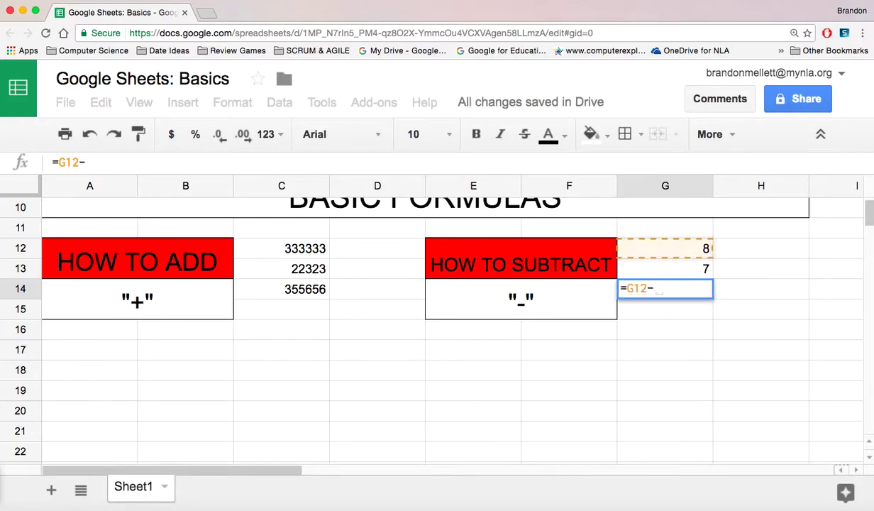
pyautogui.click(681, 271)
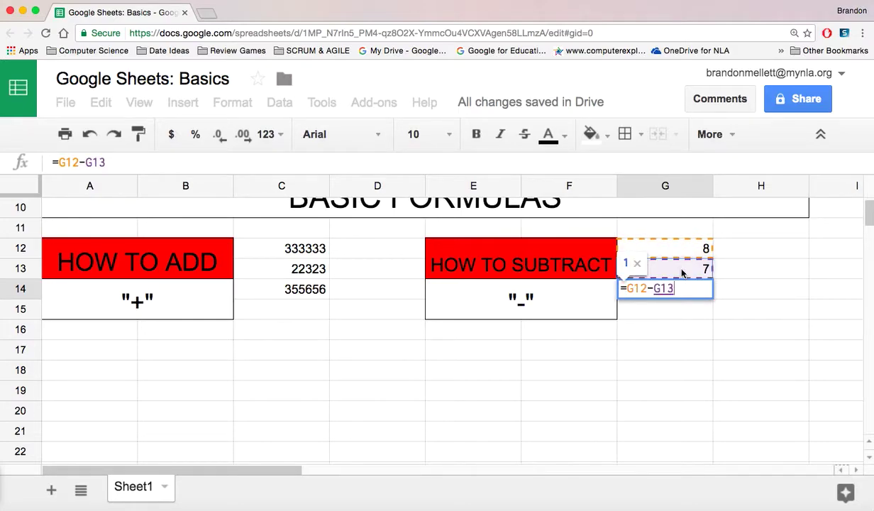
pyautogui.press('Return')
pyautogui.click(677, 289)
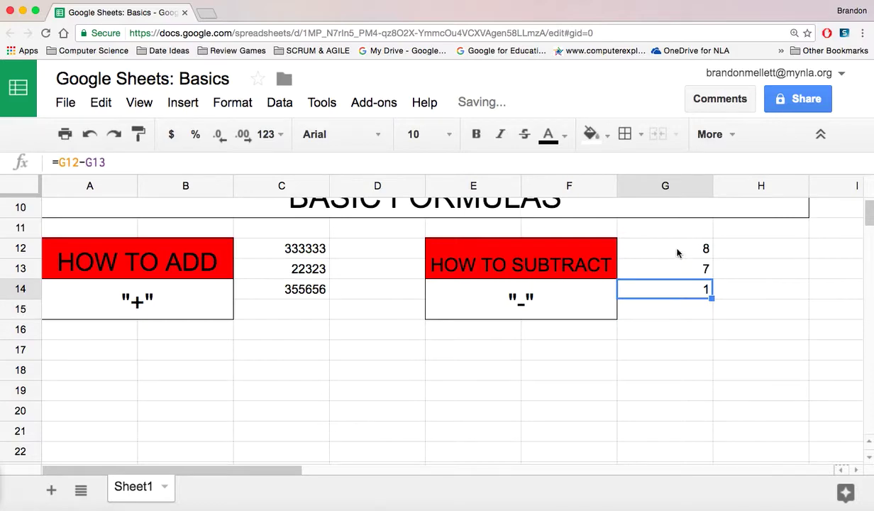
# Step: Test the subtraction formula by setting cell G12 to 23432 and to 23 in turn
pyautogui.click(679, 250)
pyautogui.write('23432')
pyautogui.click(761, 261)
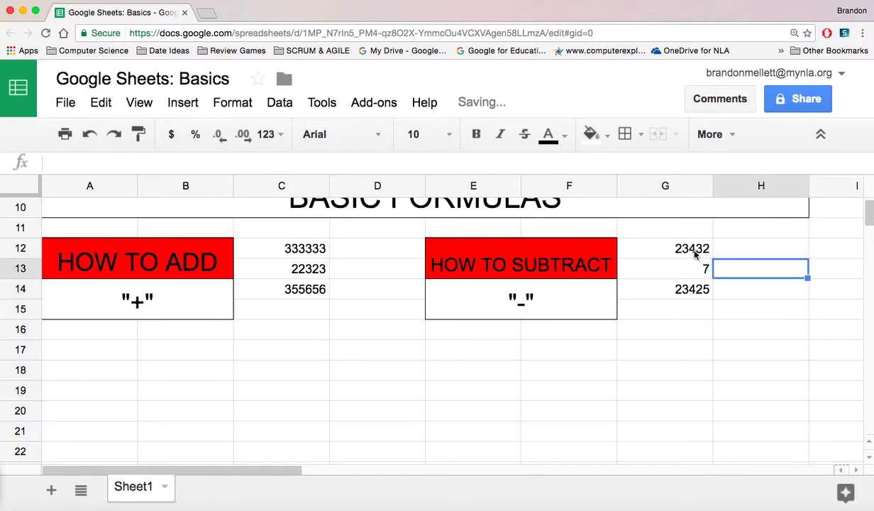
pyautogui.click(692, 249)
pyautogui.write('23')
pyautogui.click(767, 277)
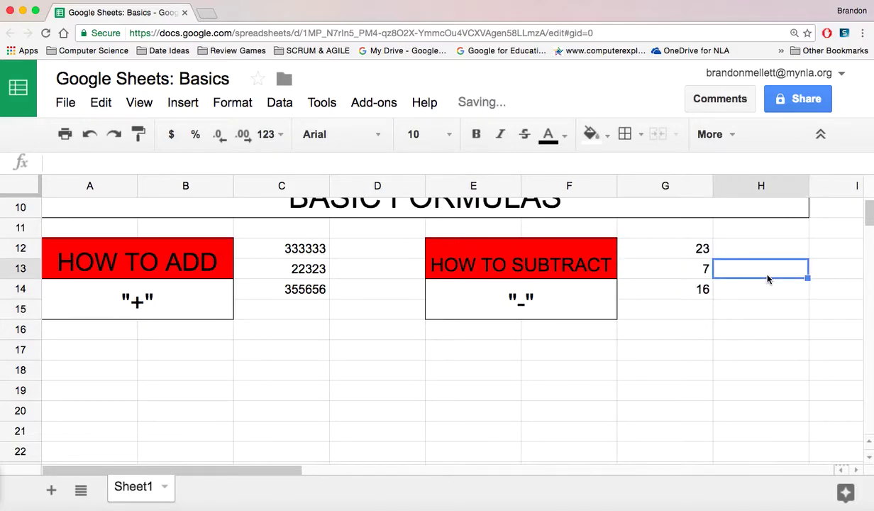
# Step: Set the first subtraction number in cell G12 to 6
pyautogui.click(676, 254)
pyautogui.write('6')
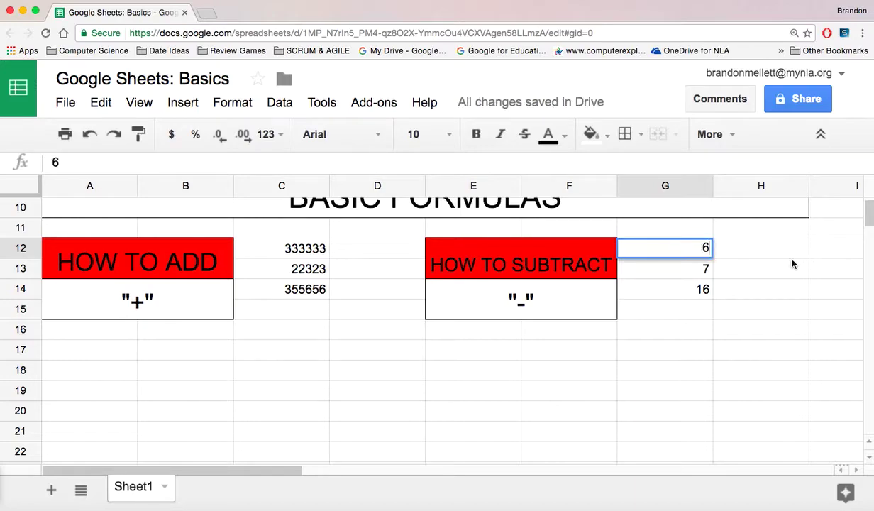
pyautogui.click(770, 269)
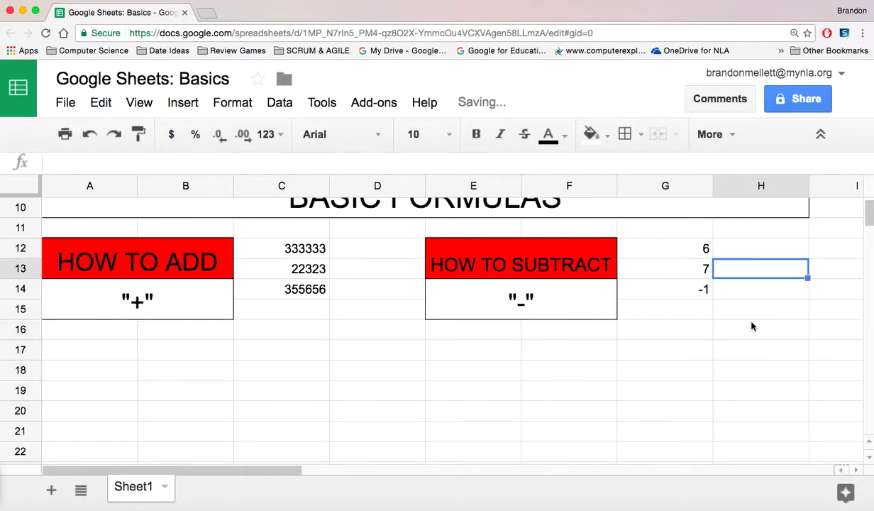
pyautogui.click(656, 268)
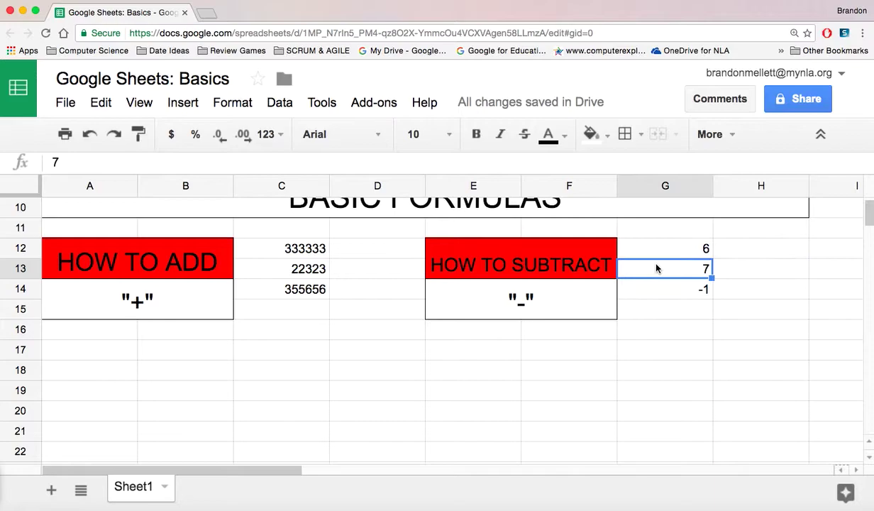
pyautogui.click(656, 250)
pyautogui.hotkey('ctrl', 'c')
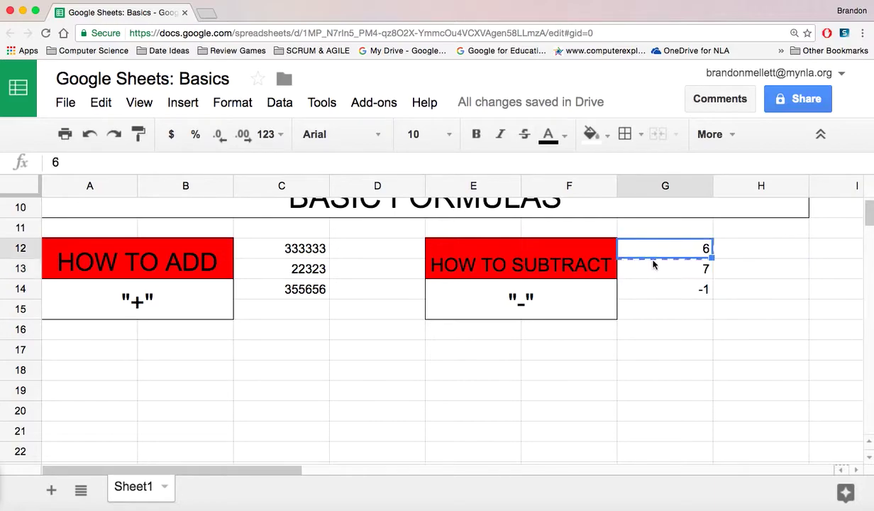
# Step: Change the fill color of the "HOW TO SUBTRACT" heading to orange
pyautogui.click(517, 261)
pyautogui.click(591, 134)
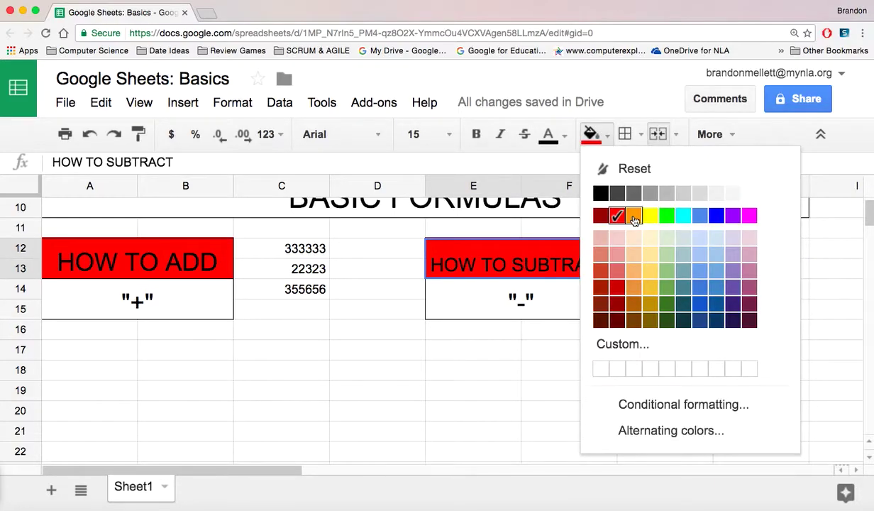
pyautogui.click(633, 215)
pyautogui.click(660, 392)
pyautogui.click(467, 382)
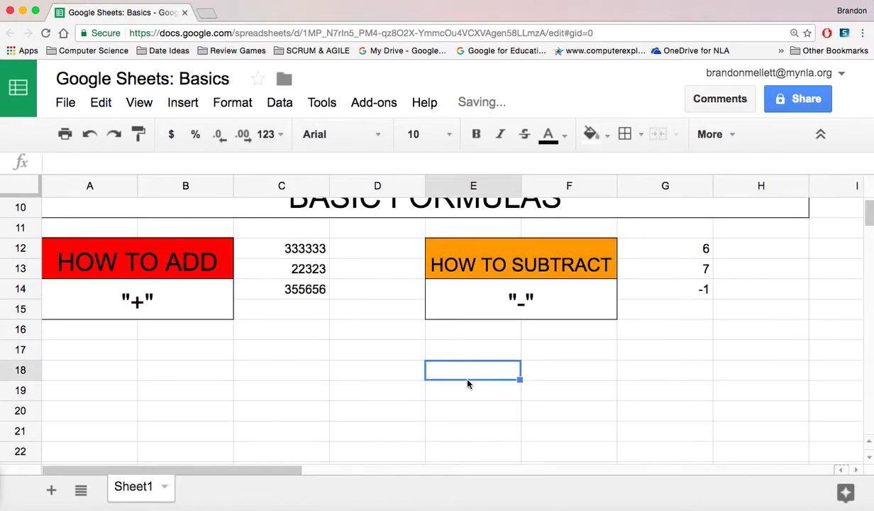
# Step: Copy the "HOW TO SUBTRACT" heading together with its symbol cell and paste the block at cell A17
pyautogui.click(260, 363)
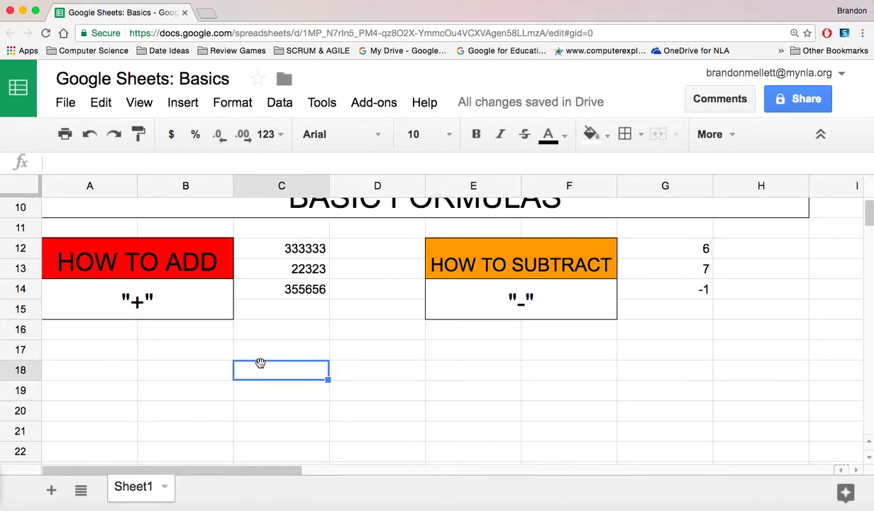
pyautogui.click(106, 352)
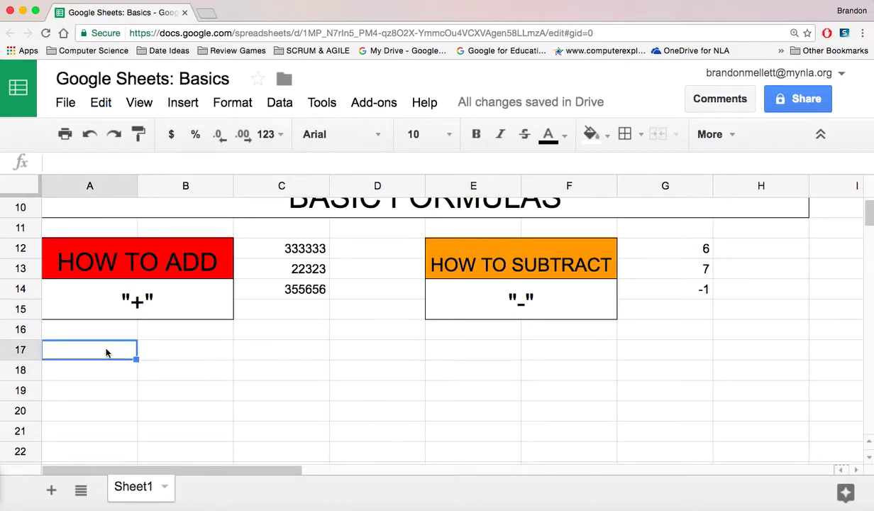
pyautogui.click(453, 255)
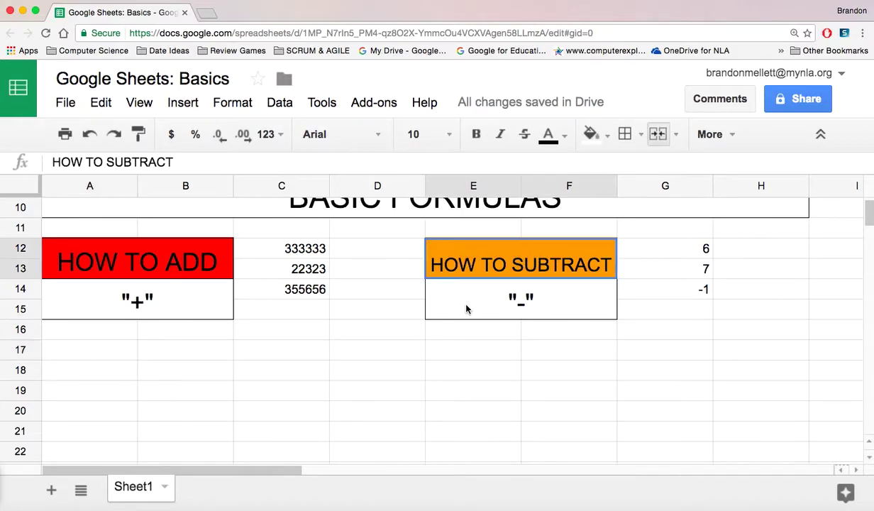
pyautogui.keyDown('shift'); pyautogui.click(466, 309); pyautogui.keyUp('shift')
pyautogui.hotkey('ctrl', 'c')
pyautogui.click(68, 347)
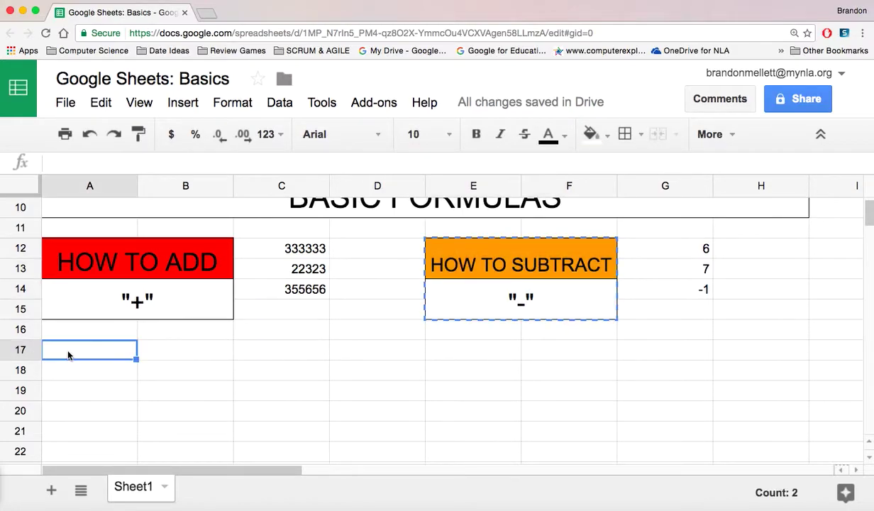
pyautogui.hotkey('ctrl', 'v')
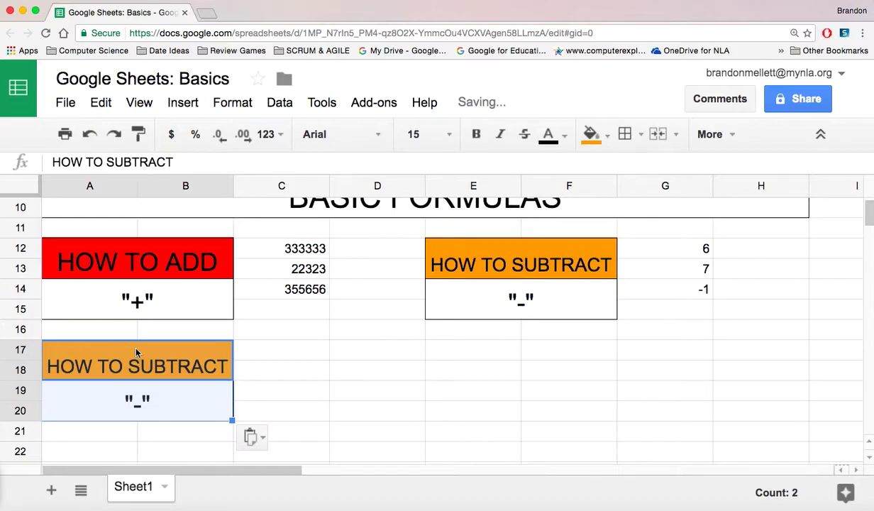
# Step: Change the heading of the pasted block in rows 17 and 18 to "HOW TO MULTIPLY"
pyautogui.click(137, 352)
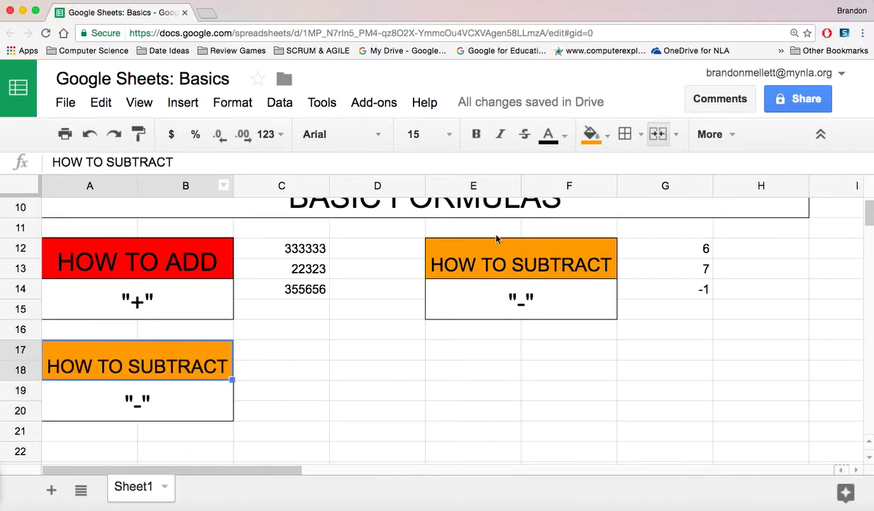
pyautogui.click(172, 161)
pyautogui.press('BackSpace')
pyautogui.press('BackSpace')
pyautogui.press('BackSpace')
pyautogui.press('BackSpace')
pyautogui.press('BackSpace')
pyautogui.press('BackSpace')
pyautogui.press('BackSpace')
pyautogui.press('BackSpace')
pyautogui.write('MULTIPLY')
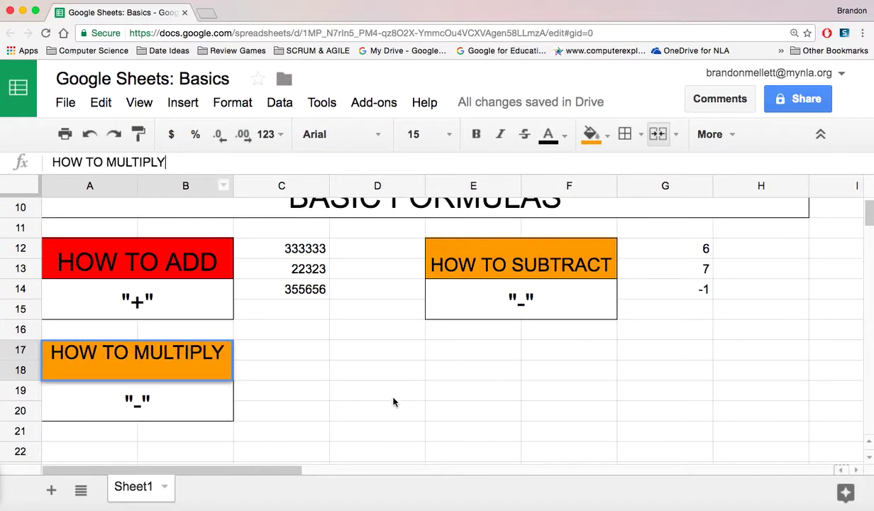
pyautogui.click(322, 392)
# Step: Replace the minus sign below the "HOW TO MULTIPLY" heading with a spaced asterisk inside the quotation marks (" * ")
pyautogui.click(132, 386)
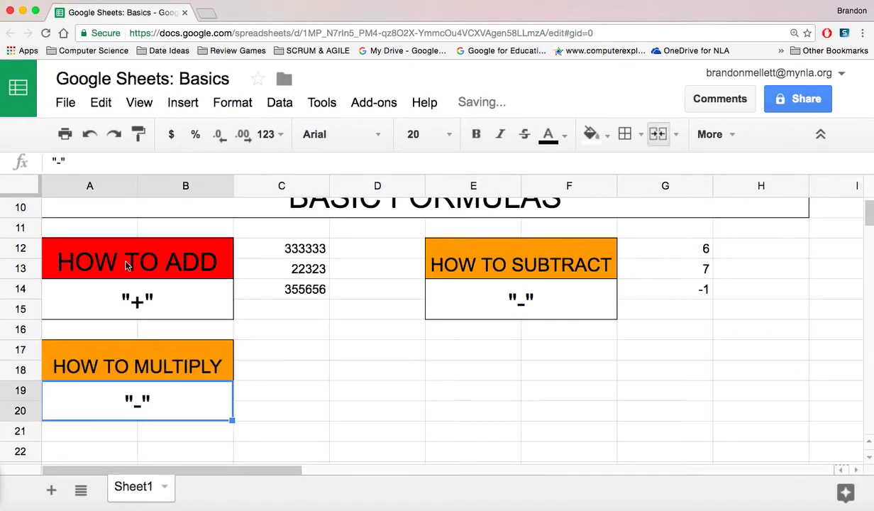
pyautogui.click(60, 162)
pyautogui.press('BackSpace')
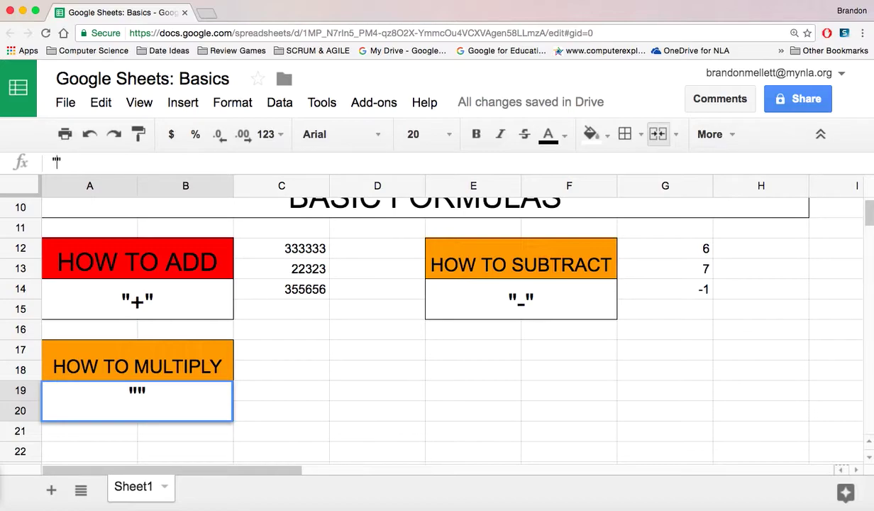
pyautogui.write('*')
pyautogui.press('BackSpace')
pyautogui.write('*')
pyautogui.click(277, 403)
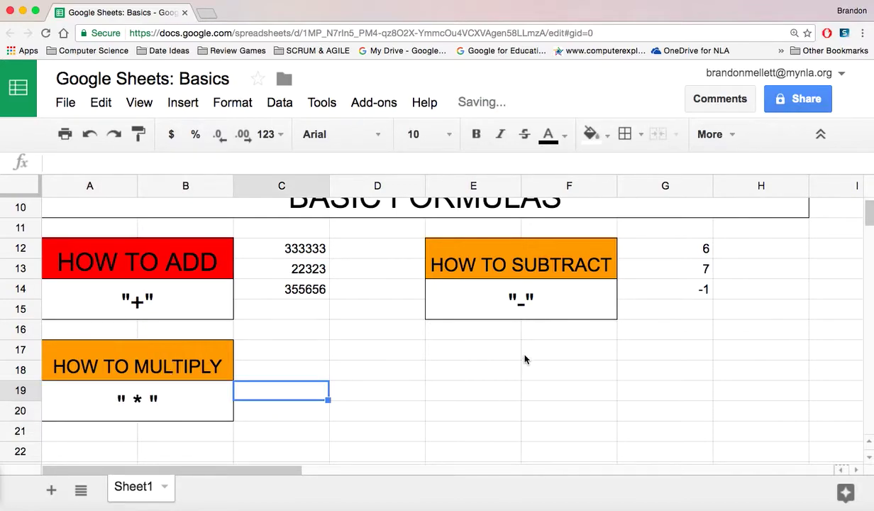
# Step: Enter the multiplication example numbers 8 in cell C17 and 7 in cell C18
pyautogui.click(224, 388)
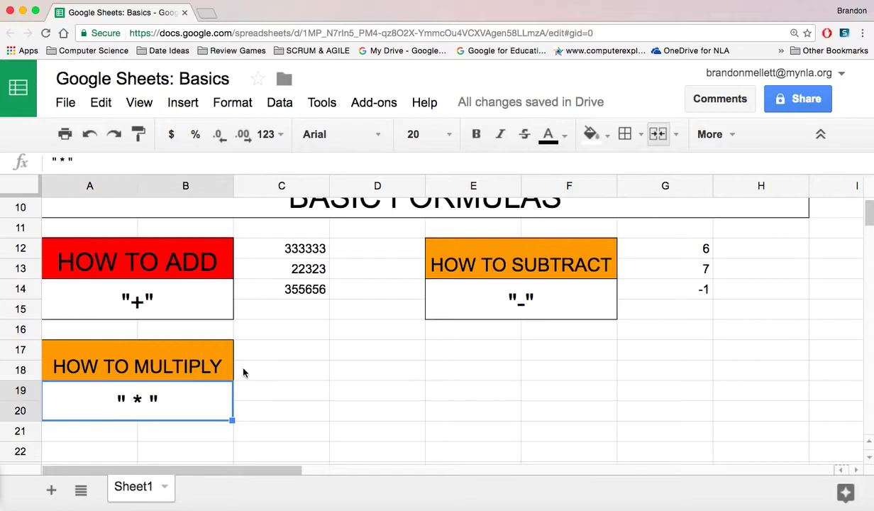
pyautogui.click(281, 354)
pyautogui.write('8')
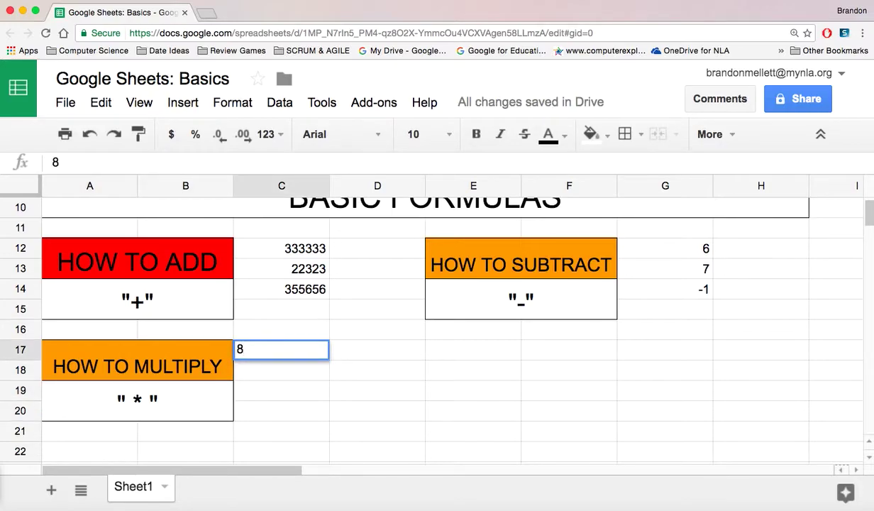
pyautogui.press('Return')
pyautogui.write('7')
pyautogui.press('Return')
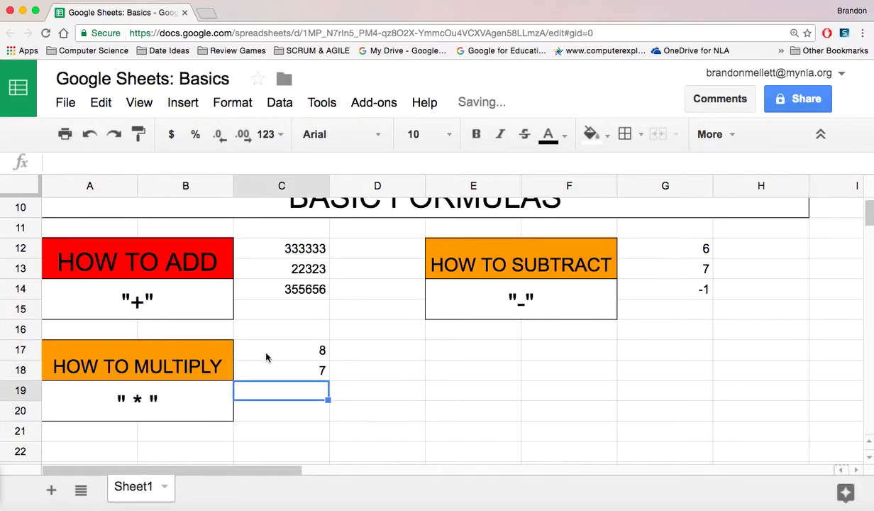
# Step: Enter a formula in cell C19 that multiplies C17 by C18 (=C17*C18)
pyautogui.write('=')
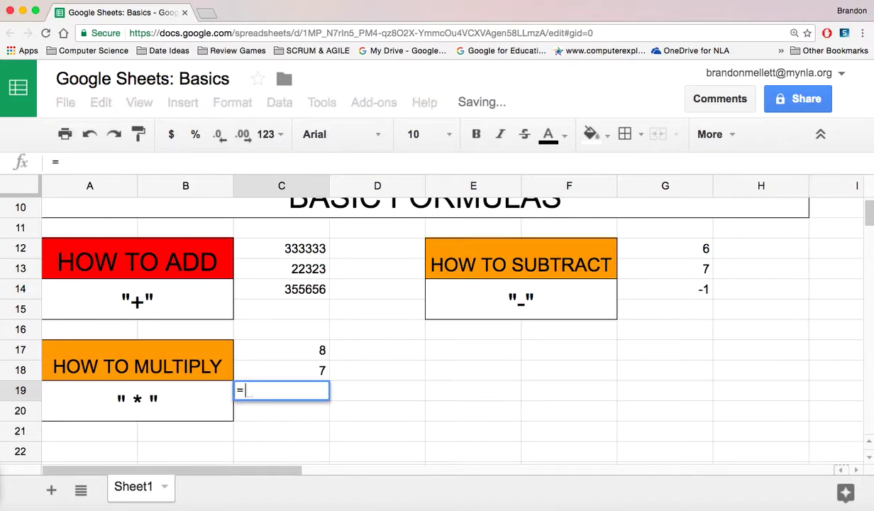
pyautogui.click(266, 355)
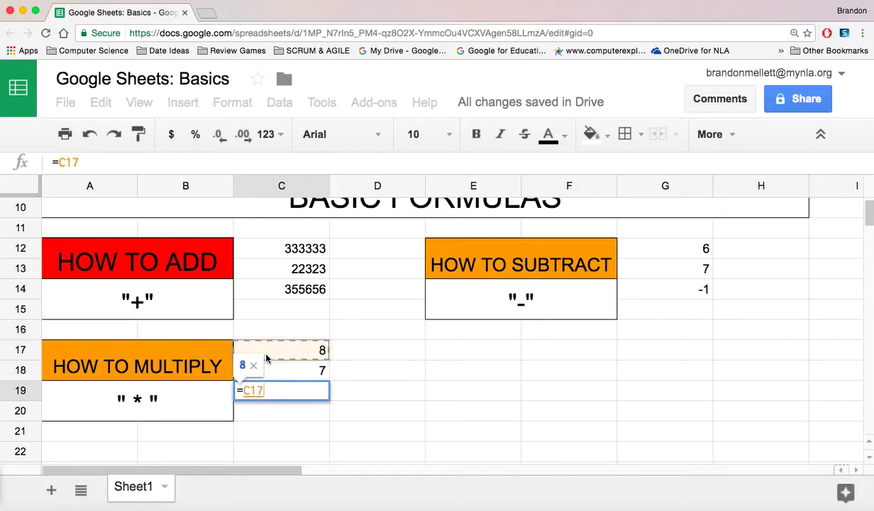
pyautogui.write('*')
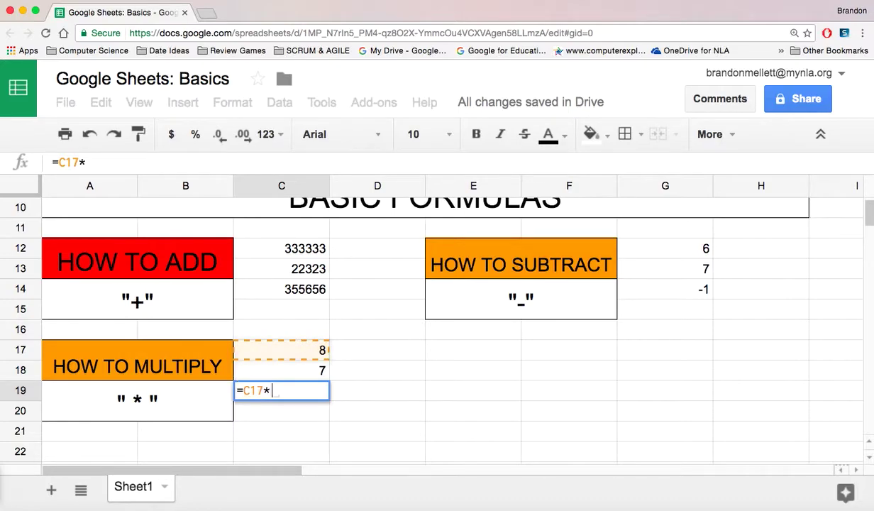
pyautogui.click(276, 369)
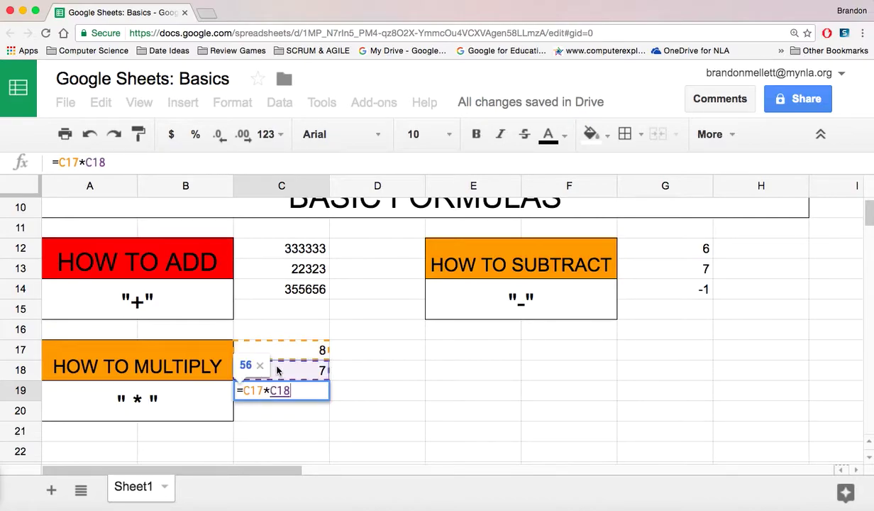
pyautogui.press('Return')
pyautogui.press('Up')
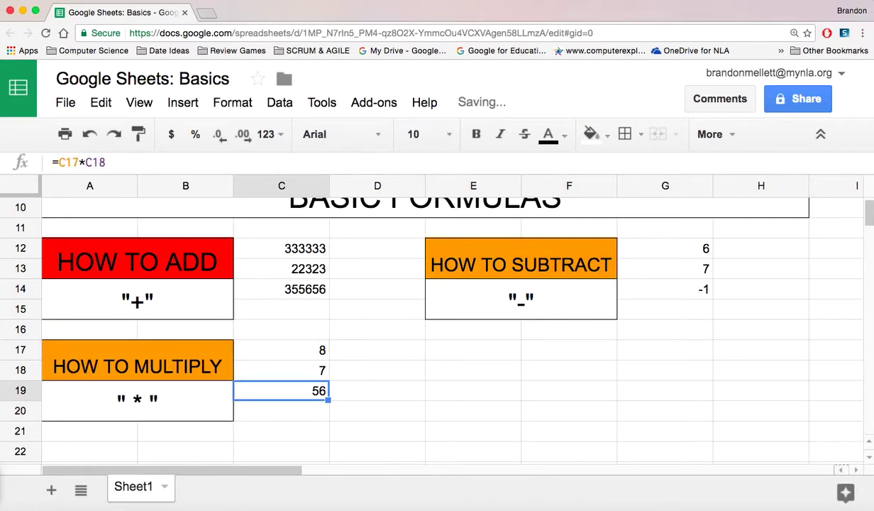
# Step: Test the multiplication formula by setting cell C17 to 678768465Y4356 and to 565 in turn
pyautogui.click(299, 349)
pyautogui.write('678768465Y4356')
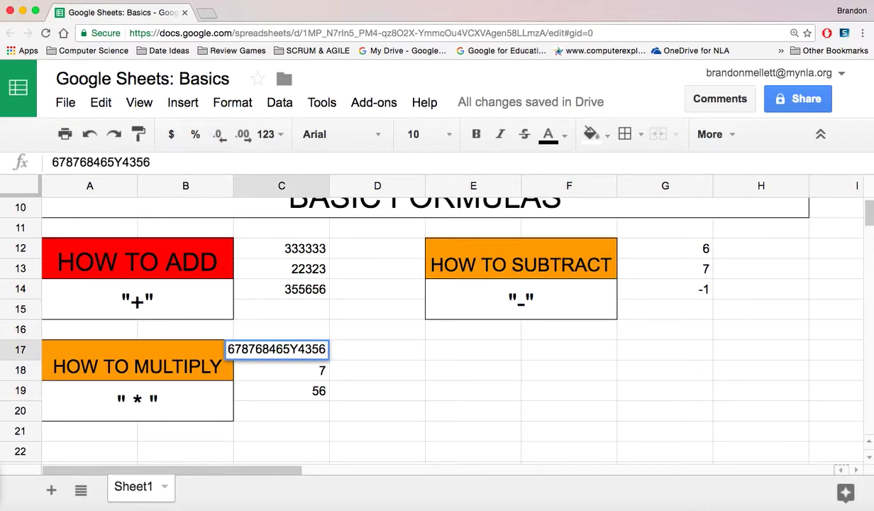
pyautogui.press('Return')
pyautogui.press('Up')
pyautogui.write('565')
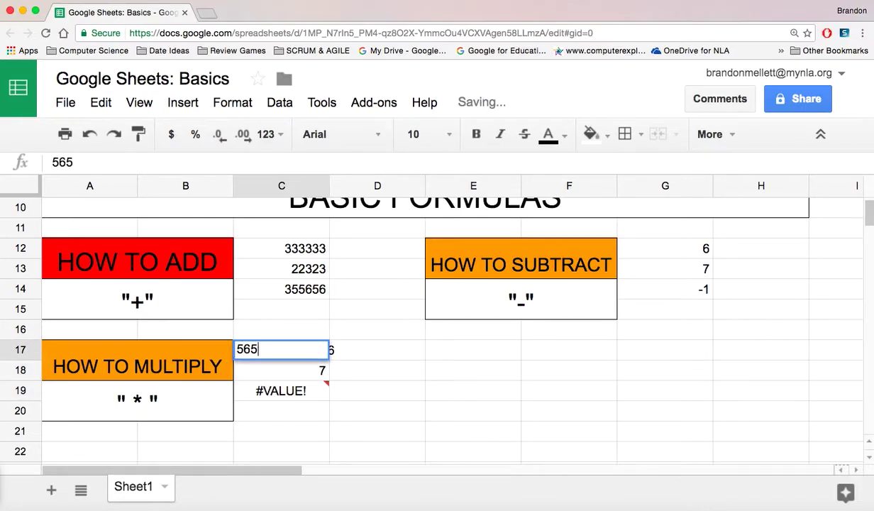
pyautogui.press('Return')
# Step: Set the first multiplication number in cell C17 to 67676 and select the product cell C19
pyautogui.press('Up')
pyautogui.write('67676')
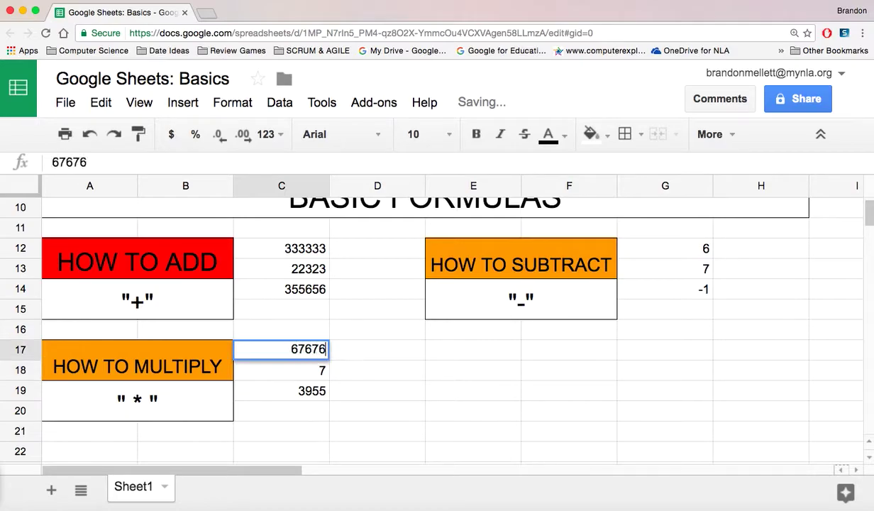
pyautogui.press('Return')
pyautogui.click(282, 390)
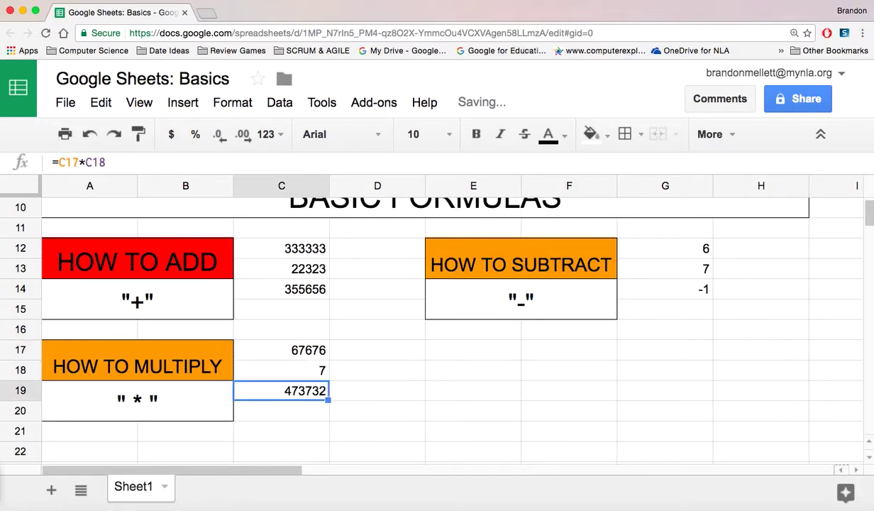
# Step: Copy the HOW TO MULTIPLY block with its symbol cell and paste it at cell E17
pyautogui.click(463, 365)
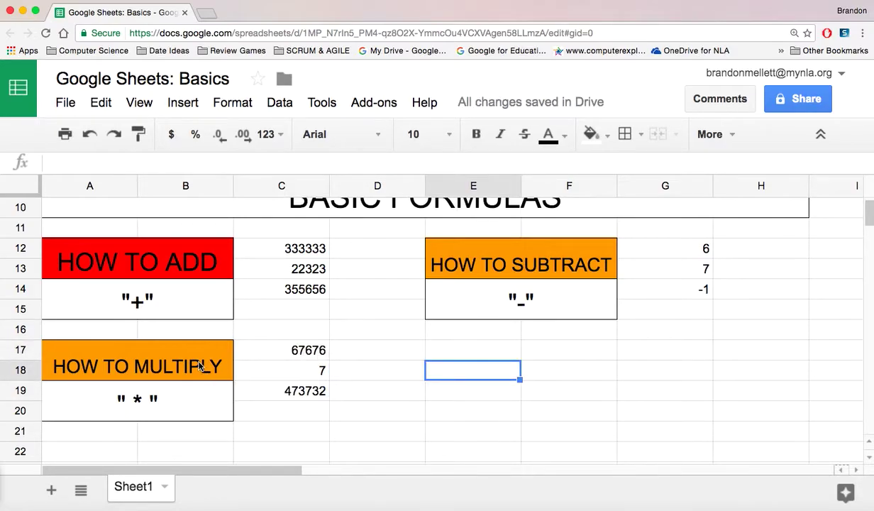
pyautogui.moveTo(205, 366); pyautogui.dragTo(203, 419)
pyautogui.hotkey('ctrl', 'c')
pyautogui.click(445, 347)
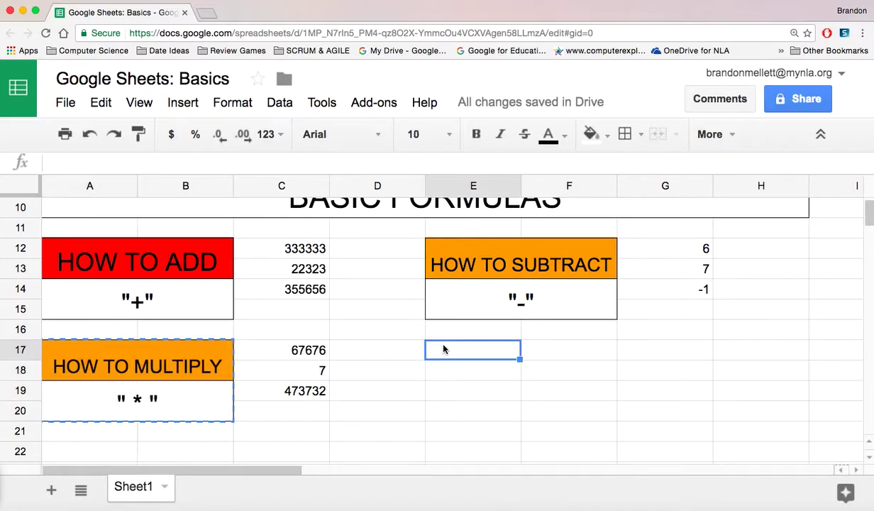
pyautogui.hotkey('ctrl', 'v')
# Step: Change the heading of the copied block in E17 to HOW TO DIVIDE
pyautogui.click(443, 347)
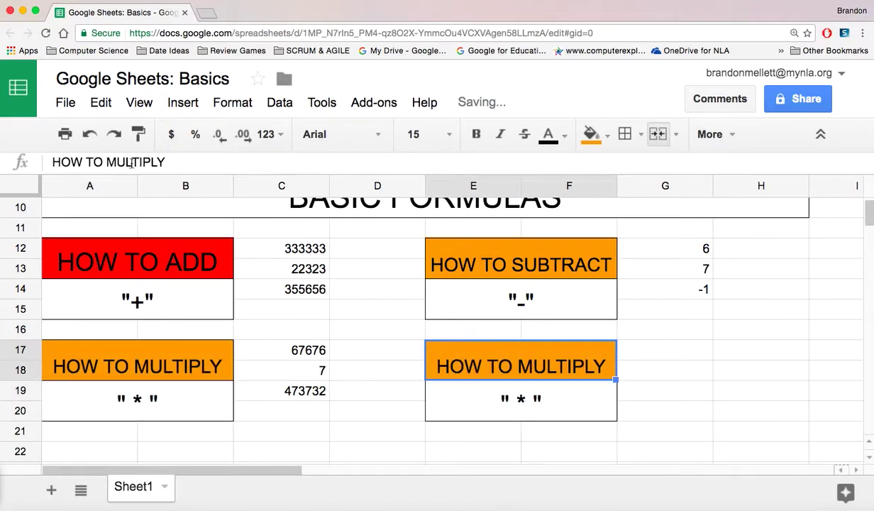
pyautogui.doubleClick(131, 163)
pyautogui.write('DIVIDE')
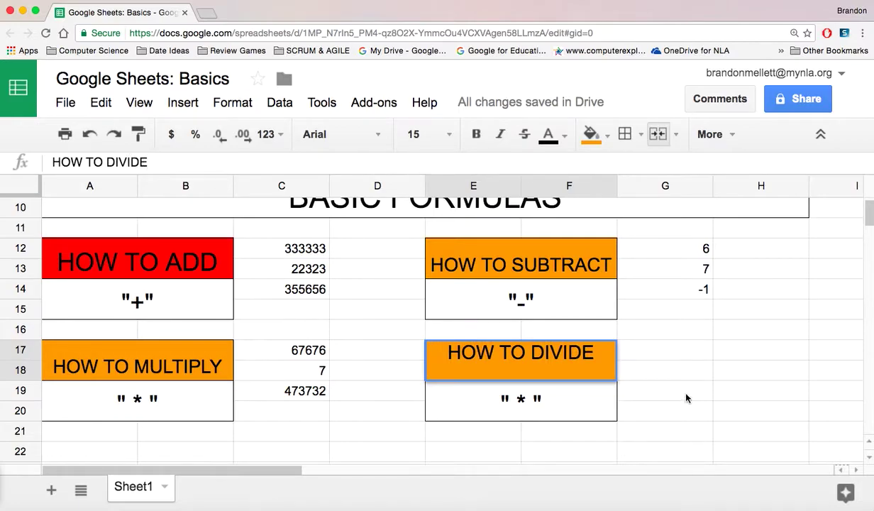
# Step: Replace the asterisk in the symbol cell under HOW TO DIVIDE with a slash, keeping the quotation marks
pyautogui.click(536, 398)
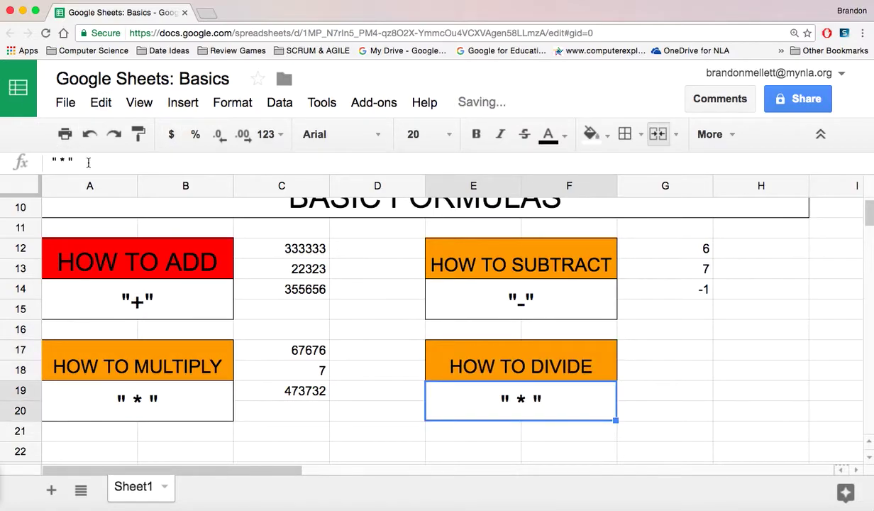
pyautogui.click(67, 162)
pyautogui.press('BackSpace')
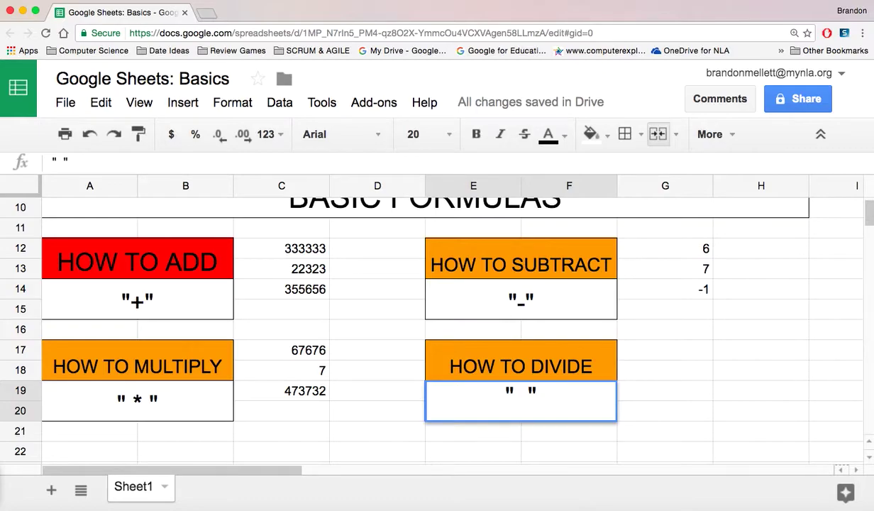
pyautogui.write('/')
pyautogui.click(658, 411)
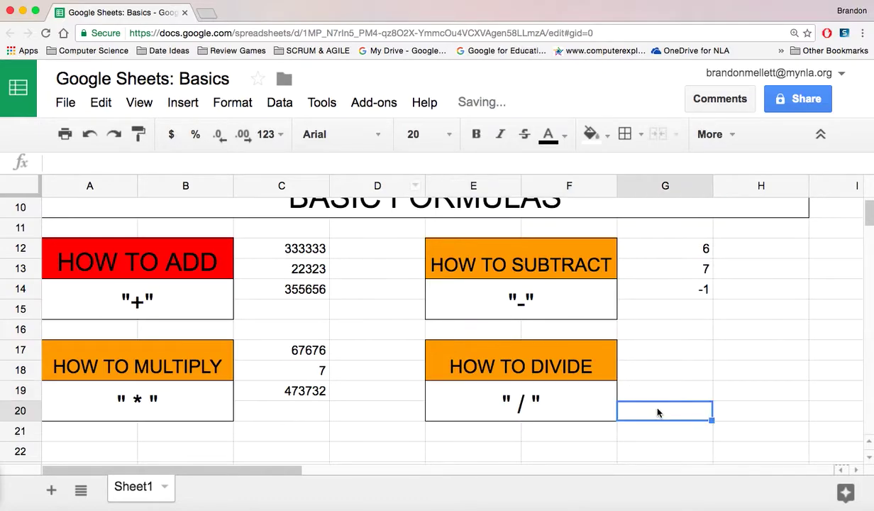
# Step: Enter the division example numbers 8 in cell G17 and 2 in cell G18
pyautogui.click(650, 350)
pyautogui.write('8')
pyautogui.press('Return')
pyautogui.write('2')
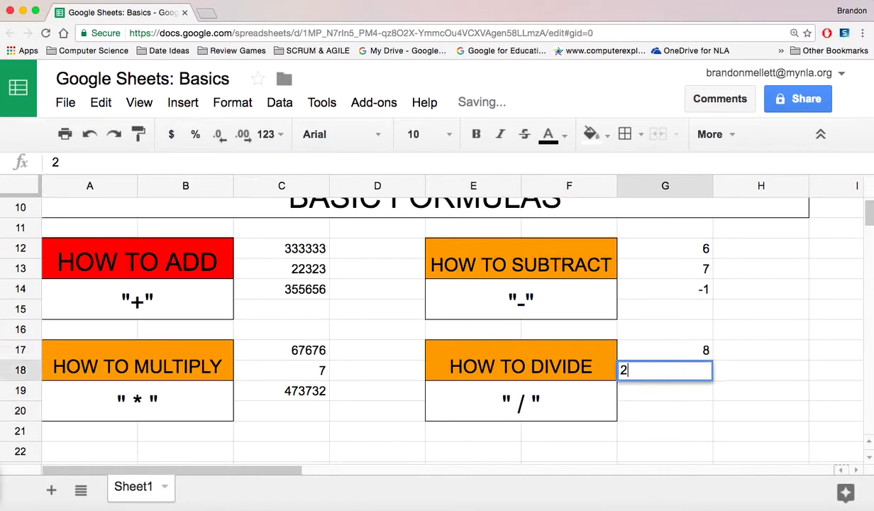
pyautogui.press('Return')
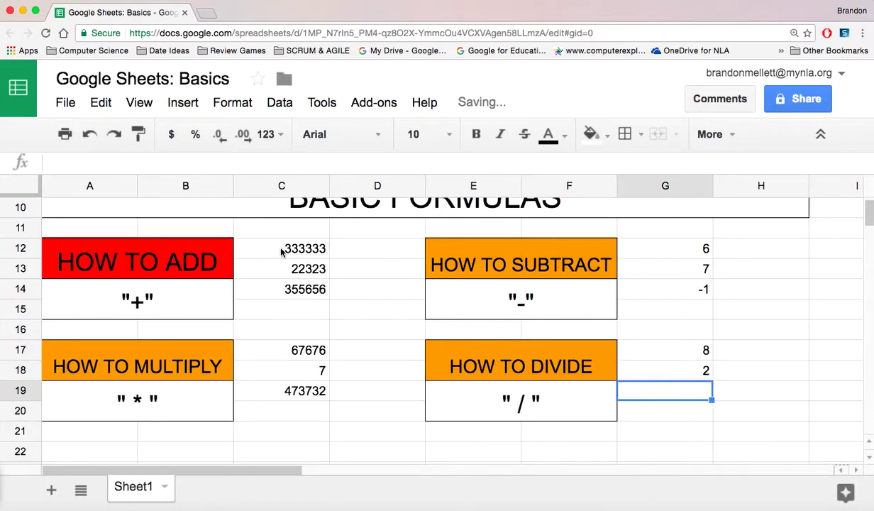
# Step: Enter a formula in cell G19 that divides G17 by G18 (=G17/G18)
pyautogui.write('=')
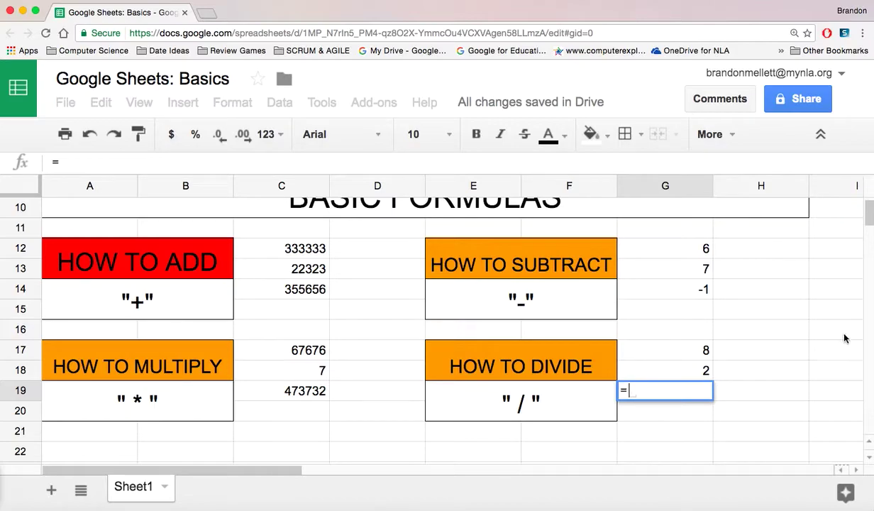
pyautogui.click(684, 350)
pyautogui.write('/')
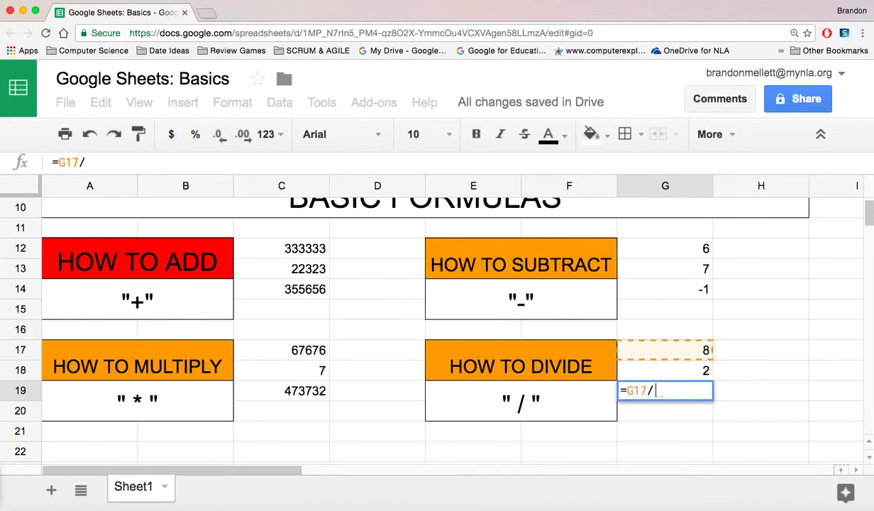
pyautogui.click(664, 369)
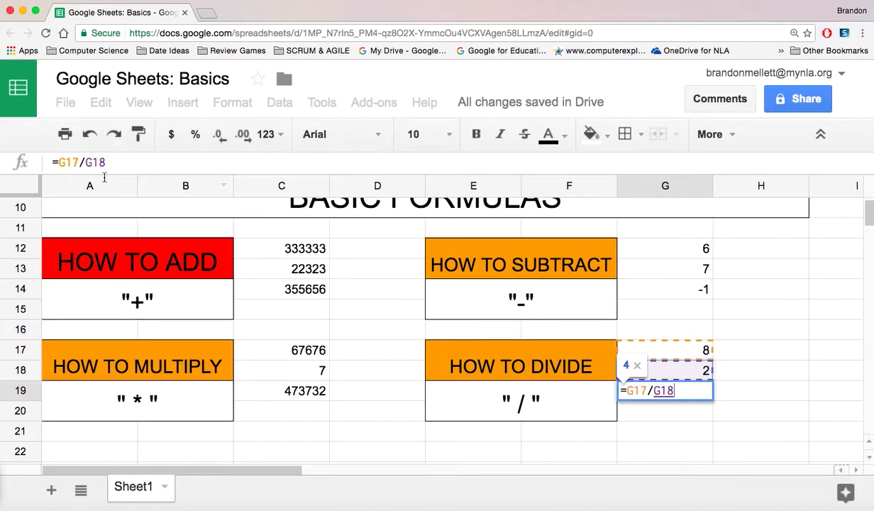
pyautogui.press('Return')
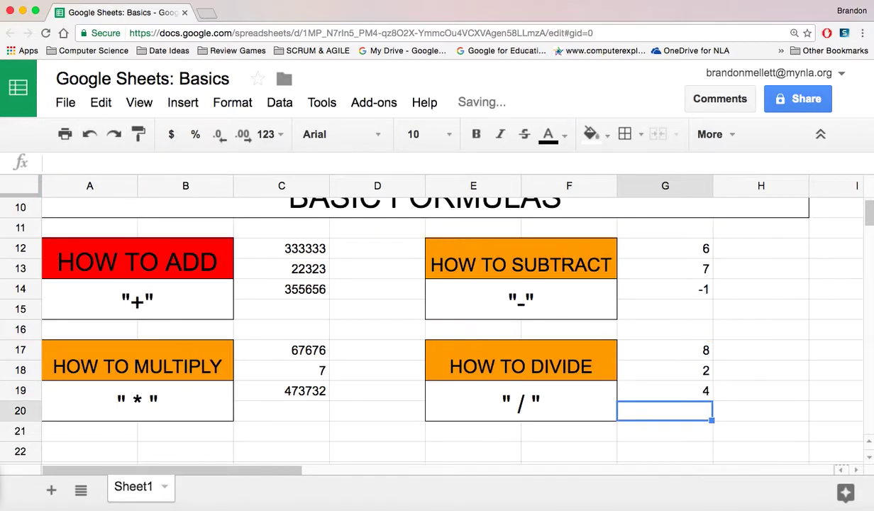
# Step: Test the division formula by setting cell G17 to 6, 5, 3 and 1 in turn
pyautogui.click(665, 369)
pyautogui.click(665, 350)
pyautogui.write('6')
pyautogui.press('Return')
pyautogui.click(664, 349)
pyautogui.write('5')
pyautogui.press('Return')
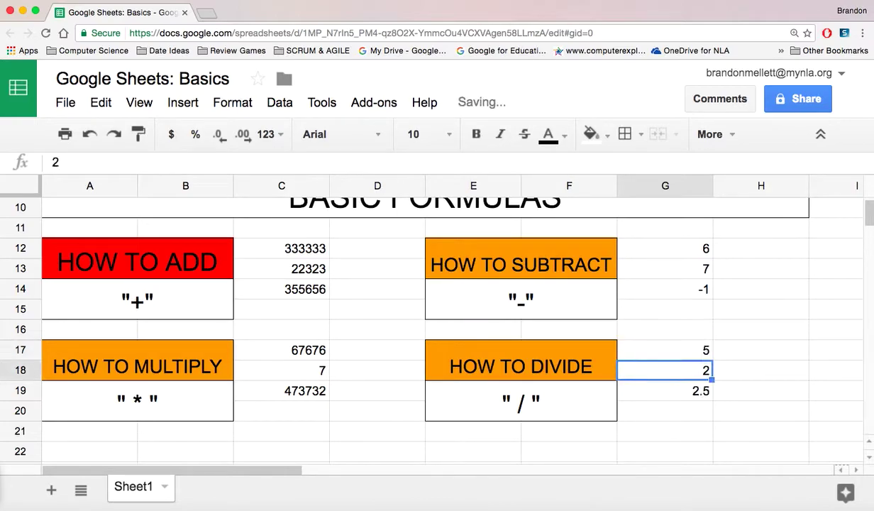
pyautogui.click(665, 350)
pyautogui.write('3')
pyautogui.press('Return')
pyautogui.click(665, 349)
pyautogui.write('1')
pyautogui.press('Return')
# Step: Set the first division number in cell G17 to 345 and select the quotient cell G19
pyautogui.click(664, 350)
pyautogui.write('345')
pyautogui.press('Return')
pyautogui.press('Up')
pyautogui.press('Up')
pyautogui.press('Down')
pyautogui.press('Down')
pyautogui.press('Down')
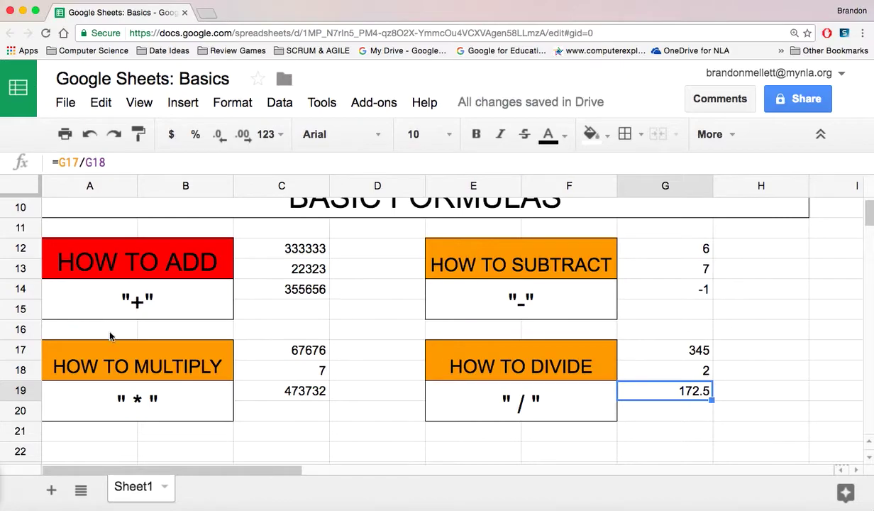
# Step: Fill the HOW TO MULTIPLY heading with yellow and the HOW TO DIVIDE heading with bright green
pyautogui.click(181, 346)
pyautogui.click(607, 135)
pyautogui.click(657, 219)
pyautogui.click(531, 359)
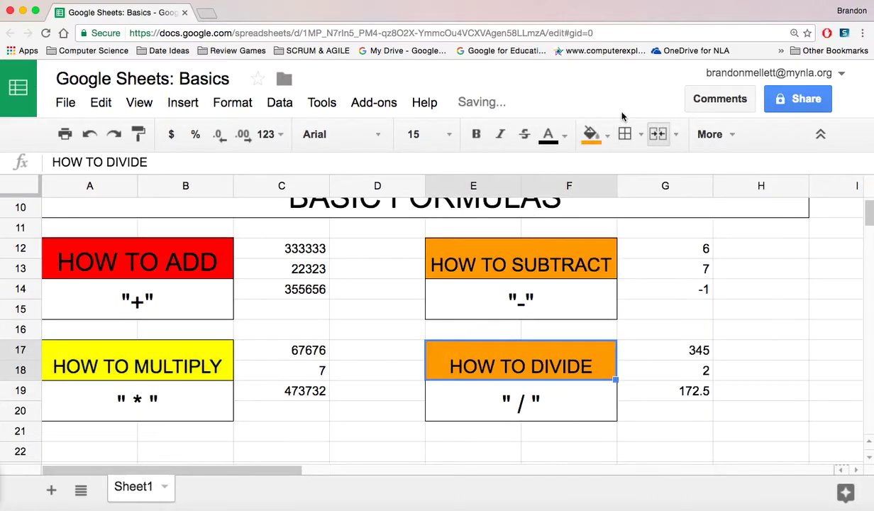
pyautogui.click(592, 135)
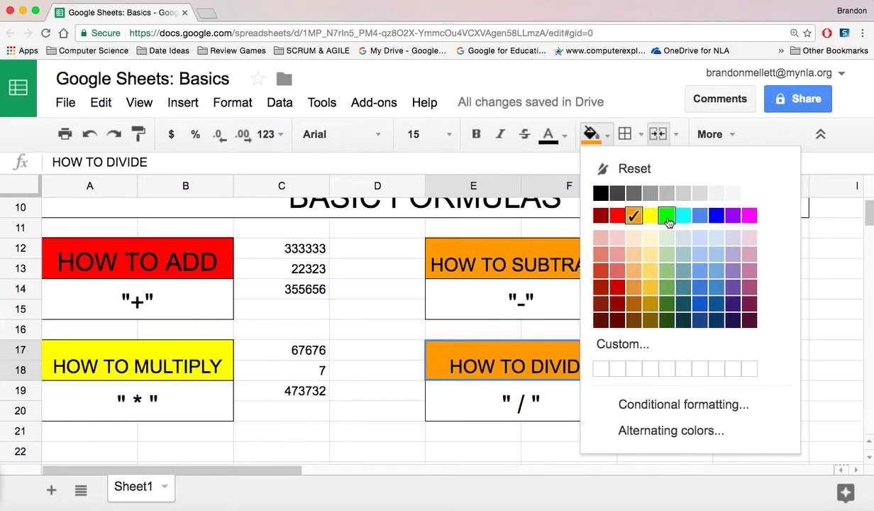
pyautogui.click(667, 215)
pyautogui.click(727, 410)
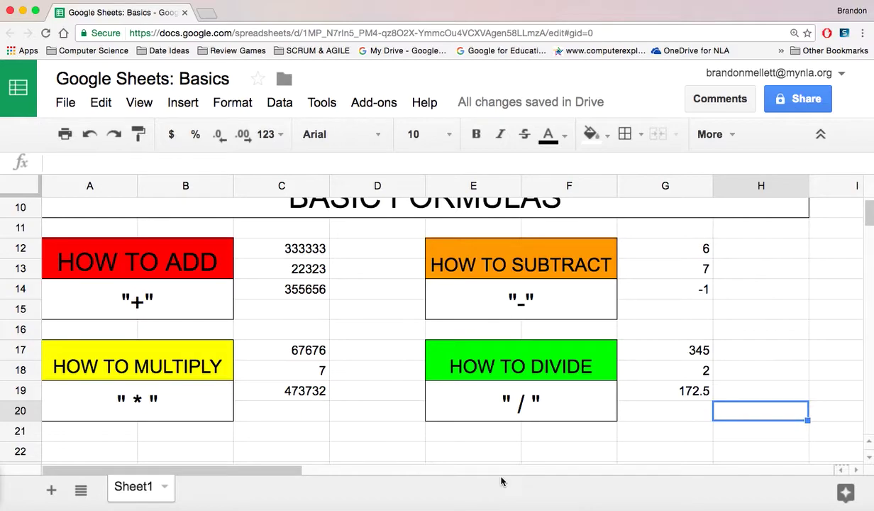
# Step: Copy the yellow HOW TO MULTIPLY block with its symbol cell and paste it at cell A22
pyautogui.click(406, 403)
pyautogui.scroll(-3, 406, 403)
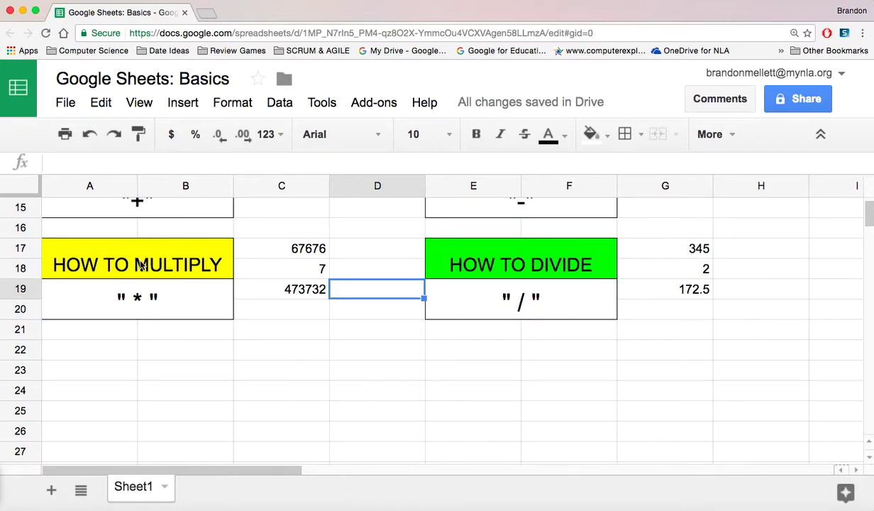
pyautogui.moveTo(150, 263); pyautogui.dragTo(170, 298)
pyautogui.press('super+c')
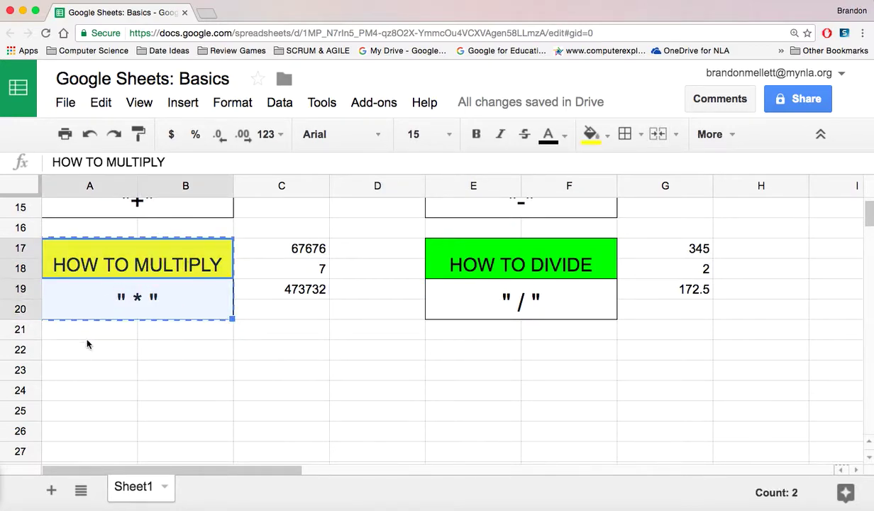
pyautogui.click(81, 355)
pyautogui.press('super+v')
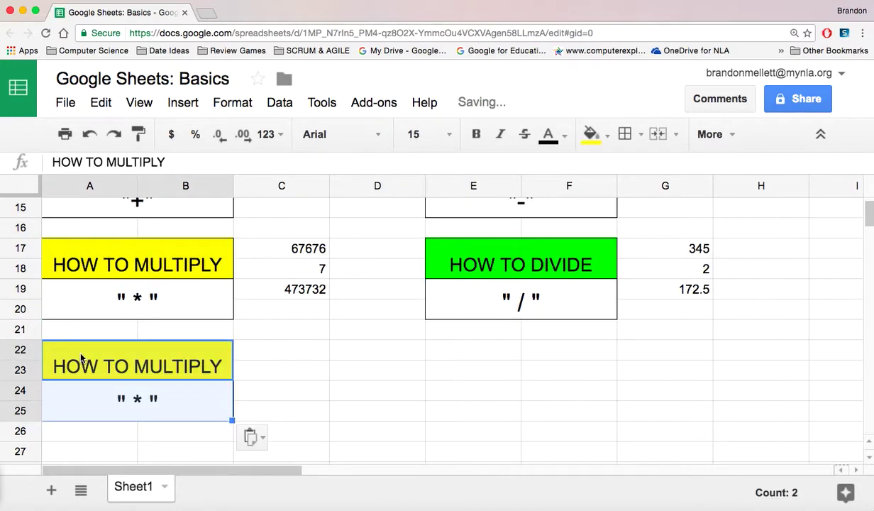
# Step: Change the heading of the pasted block in A22 to OTHER
pyautogui.click(127, 363)
pyautogui.write('OTHER')
pyautogui.click(334, 422)
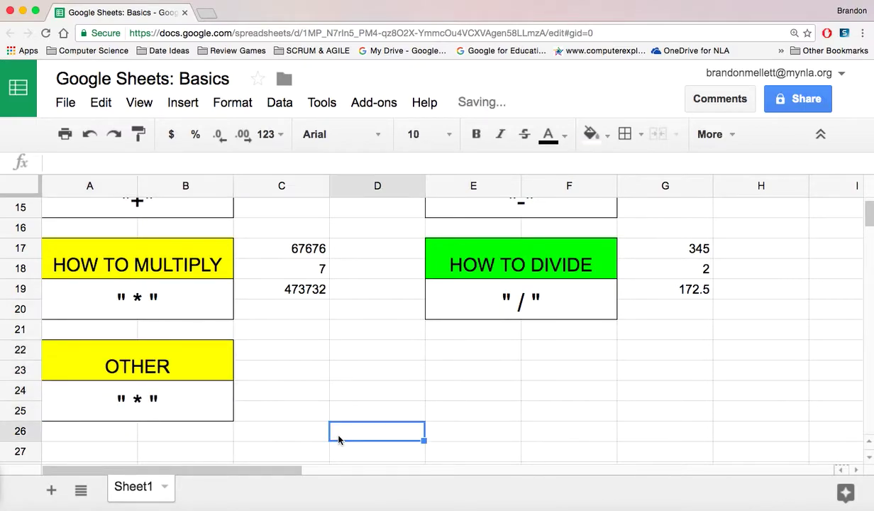
# Step: Clear the symbol cell under OTHER and remove its merging and borders by pasting the blank cells E24:F25 over it
pyautogui.click(189, 389)
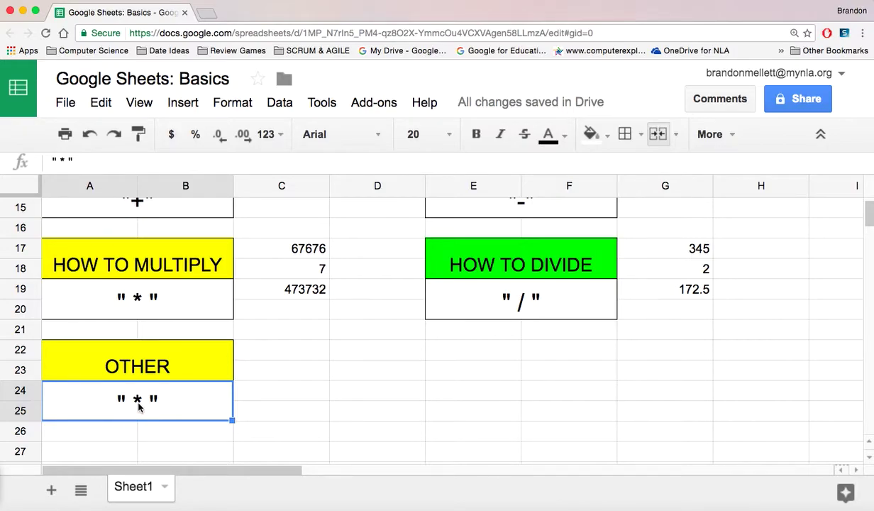
pyautogui.press('Delete')
pyautogui.moveTo(483, 390); pyautogui.dragTo(567, 416)
pyautogui.hotkey('ctrl', 'c')
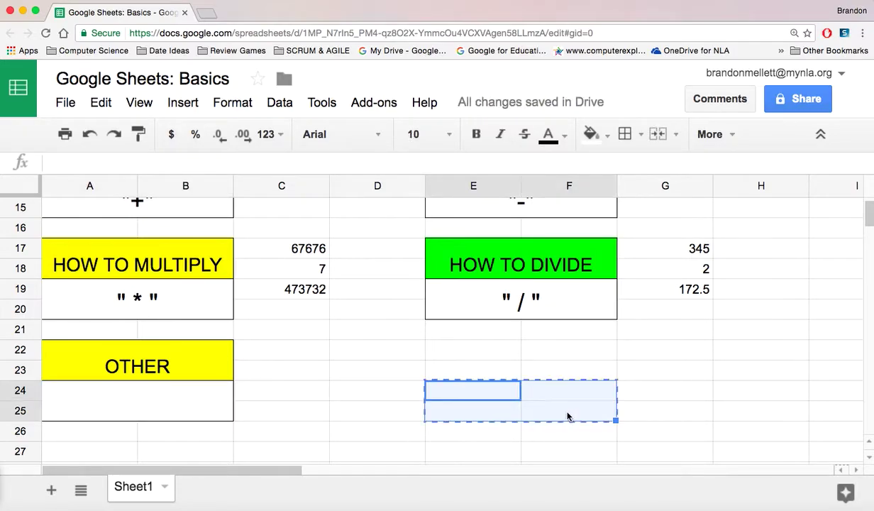
pyautogui.click(88, 399)
pyautogui.hotkey('ctrl', 'v')
pyautogui.click(298, 410)
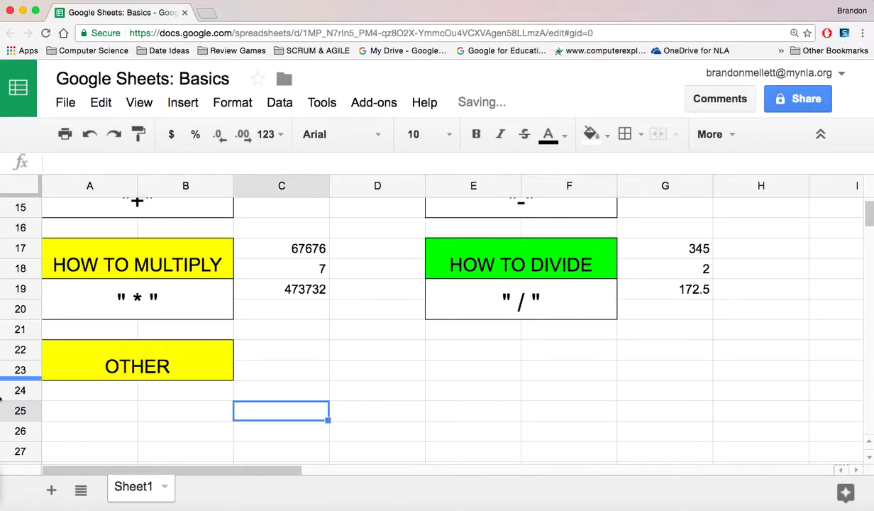
# Step: Fill the OTHER heading with cyan
pyautogui.click(201, 355)
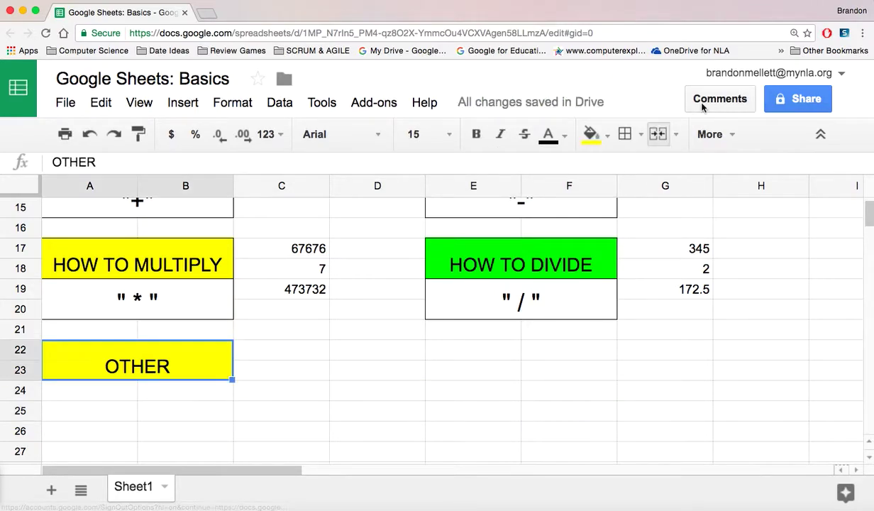
pyautogui.click(589, 134)
pyautogui.click(682, 215)
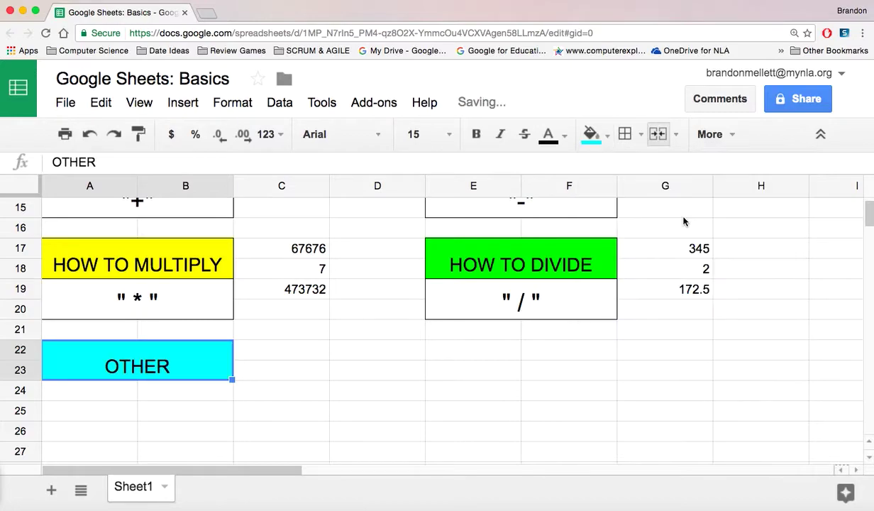
pyautogui.click(358, 377)
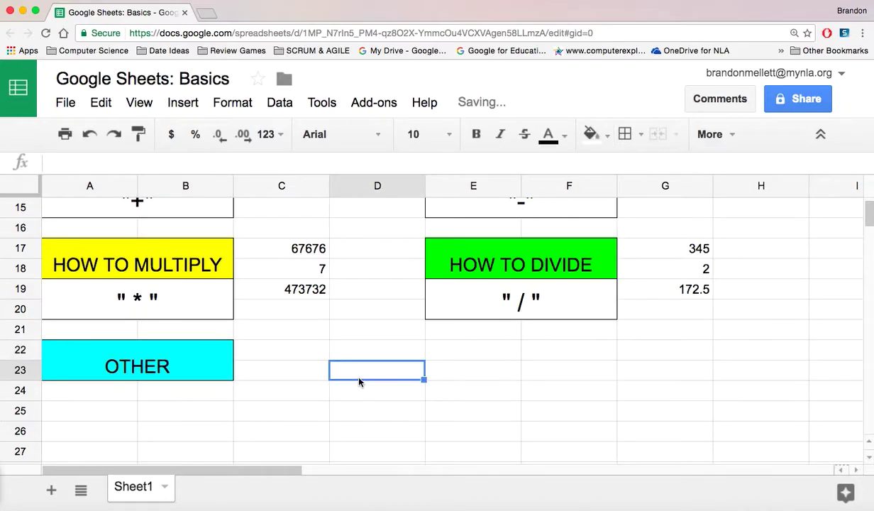
# Step: Enter the labels Currency in cell A24 and Percentage in cell A25 under OTHER
pyautogui.click(107, 396)
pyautogui.write('CU')
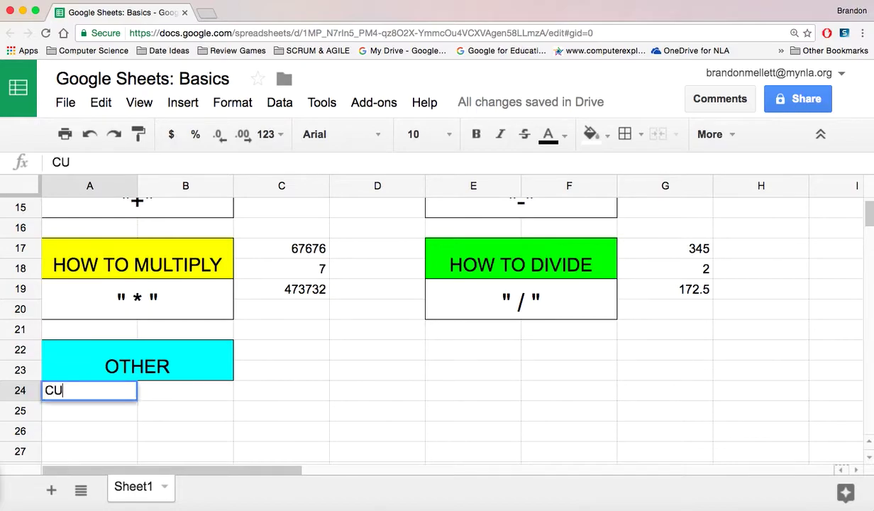
pyautogui.press('BackSpace')
pyautogui.write('urrency')
pyautogui.press('Return')
pyautogui.write('Per')
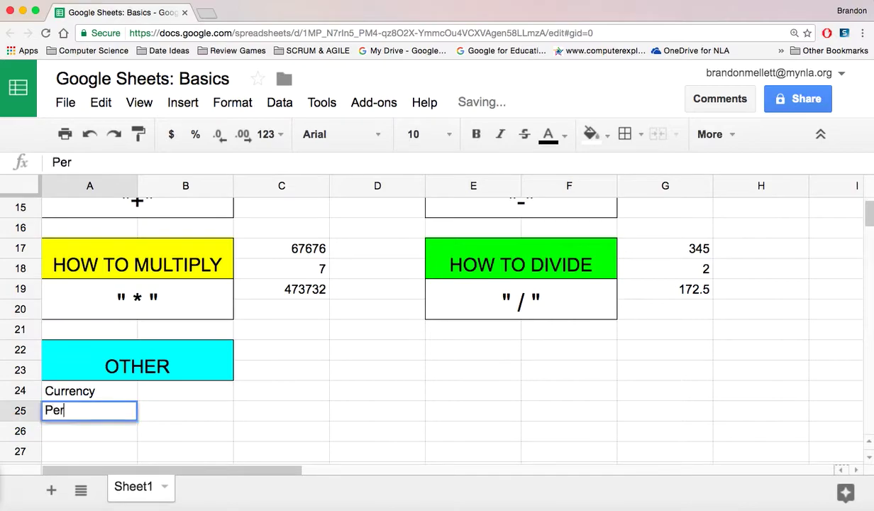
pyautogui.write('centage')
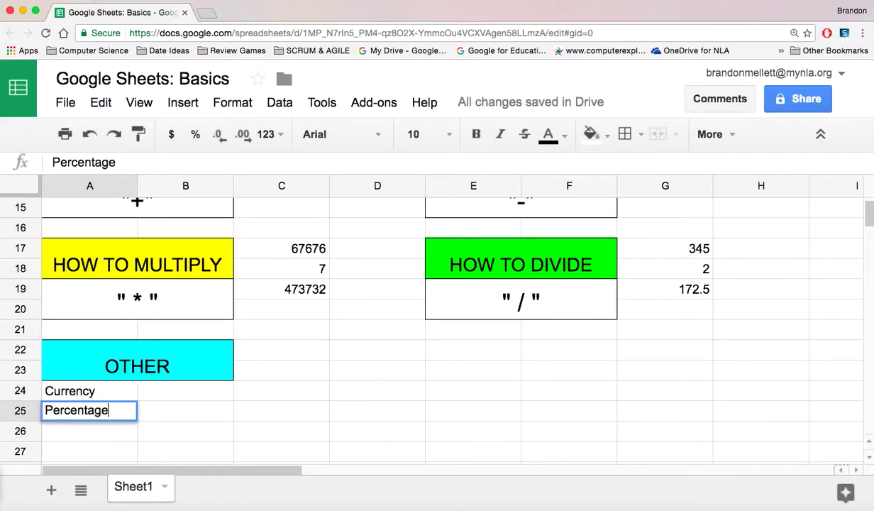
pyautogui.press('Return')
# Step: Enter 6 in cell B24 beside the Currency label and format it as currency
pyautogui.click(185, 430)
pyautogui.press('Up')
pyautogui.press('Up')
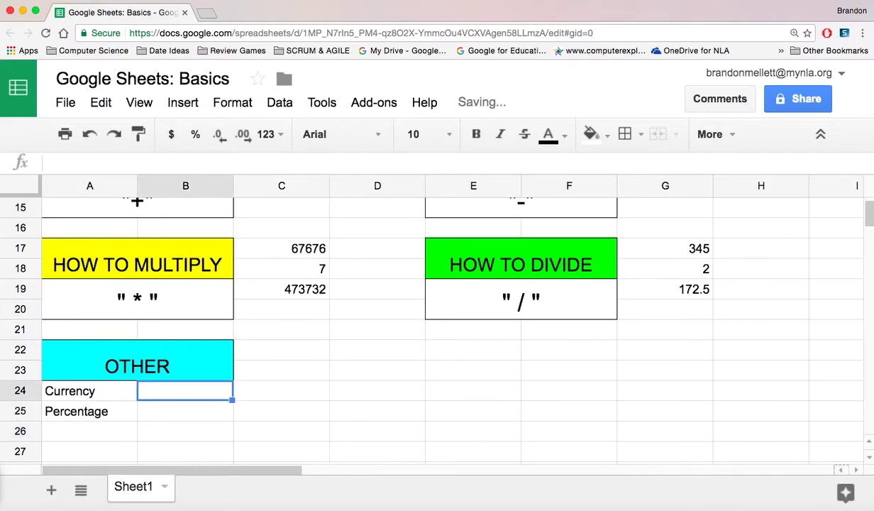
pyautogui.write('6')
pyautogui.press('Return')
pyautogui.press('Up')
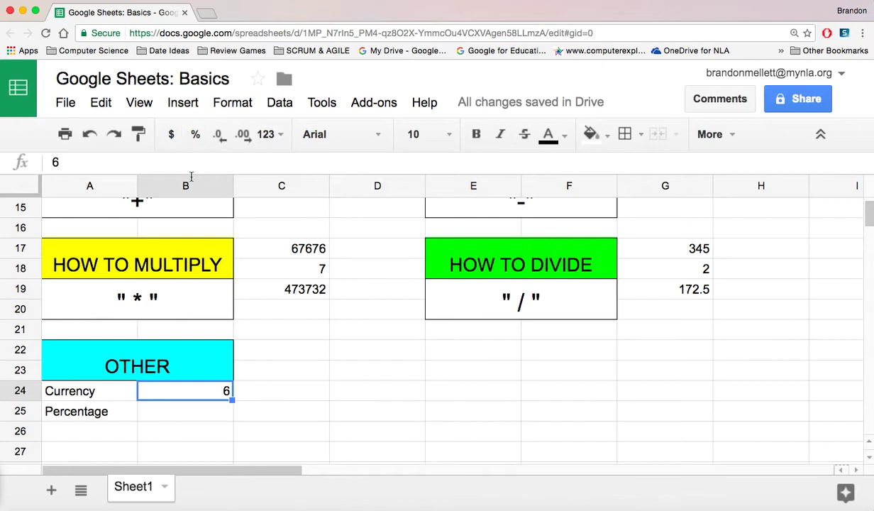
pyautogui.click(170, 135)
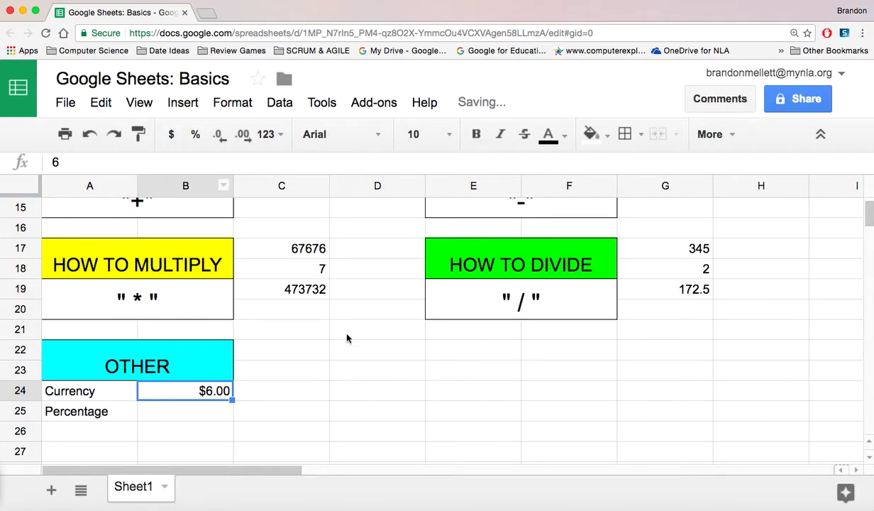
# Step: Enter 5 in cell B25 beside the Percentage label and format it as a percentage
pyautogui.click(216, 411)
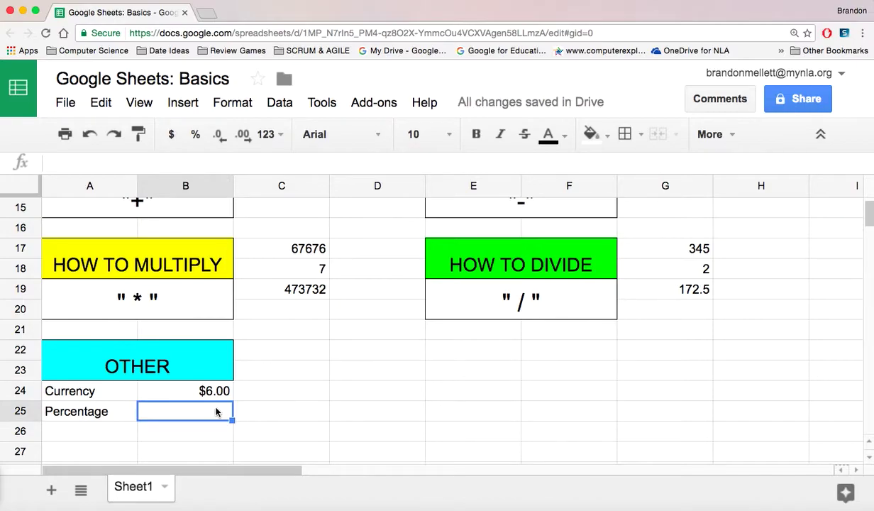
pyautogui.write('5')
pyautogui.click(357, 390)
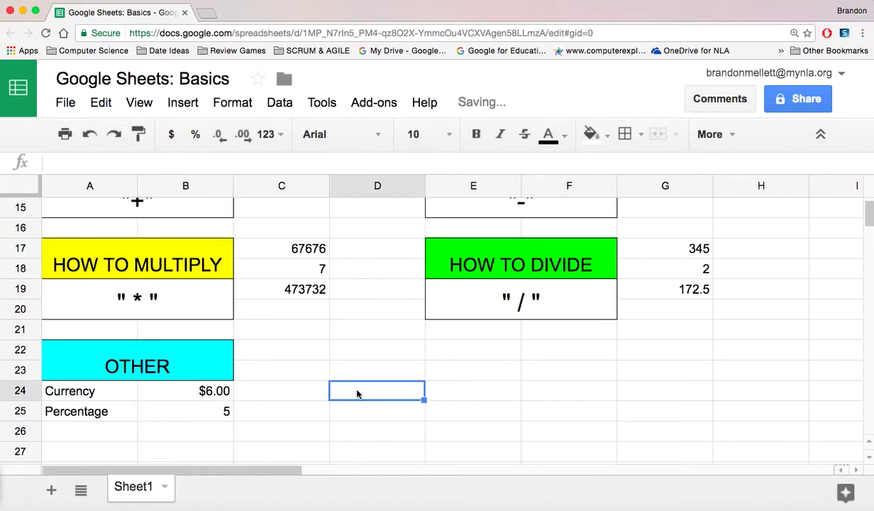
pyautogui.click(196, 416)
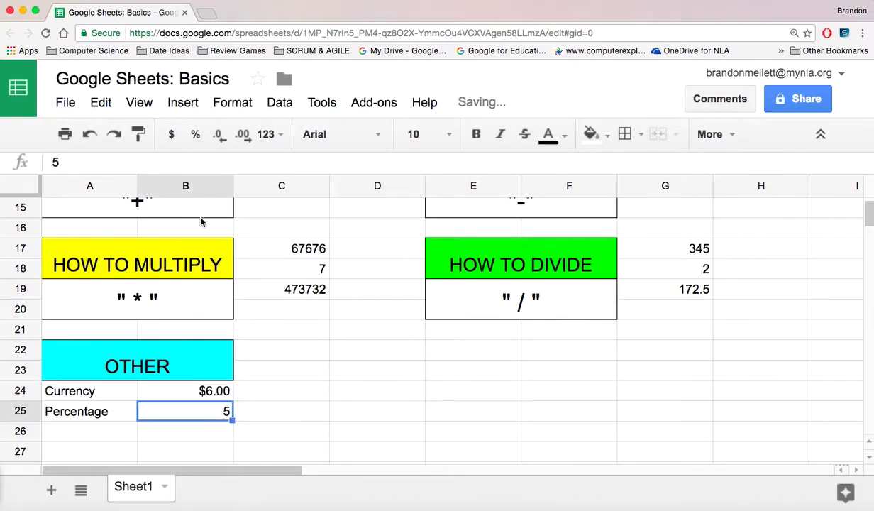
pyautogui.click(198, 137)
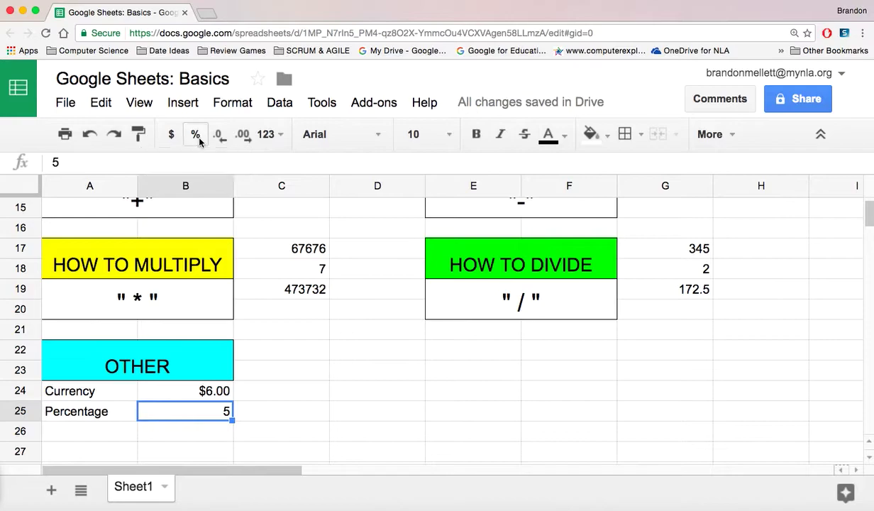
pyautogui.click(283, 411)
pyautogui.press('Down')
# Step: Re-enter 5 in the percentage-formatted cell B25
pyautogui.click(185, 411)
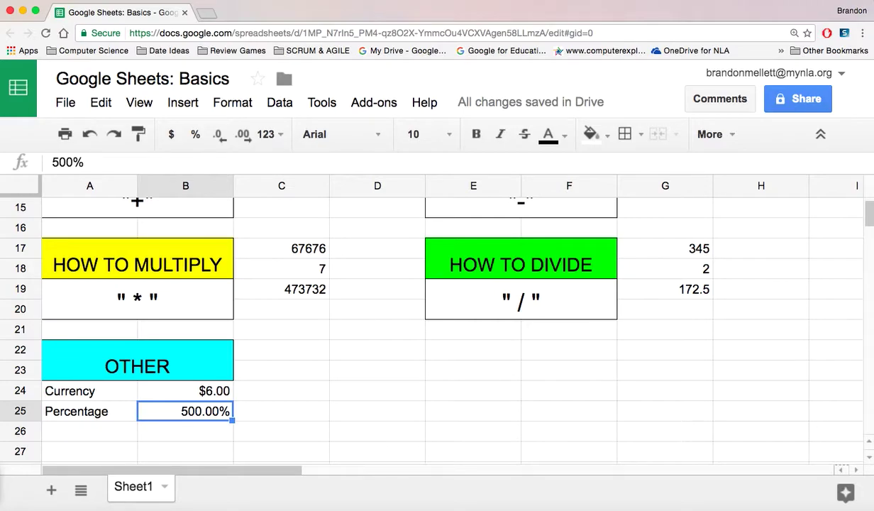
pyautogui.write('5')
pyautogui.press('Return')
pyautogui.click(185, 410)
pyautogui.press('Right')
pyautogui.press('Right')
pyautogui.press('Right')
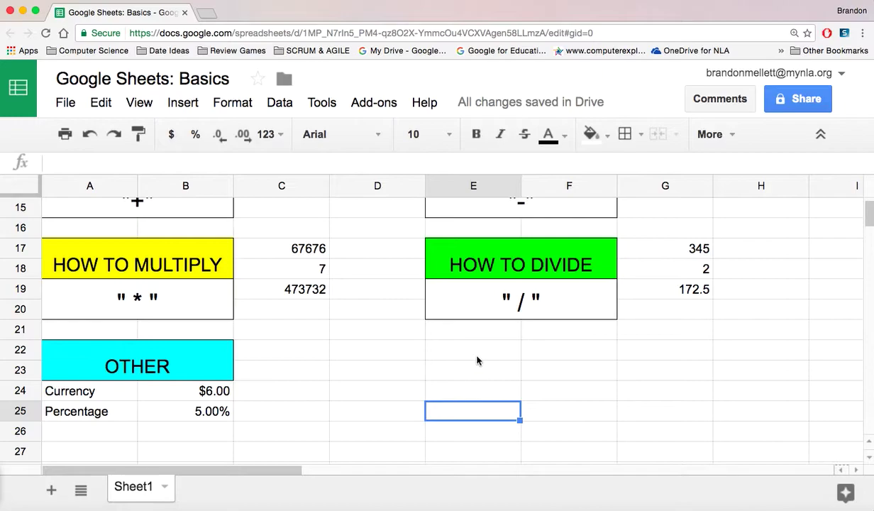
# Step: Copy the HOW TO DIVIDE heading with its symbol cell and paste the block starting at cell E22
pyautogui.moveTo(466, 264); pyautogui.dragTo(494, 307)
pyautogui.hotkey('ctrl', 'c')
pyautogui.click(448, 355)
pyautogui.hotkey('ctrl', 'v')
# Step: Retitle the pasted block's heading as How to find Total Sum
pyautogui.click(533, 361)
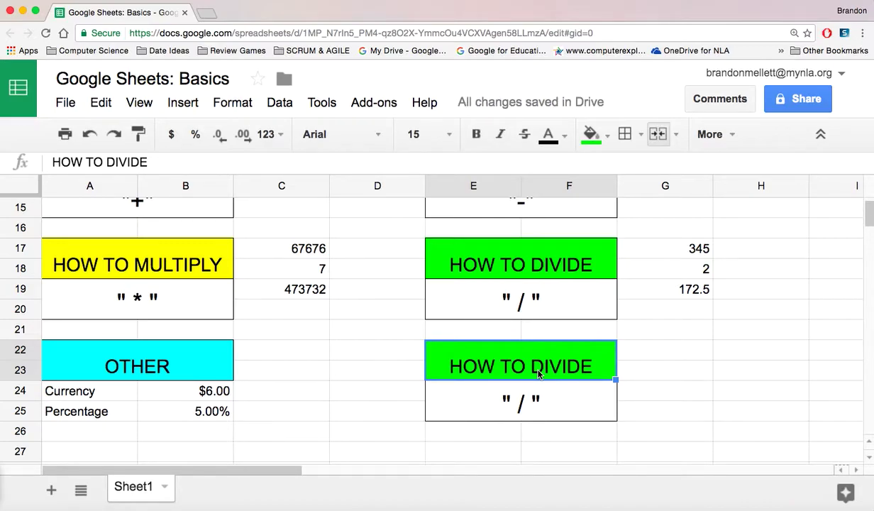
pyautogui.write('How to find')
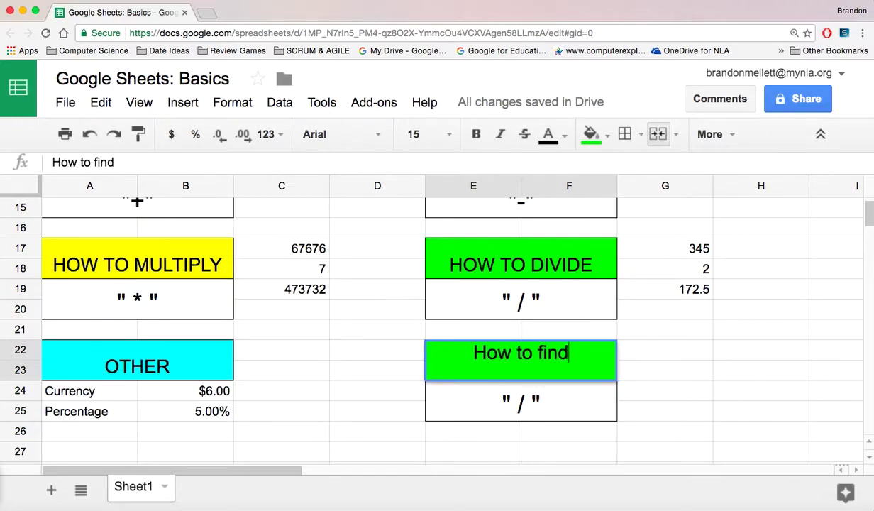
pyautogui.write(' Total Sum')
pyautogui.click(664, 409)
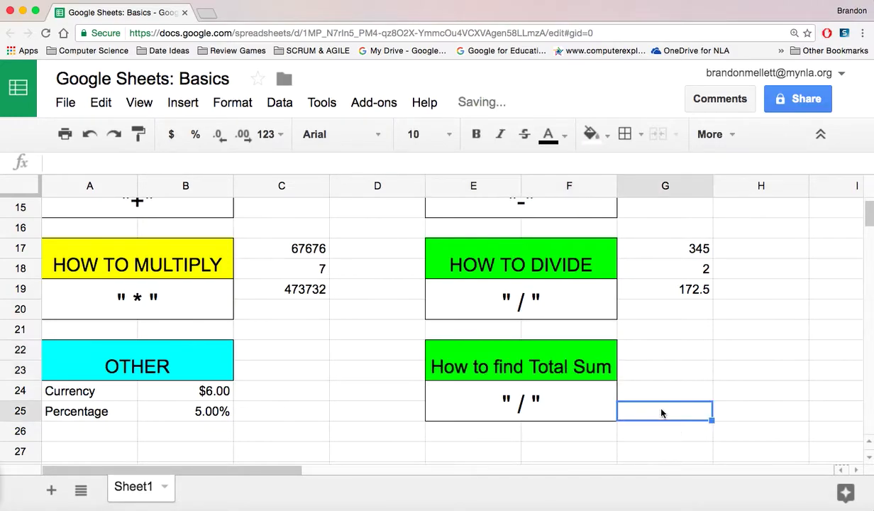
# Step: Fill the How to find Total Sum heading with cornflower blue and replace the symbol below it with sum
pyautogui.click(573, 365)
pyautogui.click(598, 144)
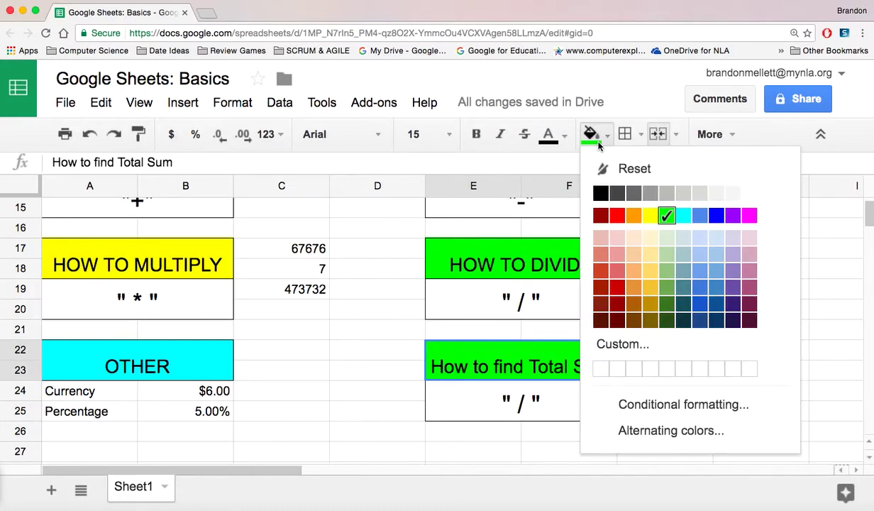
pyautogui.click(699, 215)
pyautogui.click(681, 366)
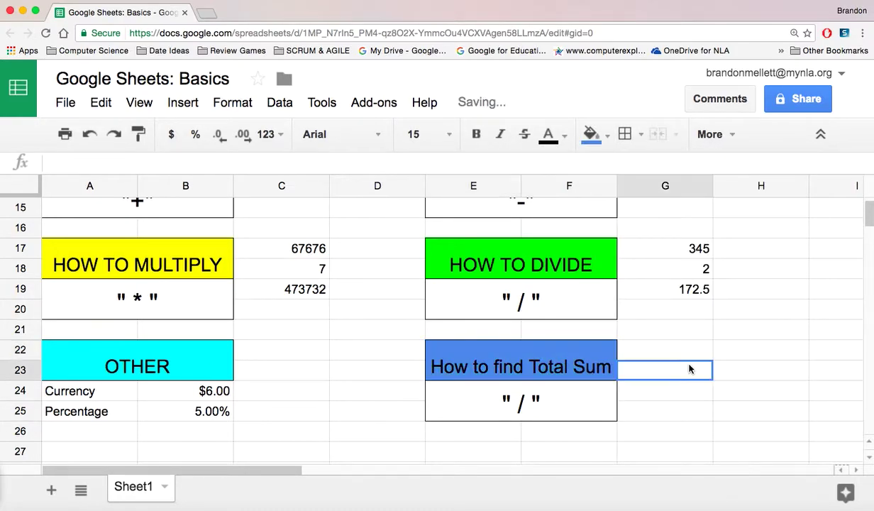
pyautogui.click(521, 417)
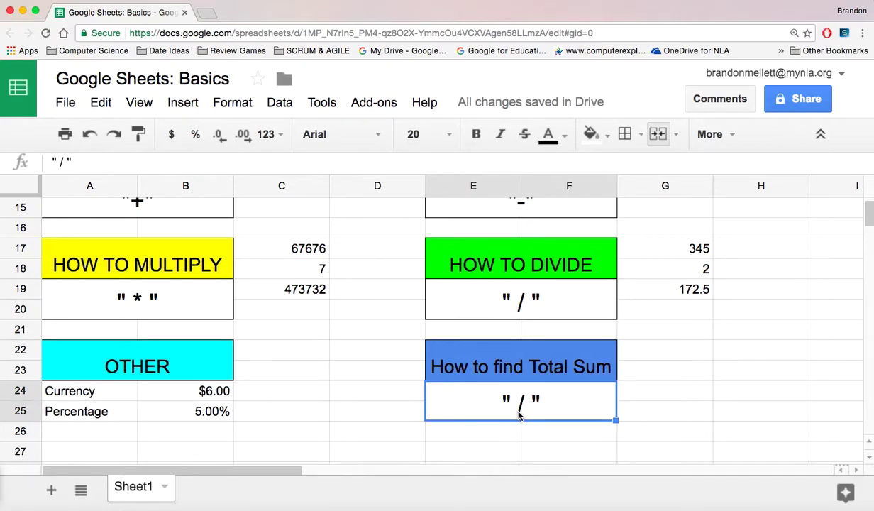
pyautogui.write('sum')
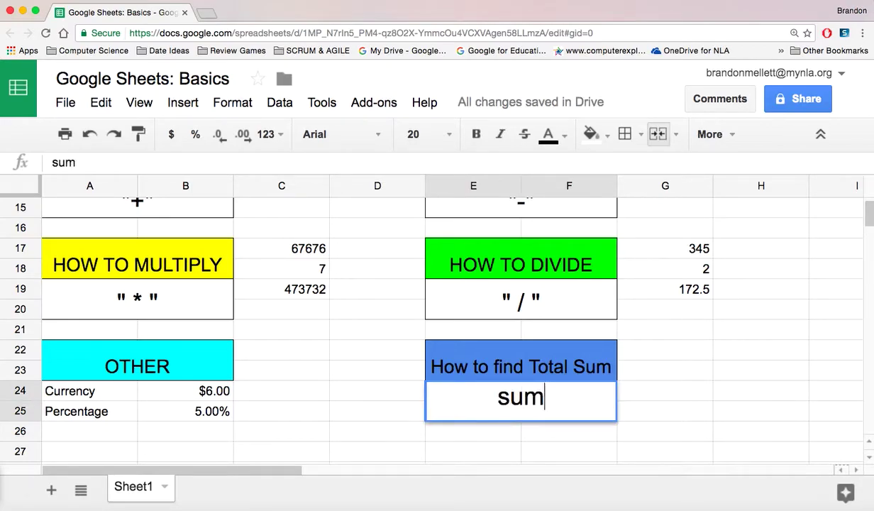
pyautogui.click(728, 434)
# Step: Enter the sample numbers 8, 7 and 5 in cells G22 to G24 beside the Total Sum block
pyautogui.click(658, 353)
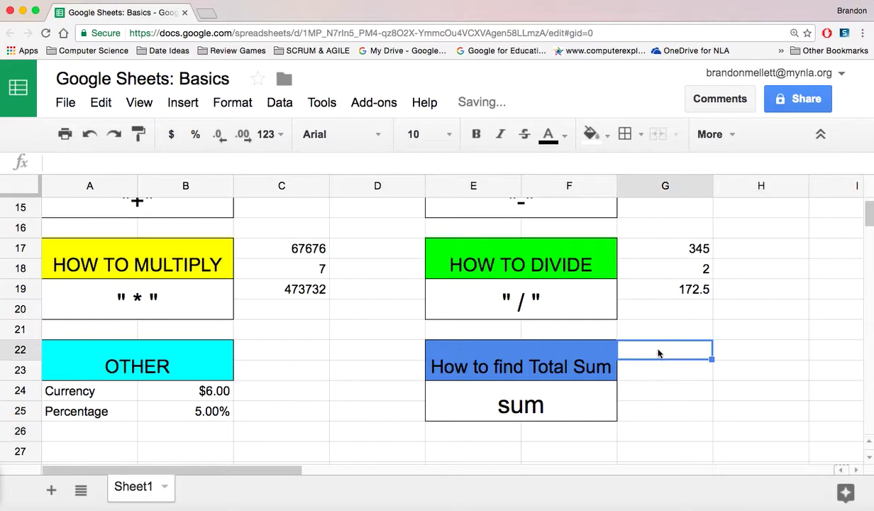
pyautogui.write('8')
pyautogui.press('Return')
pyautogui.write('7')
pyautogui.press('Return')
pyautogui.write('5')
pyautogui.press('Return')
pyautogui.click(664, 390)
# Step: Enter the formula =G22+G23+G24 in cell G25 to add the three numbers individually
pyautogui.click(665, 411)
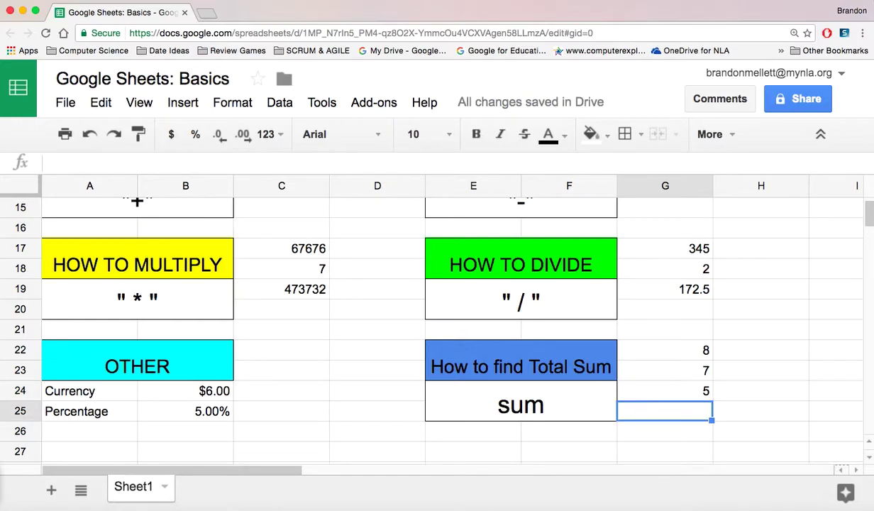
pyautogui.write('=')
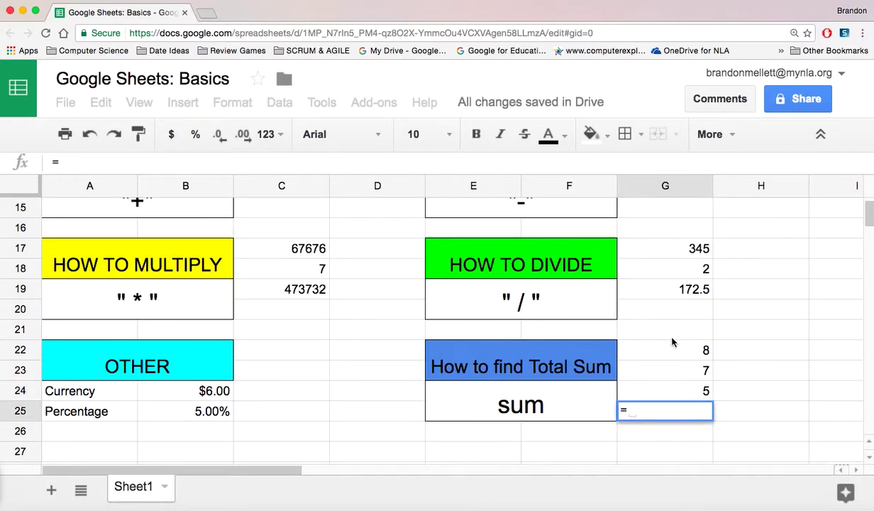
pyautogui.click(653, 351)
pyautogui.write('+')
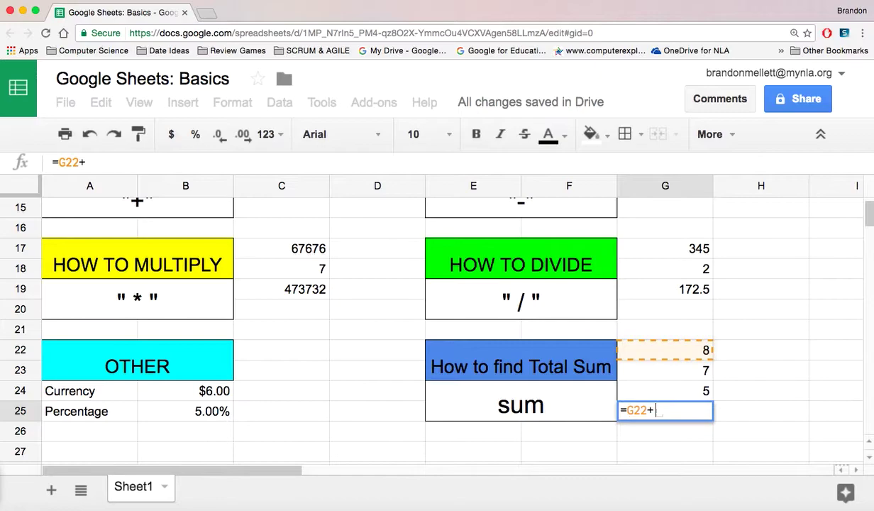
pyautogui.click(663, 368)
pyautogui.write('+')
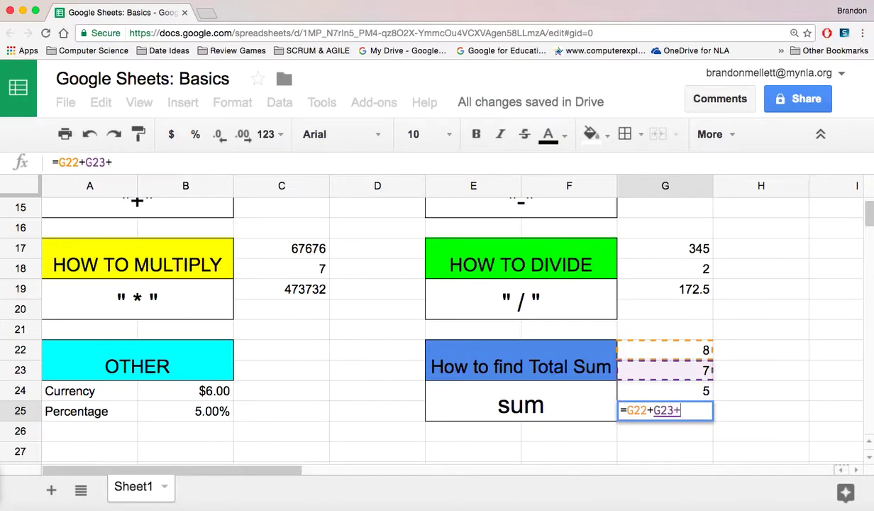
pyautogui.click(675, 393)
pyautogui.press('Return')
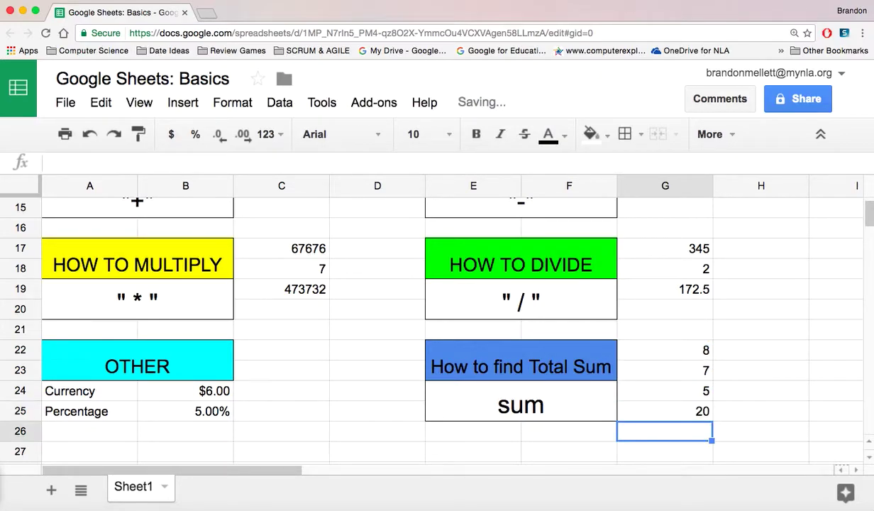
pyautogui.press('Up')
pyautogui.press('Up')
pyautogui.press('Up')
pyautogui.press('Up')
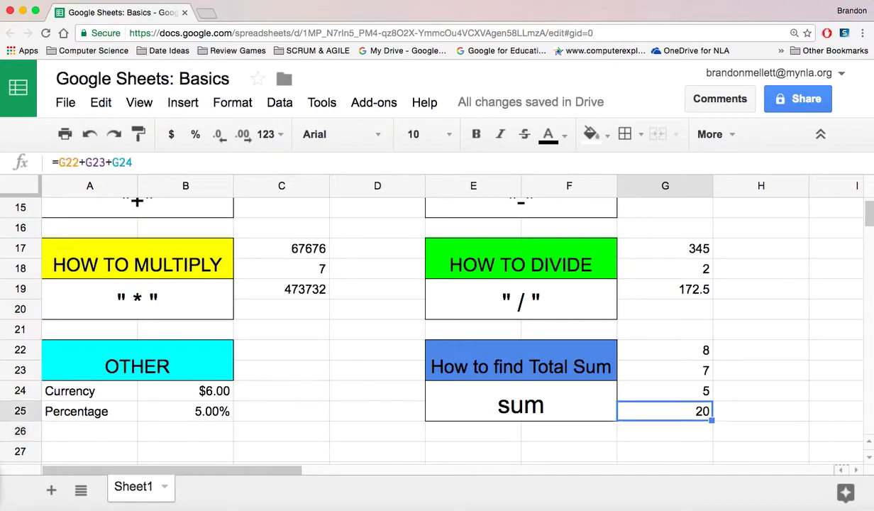
pyautogui.press('Down')
pyautogui.press('Down')
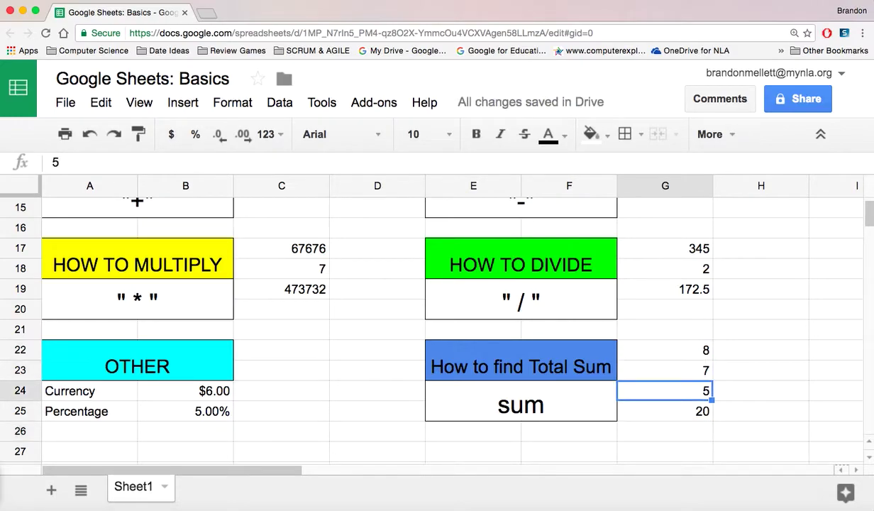
# Step: Replace the formula in cell G25 with the SUM function over the range G22:G24
pyautogui.press('Down')
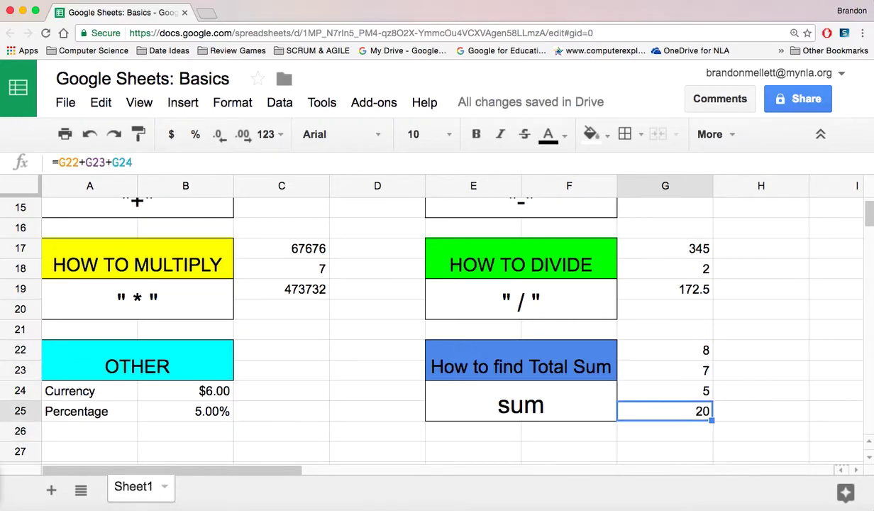
pyautogui.write('=')
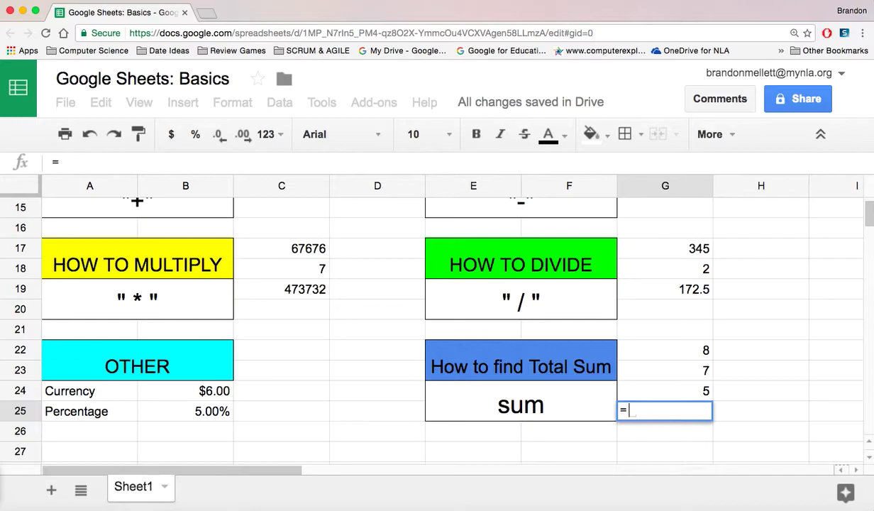
pyautogui.write('sum')
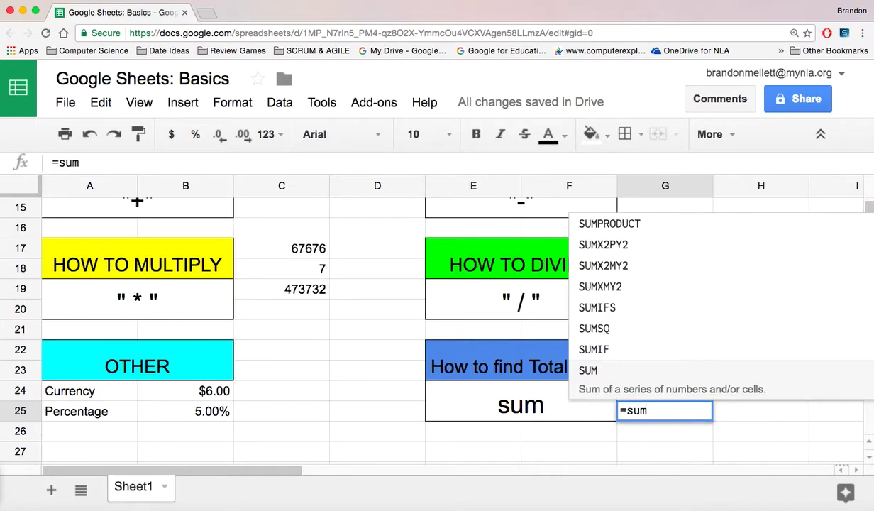
pyautogui.press('Tab')
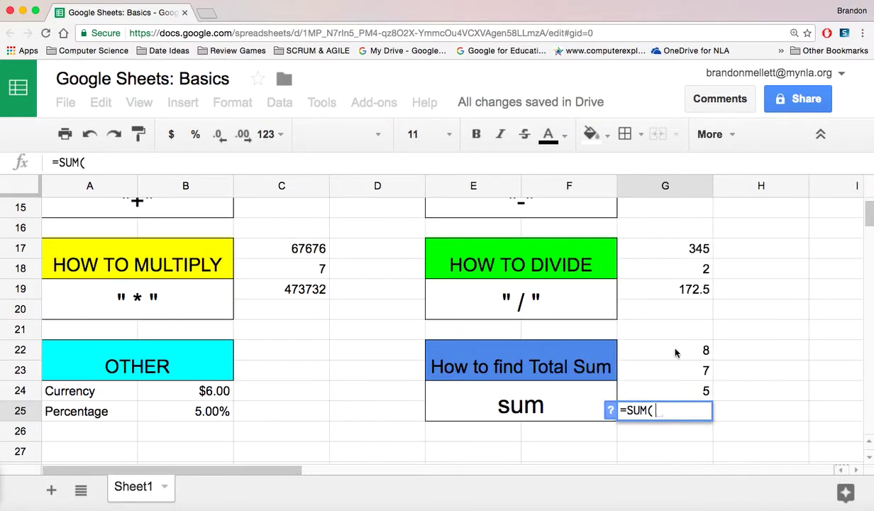
pyautogui.moveTo(674, 350); pyautogui.dragTo(681, 392)
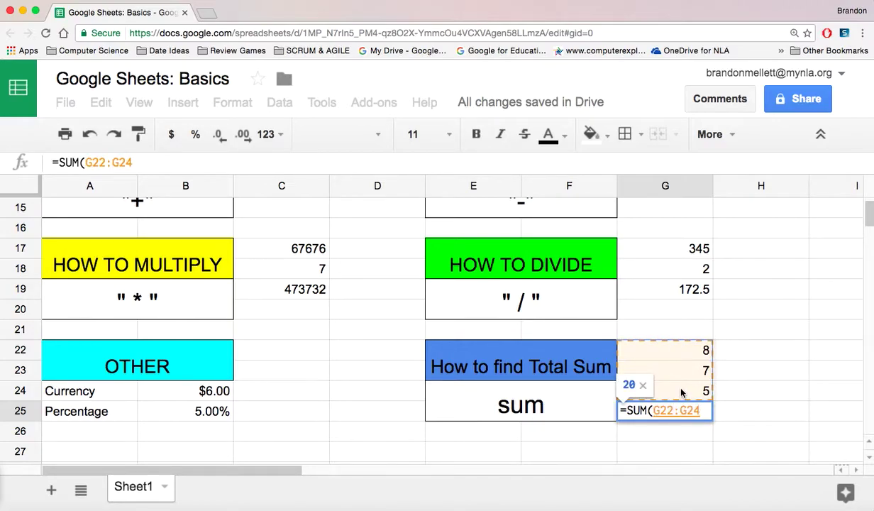
pyautogui.press('Return')
pyautogui.press('Up')
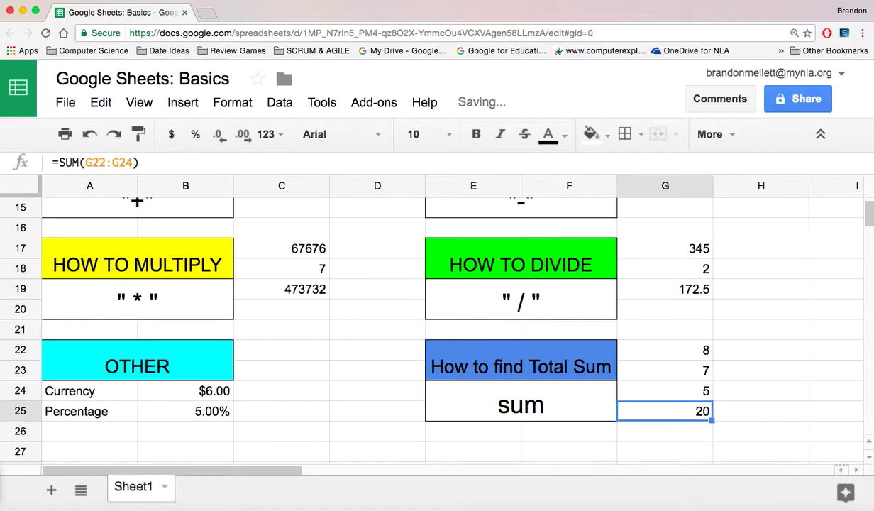
# Step: Change the numbers being summed to 456456 in G23, 343 in G24 and 678678 in G22
pyautogui.press('Up')
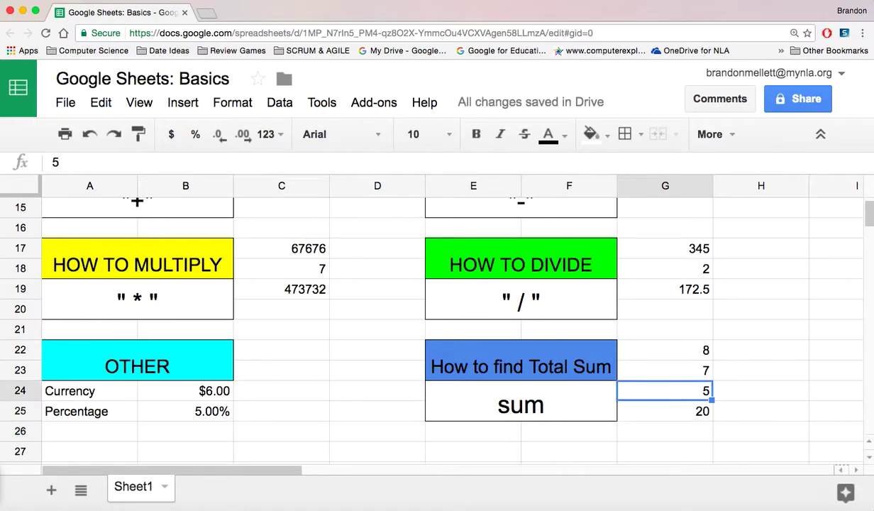
pyautogui.press('Up')
pyautogui.write('456456')
pyautogui.press('Return')
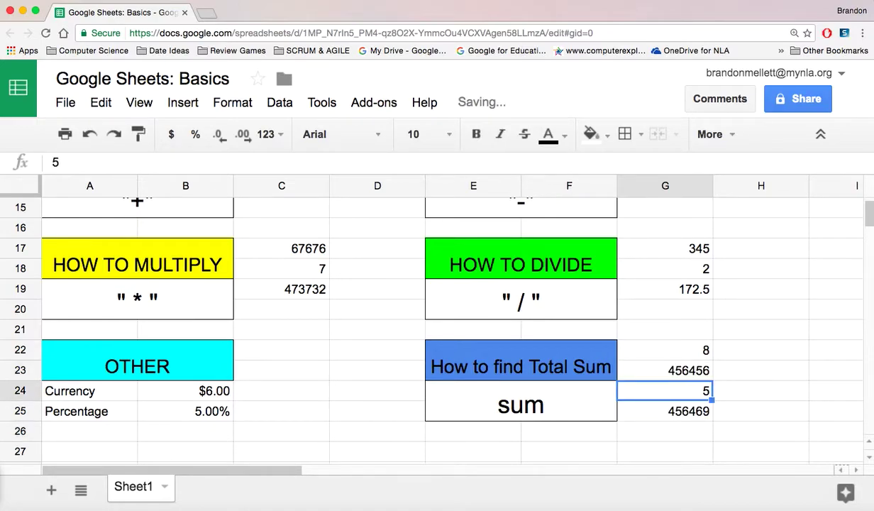
pyautogui.write('343')
pyautogui.press('Up')
pyautogui.press('Up')
pyautogui.write('678678')
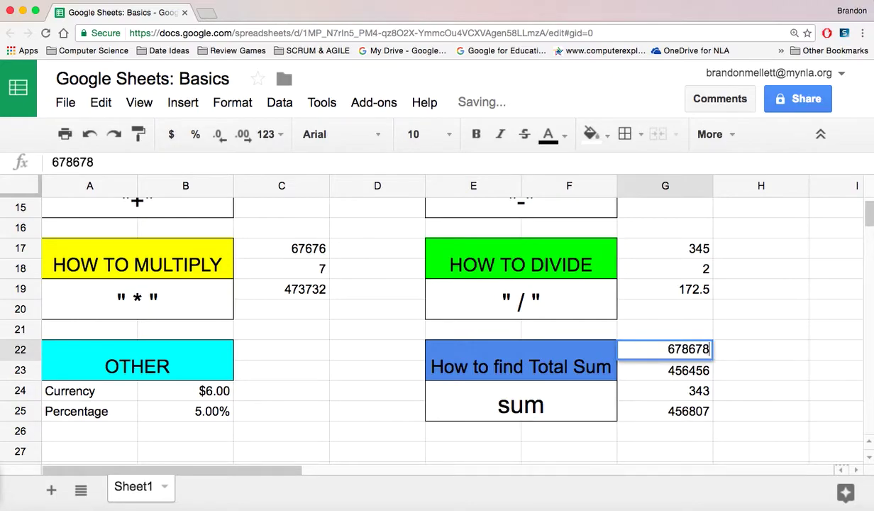
pyautogui.press('Return')
pyautogui.press('Down')
pyautogui.press('Down')
pyautogui.press('Up')
pyautogui.press('Up')
pyautogui.press('Up')
pyautogui.press('Down')
pyautogui.press('Down')
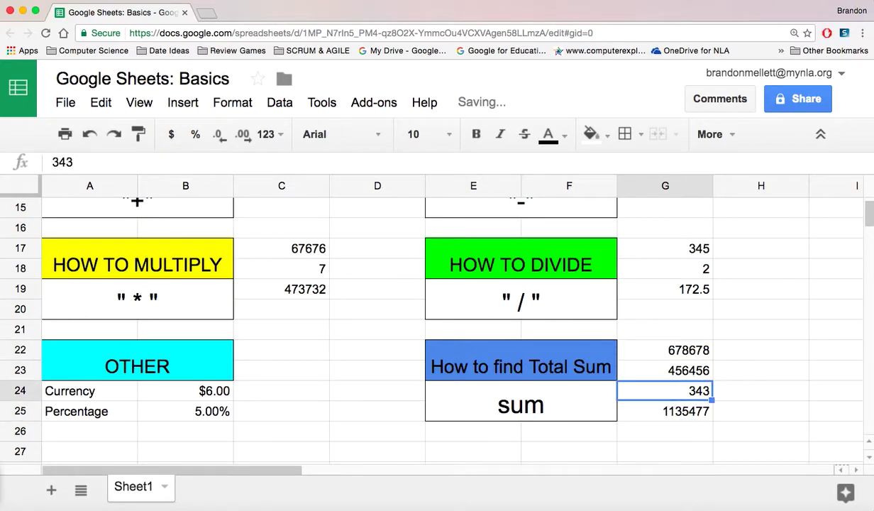
pyautogui.press('Down')
pyautogui.click(327, 410)
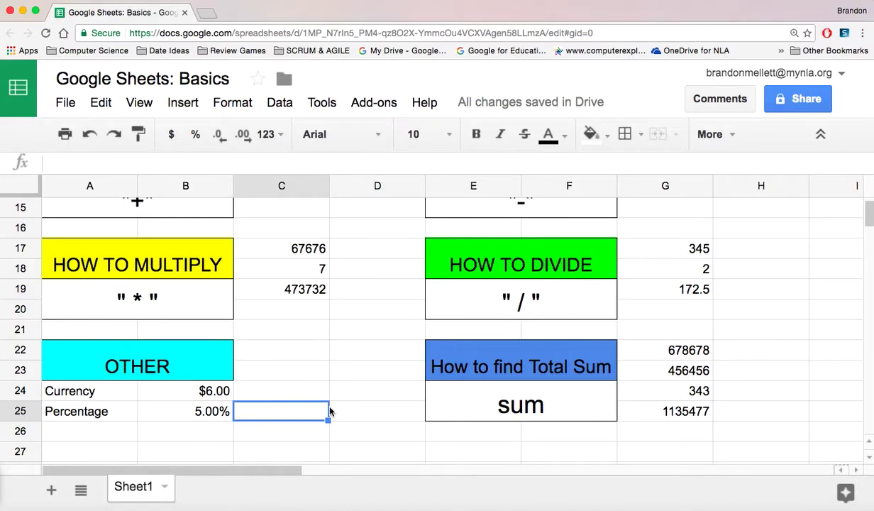
# Step: Copy the How to find Total Sum block and paste it starting at cell A27
pyautogui.scroll(-2, 329, 410)
pyautogui.moveTo(529, 282); pyautogui.dragTo(555, 348)
pyautogui.press('super+c')
pyautogui.click(83, 397)
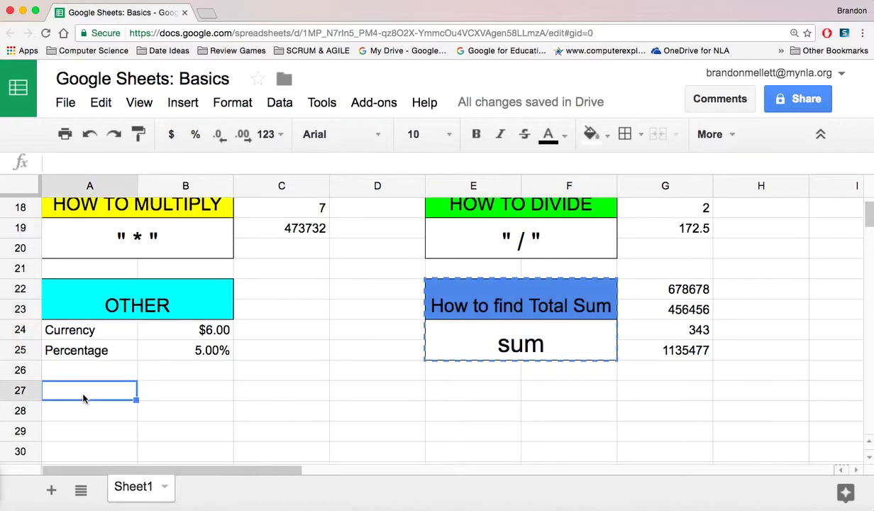
pyautogui.press('super+v')
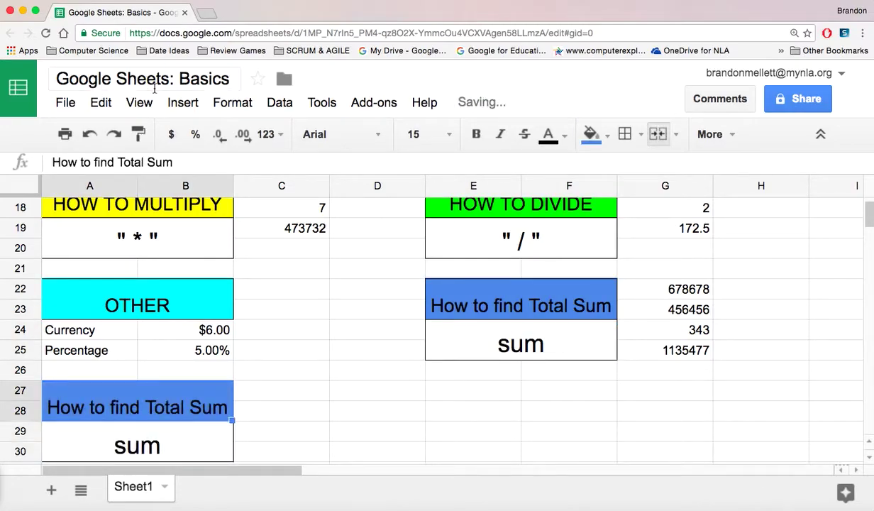
# Step: Change Total Sum to AVERAGE in the pasted heading so it reads How to find AVERAGE
pyautogui.moveTo(179, 163); pyautogui.dragTo(112, 163)
pyautogui.write('AVERAGE')
pyautogui.click(168, 428)
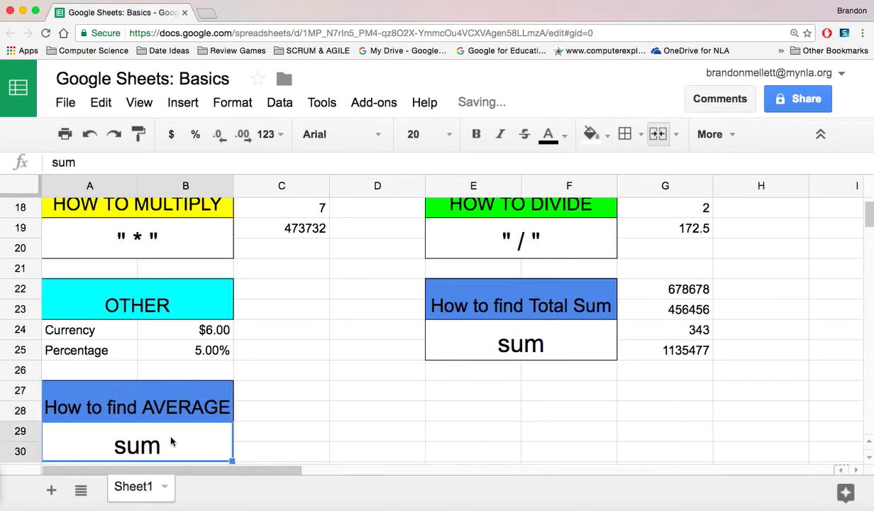
# Step: Replace the text sum in the cell below the How to find AVERAGE heading with average in lowercase
pyautogui.write('AVERAGE')
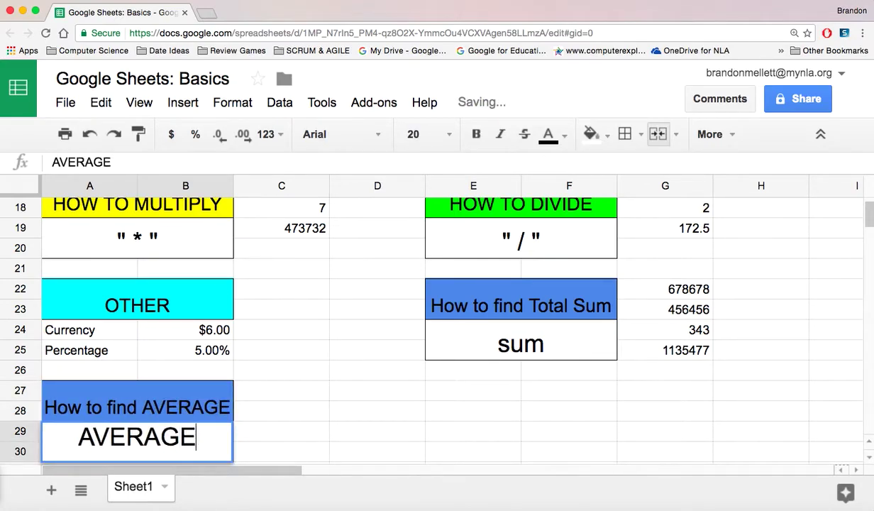
pyautogui.press('BackSpace')
pyautogui.press('BackSpace')
pyautogui.press('BackSpace')
pyautogui.press('BackSpace')
pyautogui.press('BackSpace')
pyautogui.press('BackSpace')
pyautogui.press('BackSpace')
pyautogui.write('average')
pyautogui.click(264, 429)
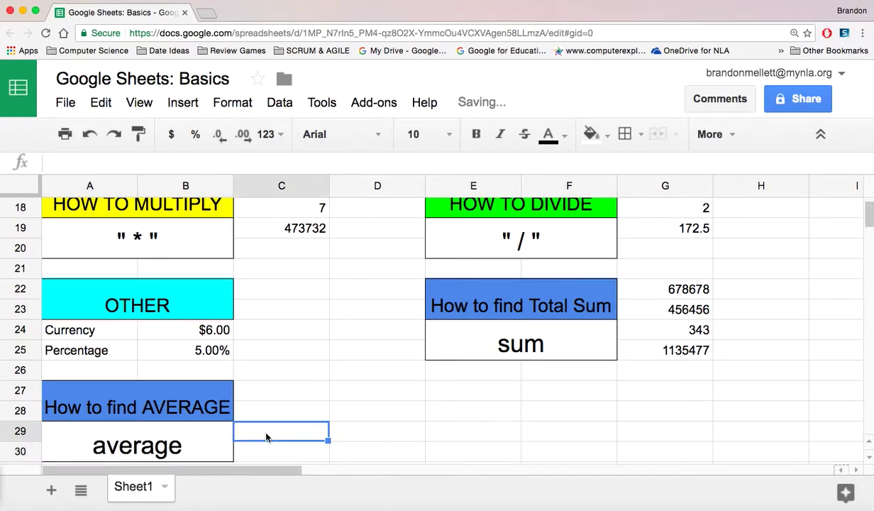
# Step: Change the fill color of the How to find AVERAGE heading to pure blue
pyautogui.click(199, 409)
pyautogui.click(591, 134)
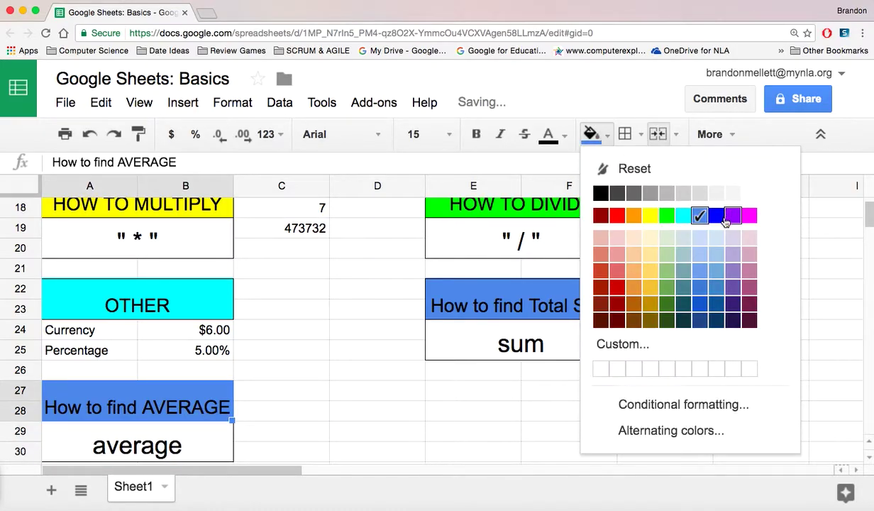
pyautogui.click(670, 216)
pyautogui.click(410, 349)
pyautogui.scroll(-2, 410, 349)
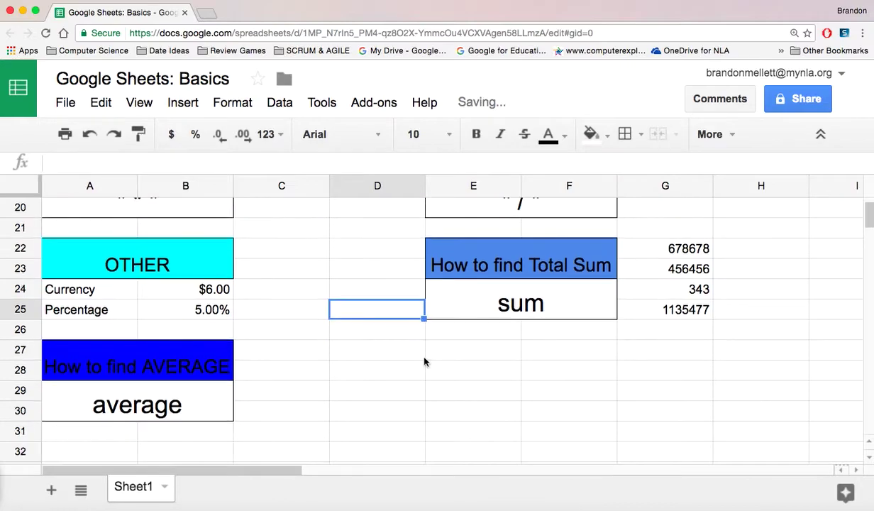
# Step: Enter the sample numbers 8, 7 and 5 in cells C27 to C29 beside the average block
pyautogui.click(257, 355)
pyautogui.write('8')
pyautogui.press('Return')
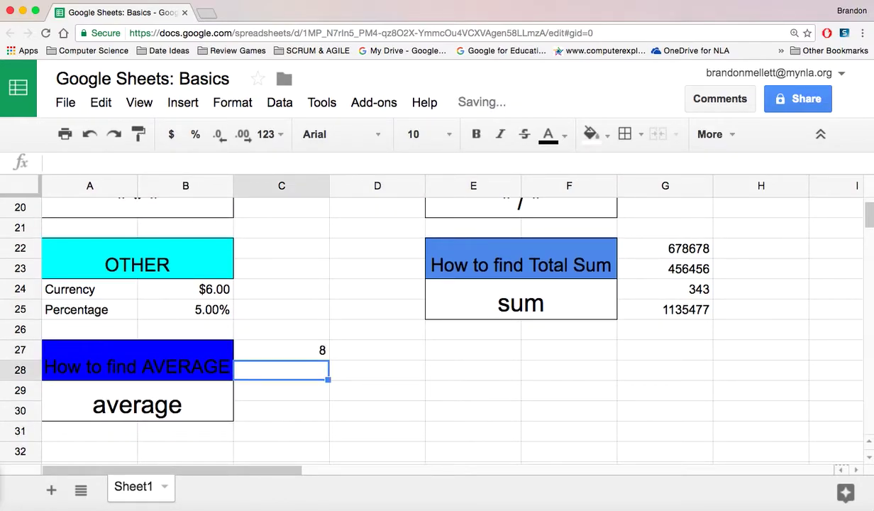
pyautogui.write('7')
pyautogui.press('Return')
pyautogui.write('5')
pyautogui.press('Return')
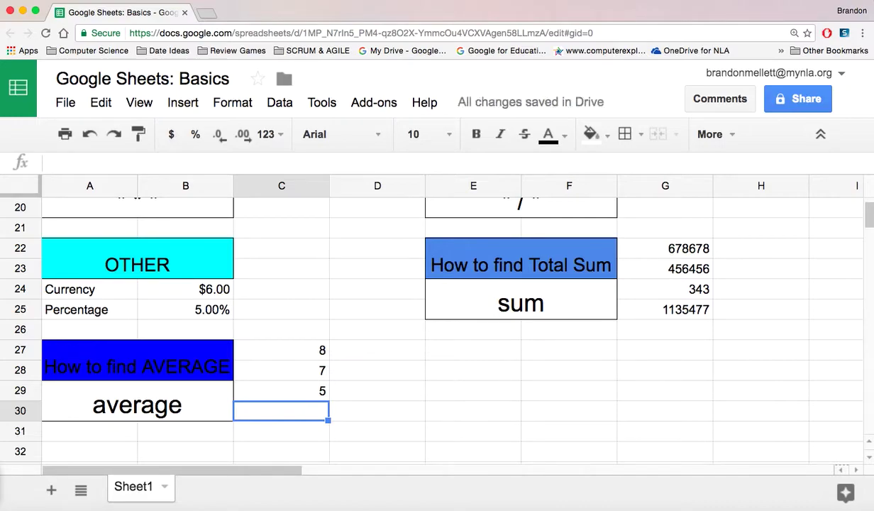
# Step: Calculate the average of C27:C29 in cell C30 with the AVERAGE function
pyautogui.write('=')
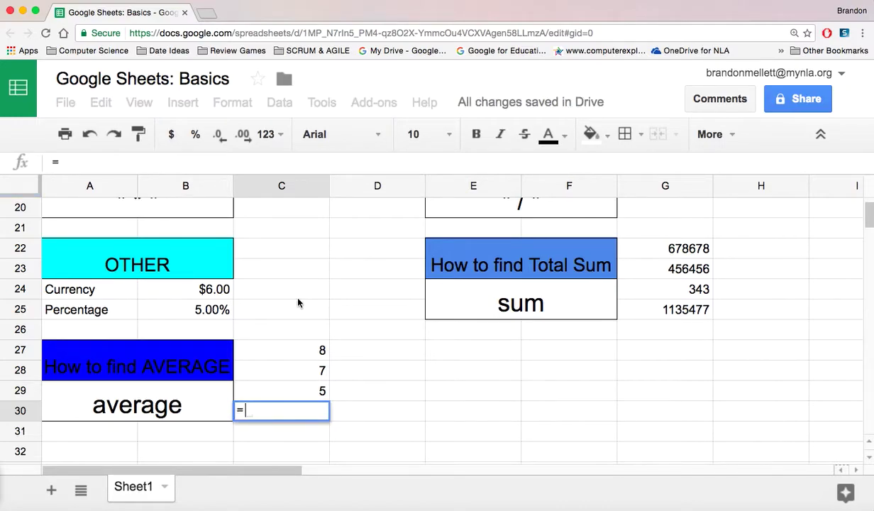
pyautogui.write('average')
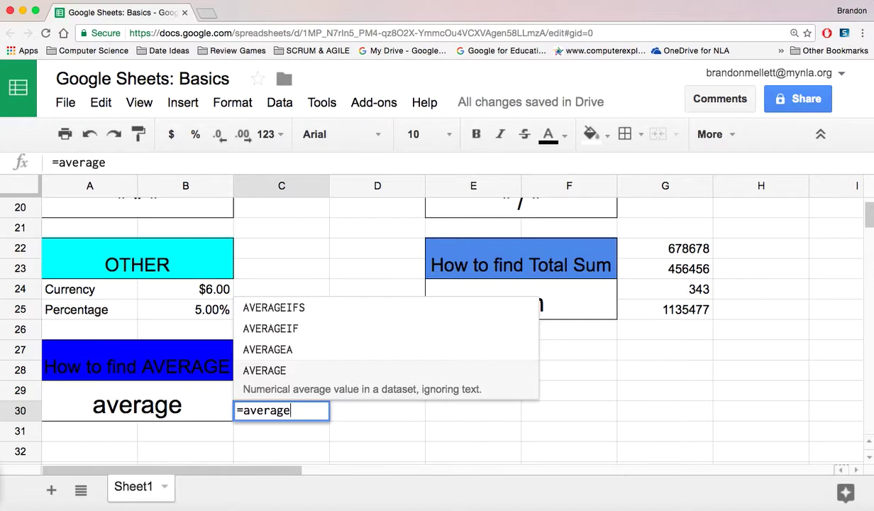
pyautogui.write('(')
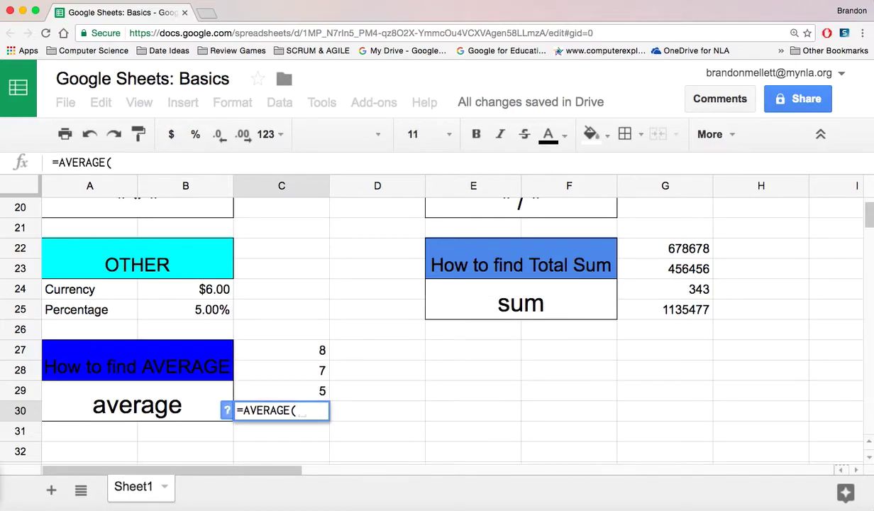
pyautogui.moveTo(300, 351); pyautogui.dragTo(306, 386)
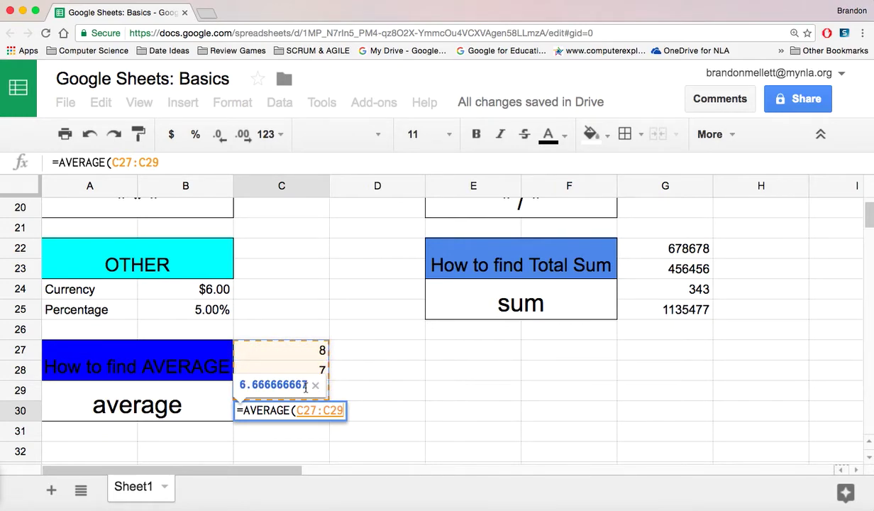
pyautogui.press('Return')
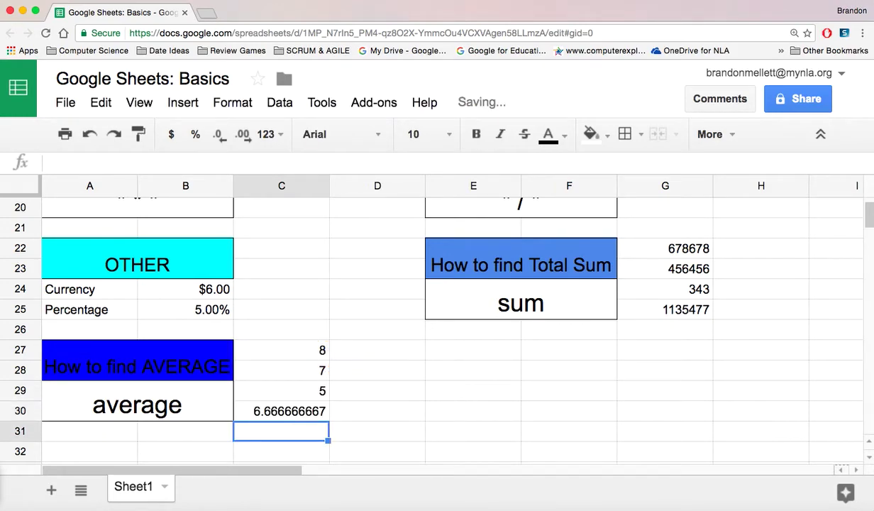
pyautogui.click(281, 411)
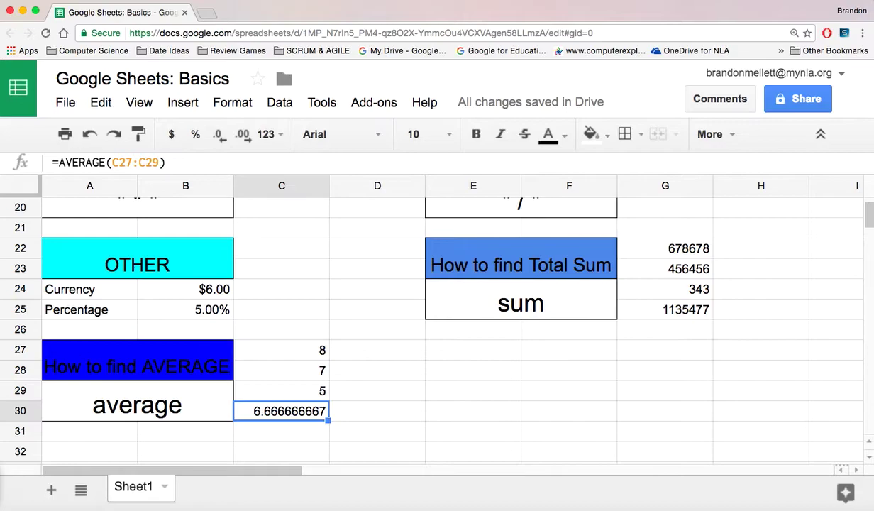
# Step: Change two of the averaged numbers, setting C29 to 6 and C27 to 10
pyautogui.click(281, 390)
pyautogui.write('6')
pyautogui.click(281, 371)
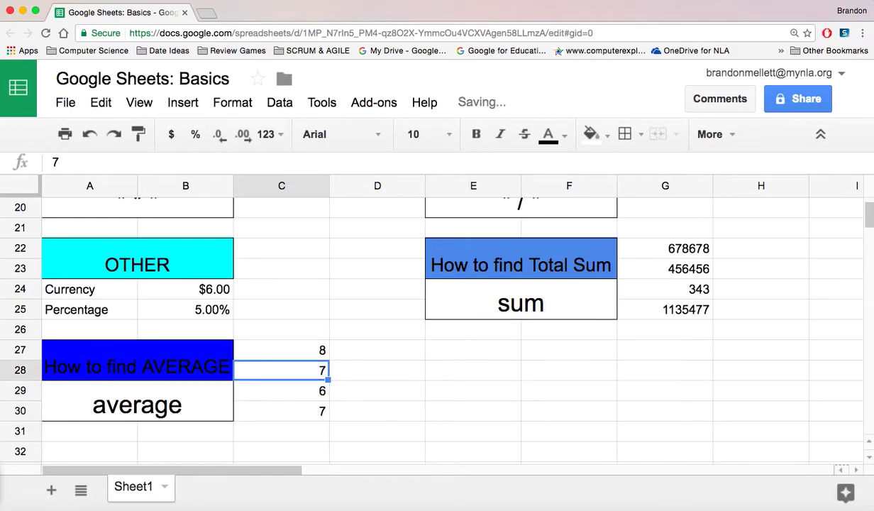
pyautogui.click(281, 349)
pyautogui.write('10')
pyautogui.press('Return')
# Step: Set both C27 and C28 of the averaged numbers to 15
pyautogui.click(281, 350)
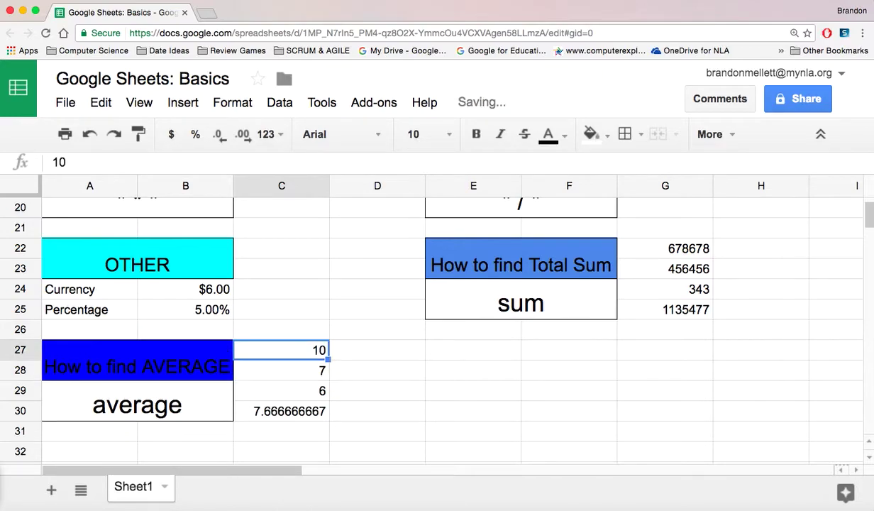
pyautogui.write('15')
pyautogui.press('Return')
pyautogui.write('15')
pyautogui.press('Return')
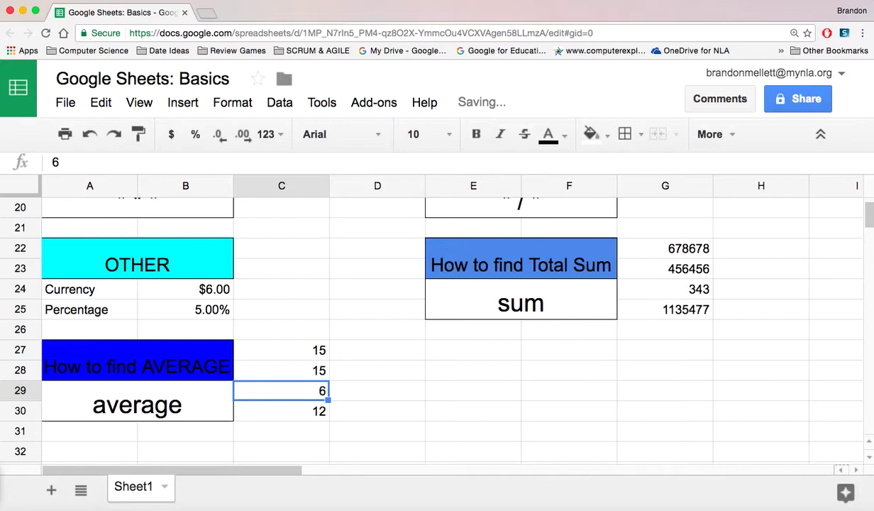
pyautogui.click(313, 410)
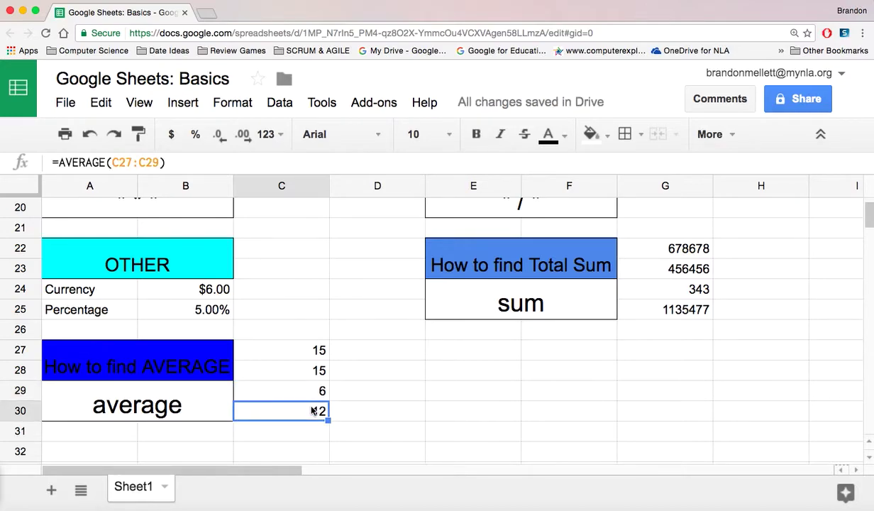
pyautogui.write('=')
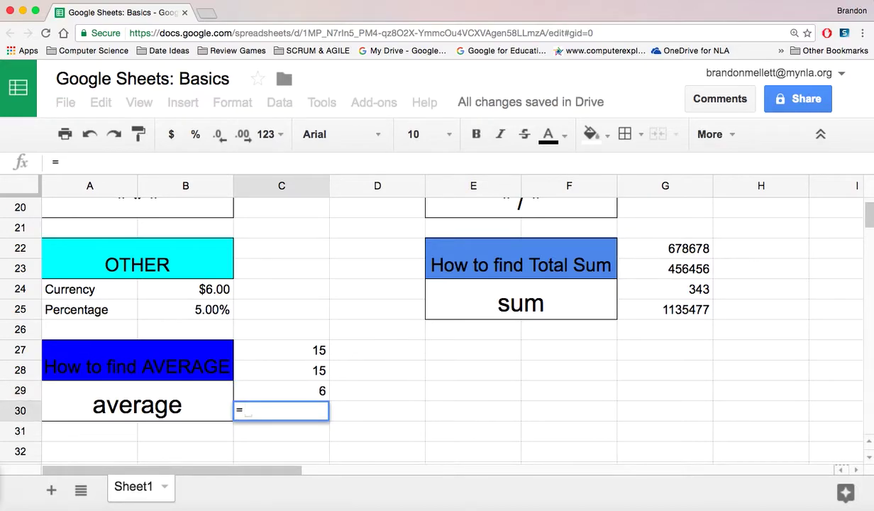
pyautogui.write('avera')
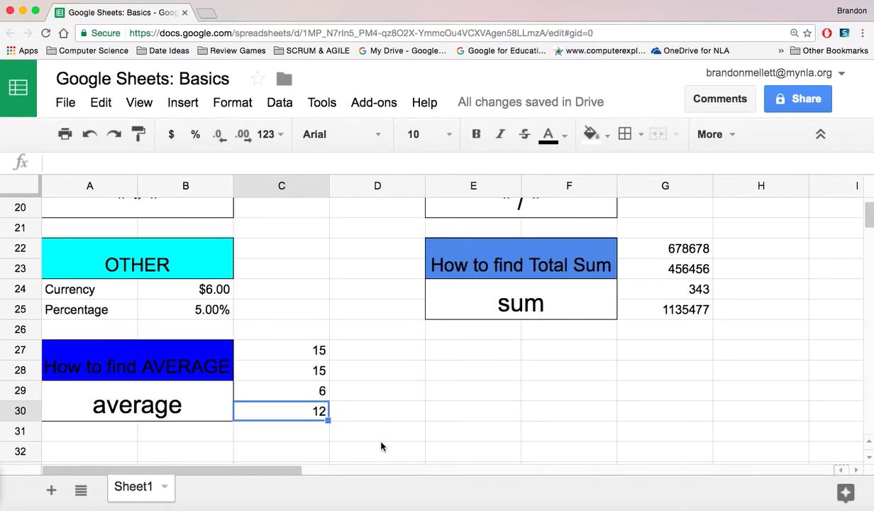
# Step: Copy the How to find AVERAGE block with its average cell and paste it starting at cell E27
pyautogui.click(120, 352)
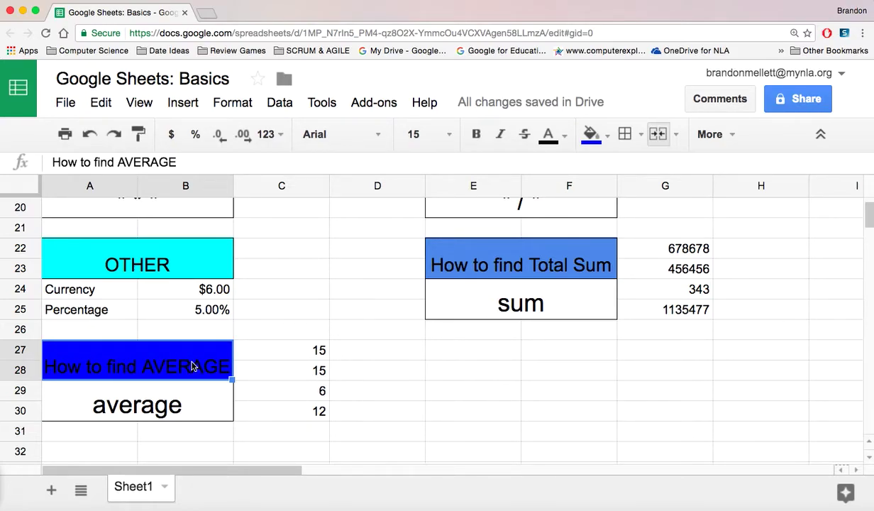
pyautogui.moveTo(192, 366); pyautogui.dragTo(193, 401)
pyautogui.hotkey('ctrl', 'c')
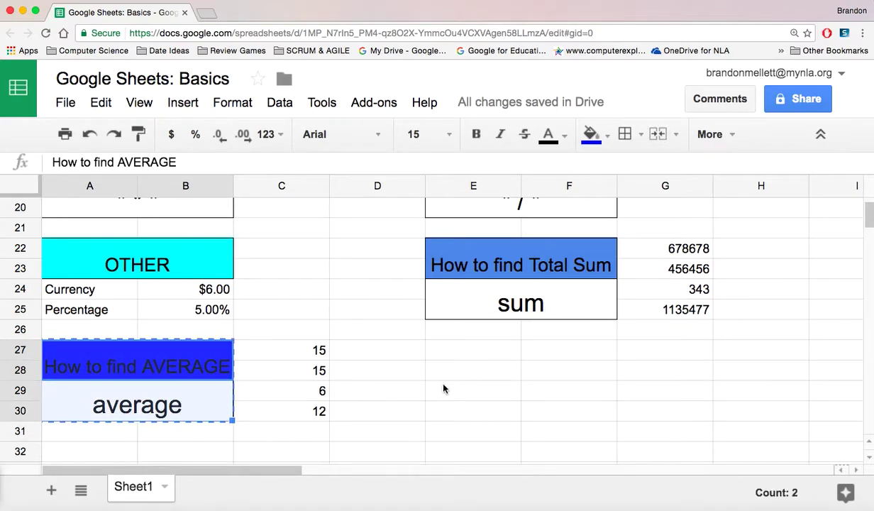
pyautogui.click(447, 357)
pyautogui.hotkey('ctrl', 'v')
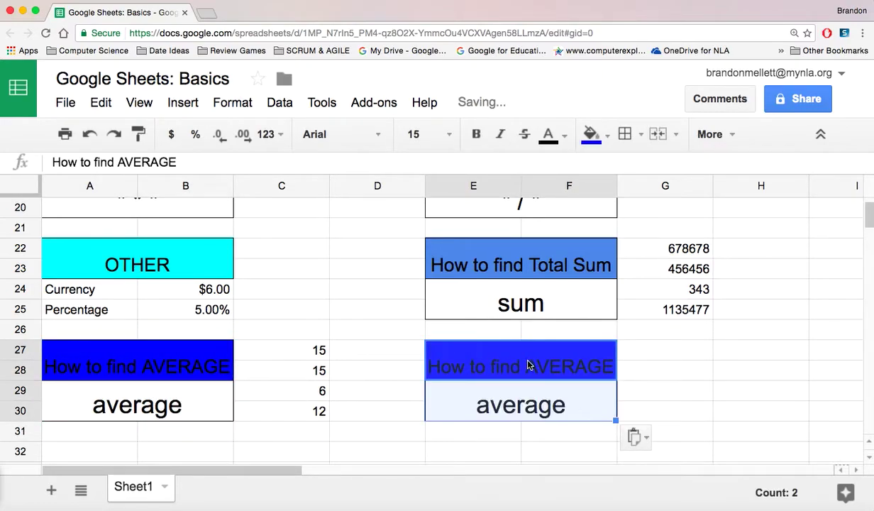
# Step: Replace AVERAGE in the pasted heading with largest # so it reads How to find largest #
pyautogui.doubleClick(153, 162)
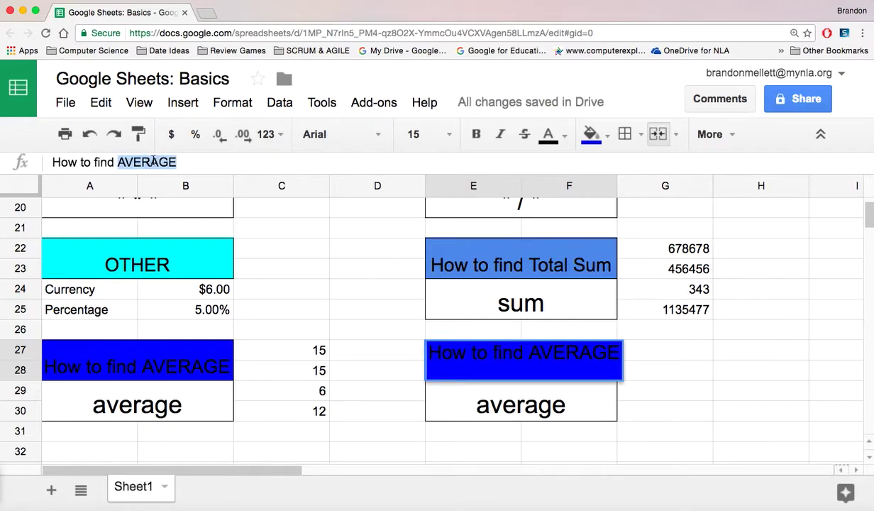
pyautogui.write('larg')
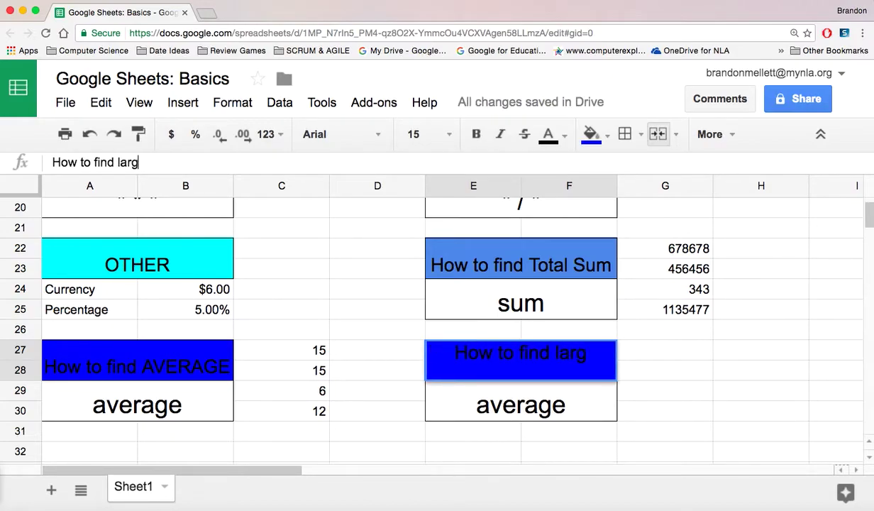
pyautogui.write('est #')
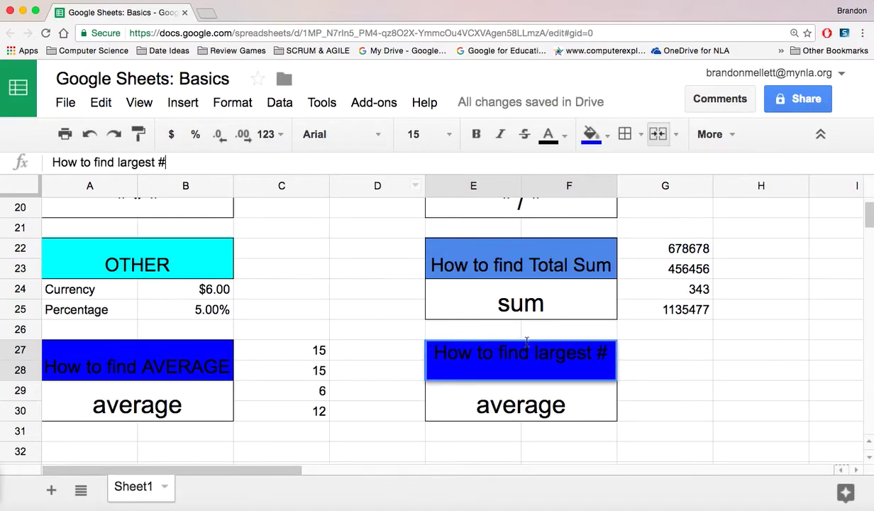
pyautogui.click(677, 403)
# Step: Change the fill color of the How to find largest # heading to purple
pyautogui.click(567, 354)
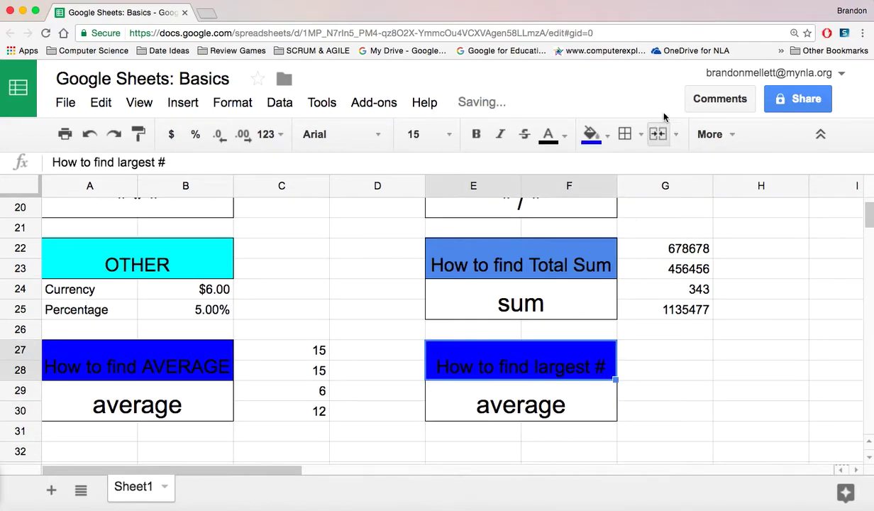
pyautogui.click(592, 134)
pyautogui.click(732, 215)
pyautogui.click(705, 365)
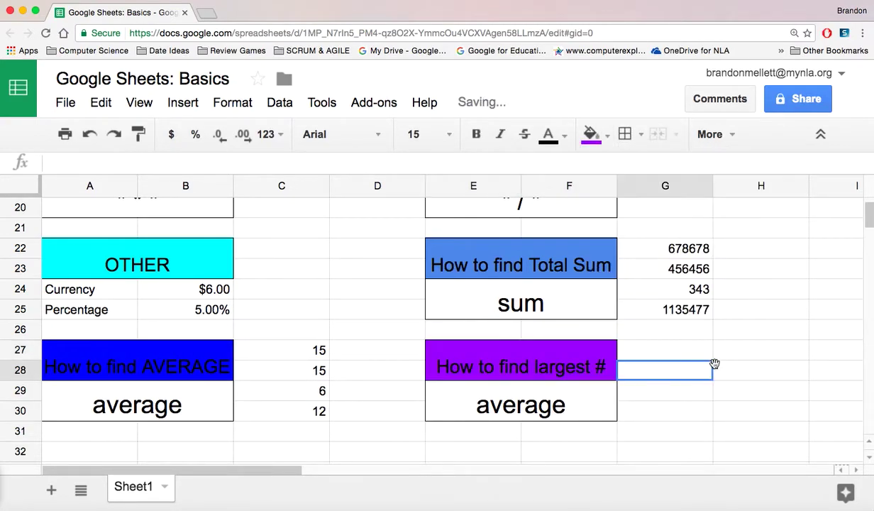
# Step: Replace the text average in the cell below the How to find largest # heading with max
pyautogui.click(540, 406)
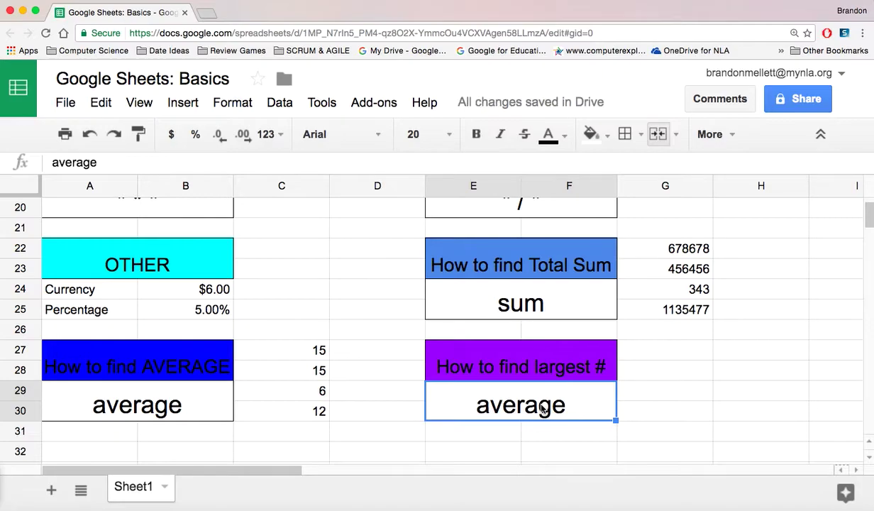
pyautogui.write('MA')
pyautogui.press('BackSpace')
pyautogui.press('BackSpace')
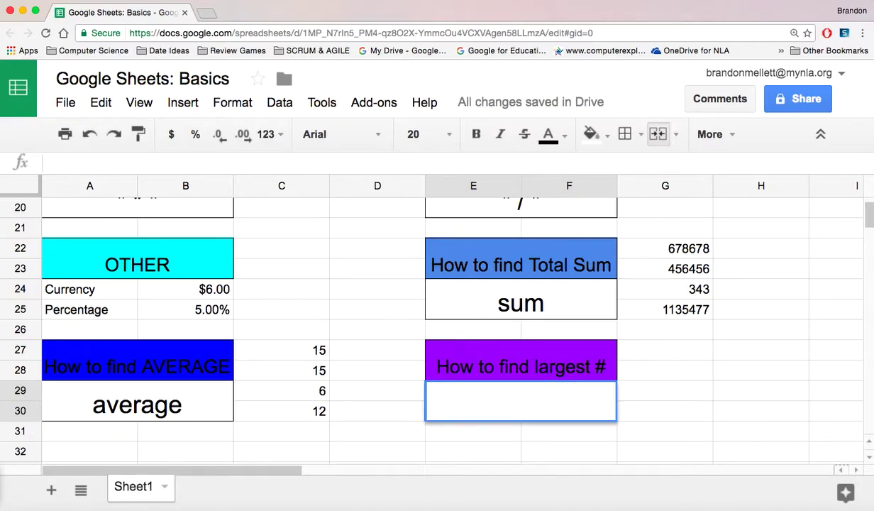
pyautogui.write('max')
pyautogui.click(692, 435)
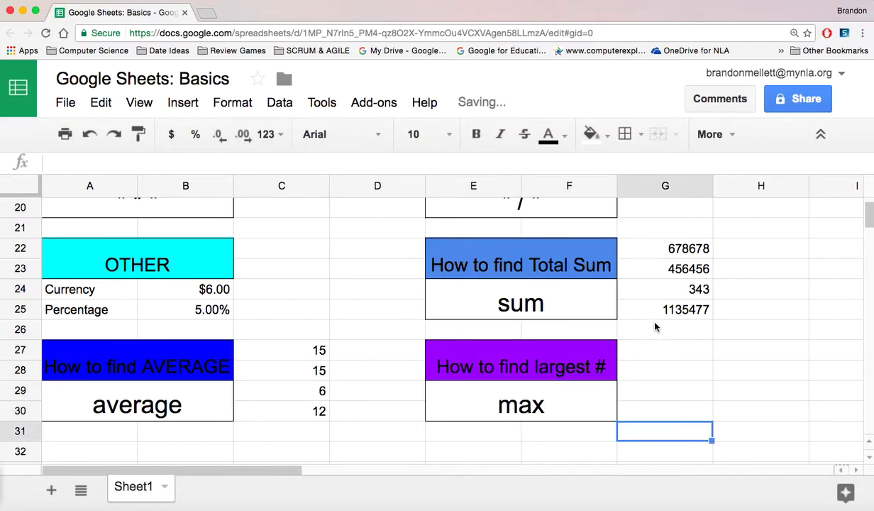
# Step: Enter the sample numbers 8, 7 and 5 in cells G27 to G29 beside the max block
pyautogui.click(660, 356)
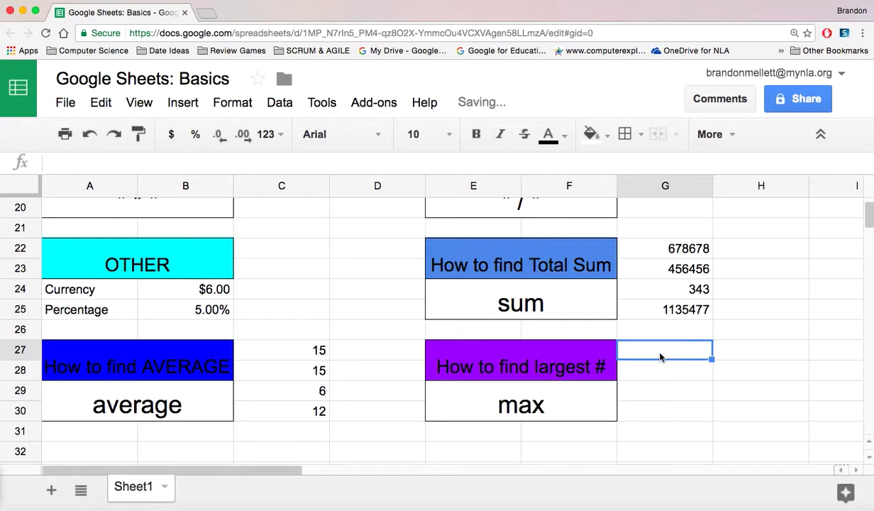
pyautogui.write('8')
pyautogui.press('Return')
pyautogui.write('7')
pyautogui.press('Return')
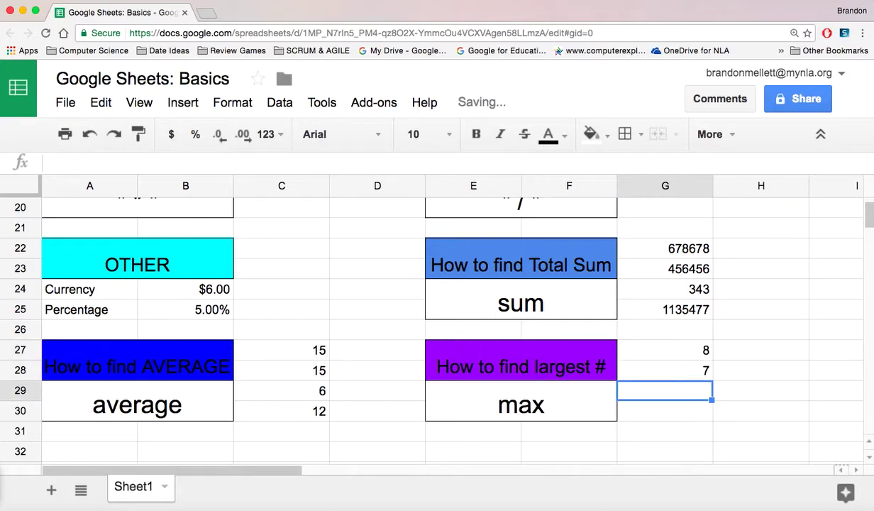
pyautogui.press('Return')
pyautogui.write('5')
pyautogui.press('Escape')
pyautogui.click(665, 390)
pyautogui.write('5')
pyautogui.press('Return')
# Step: Try to enter a formula in cell G30 that references G27:G29 without any function
pyautogui.write('=')
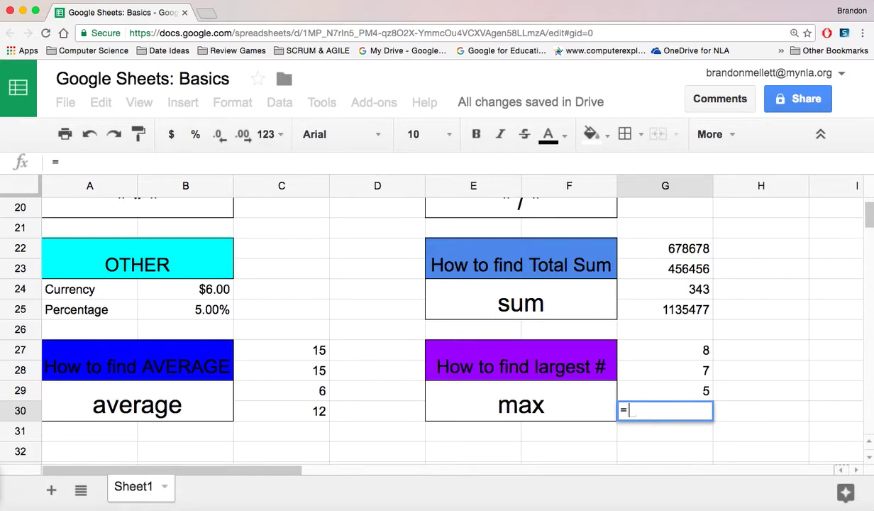
pyautogui.moveTo(658, 351); pyautogui.dragTo(671, 392)
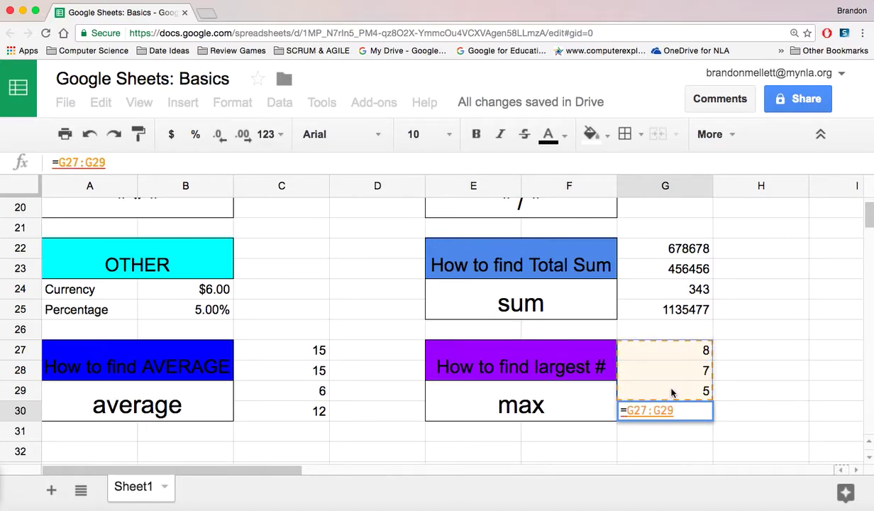
pyautogui.press('Return')
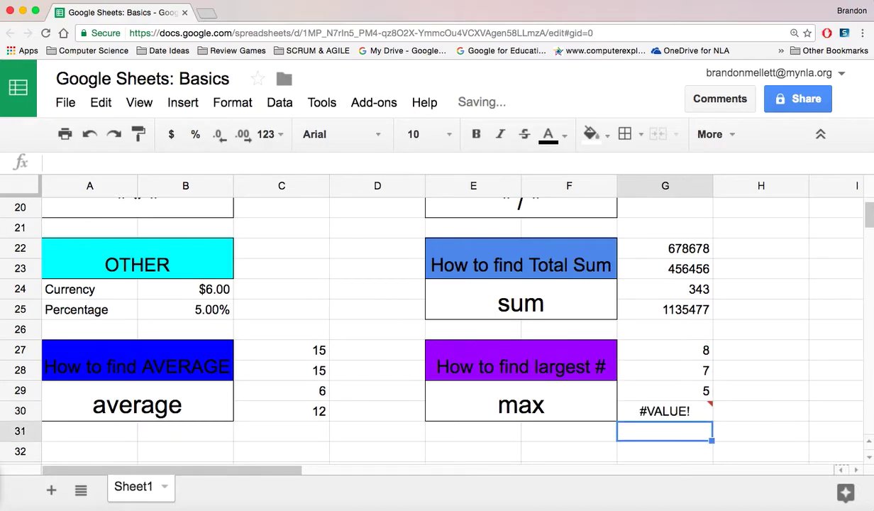
# Step: Replace the formula in cell G30 with =MAX(G27:G29)
pyautogui.click(665, 411)
pyautogui.write('=max')
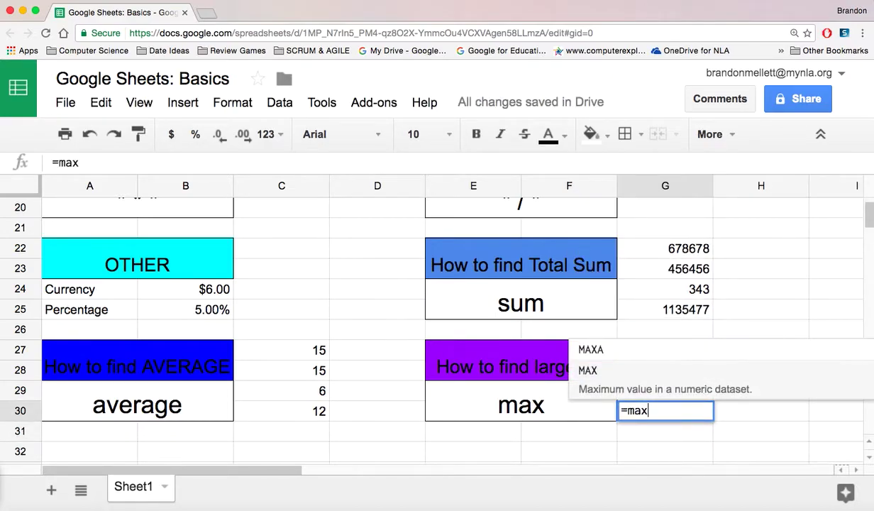
pyautogui.write('(')
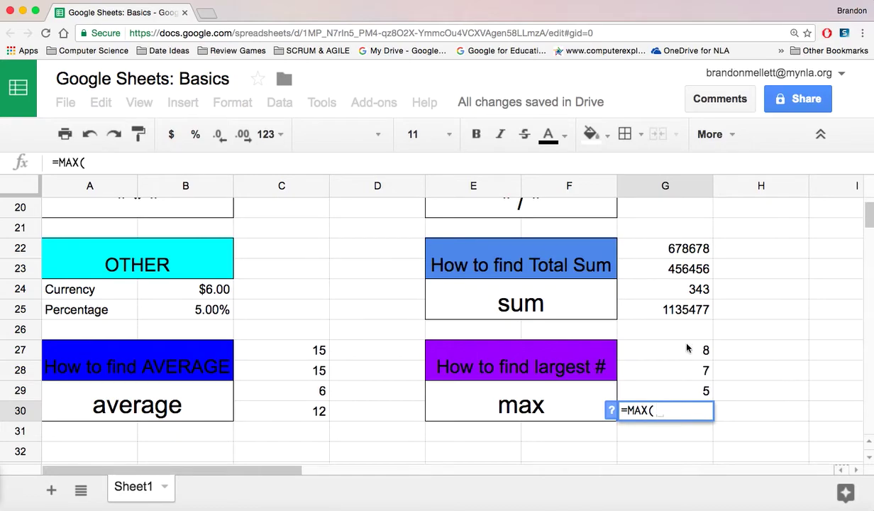
pyautogui.click(687, 355)
pyautogui.moveTo(687, 355); pyautogui.dragTo(678, 390)
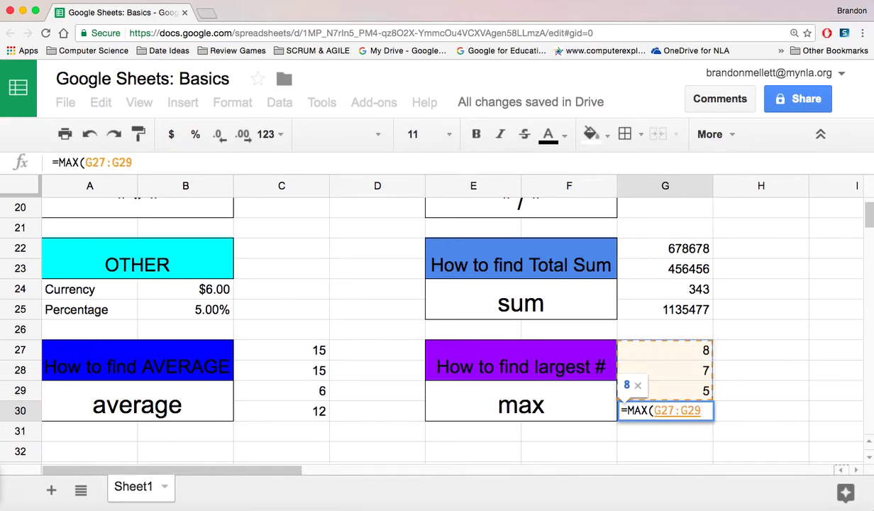
pyautogui.press('Return')
pyautogui.click(665, 411)
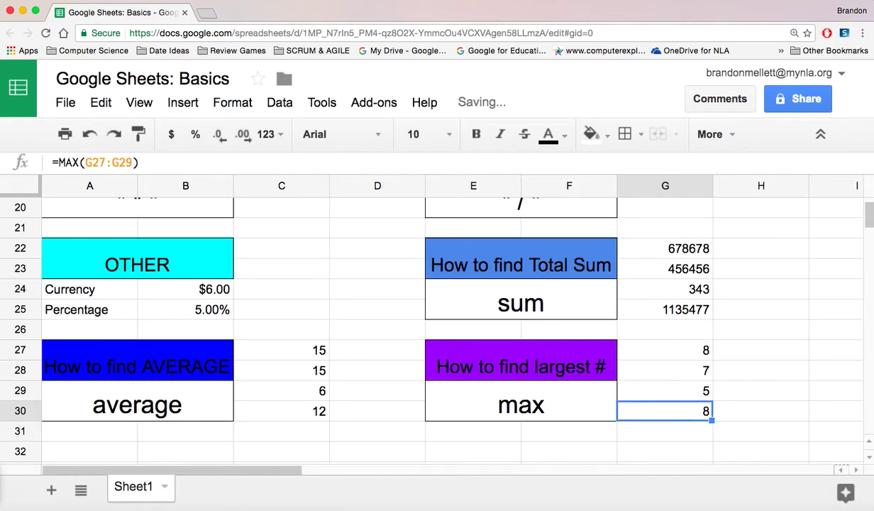
# Step: Change the sample numbers beside the max block to 13 in G29, 77 in G28 and 89 in G27
pyautogui.click(665, 390)
pyautogui.write('13')
pyautogui.press('Up')
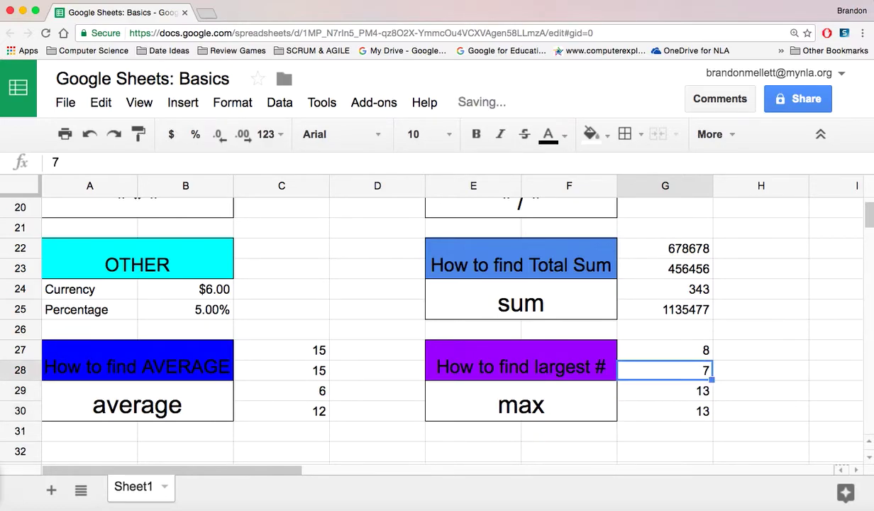
pyautogui.write('77')
pyautogui.press('Return')
pyautogui.click(664, 350)
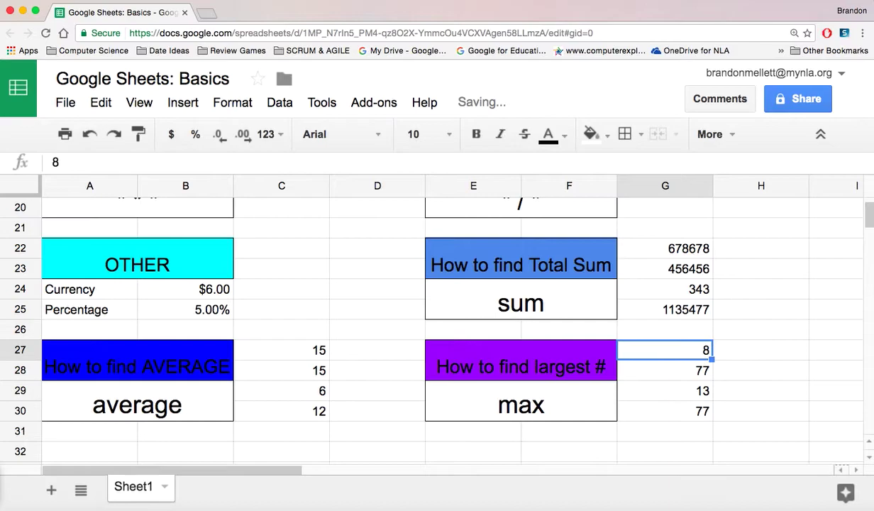
pyautogui.write('89')
pyautogui.press('Return')
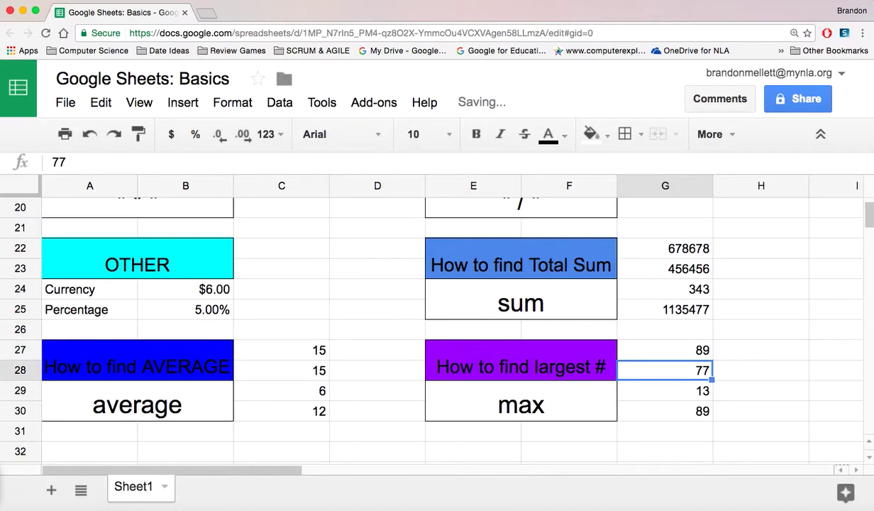
pyautogui.click(665, 411)
pyautogui.click(664, 390)
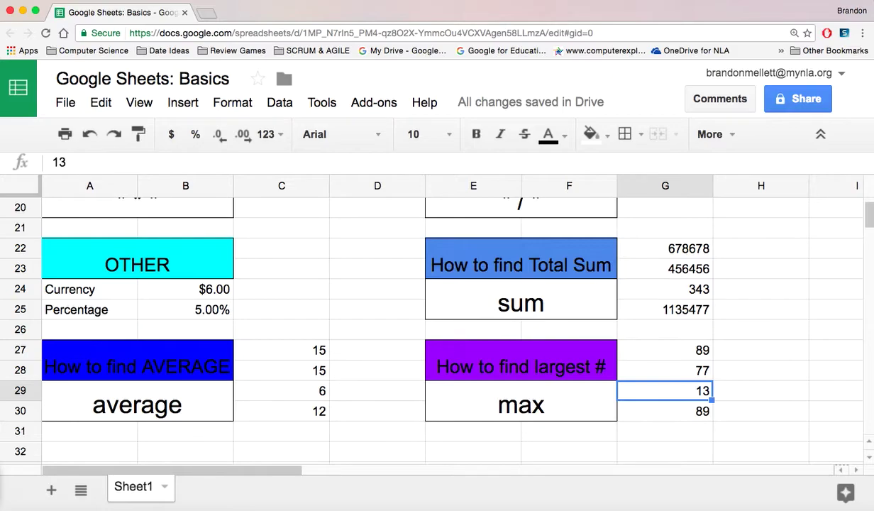
pyautogui.click(398, 390)
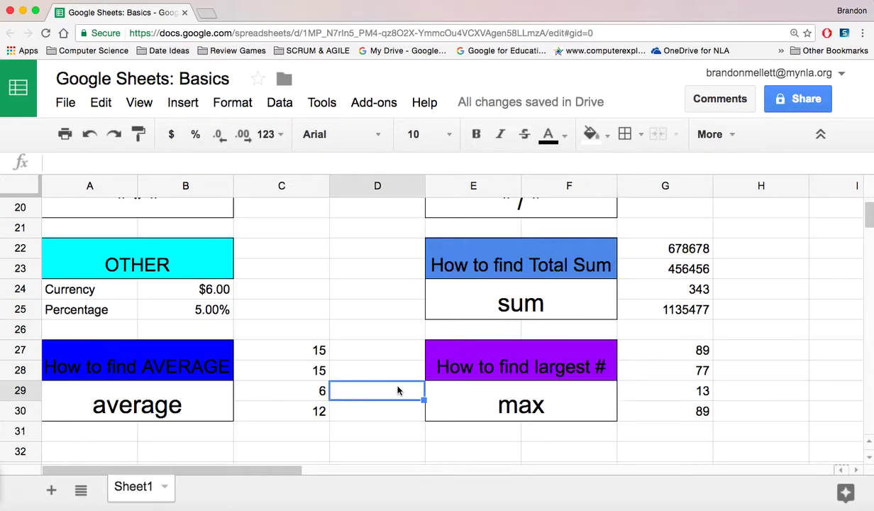
# Step: Copy the How to find largest # block with its max cell to A32, below the average block
pyautogui.scroll(-1, 398, 390)
pyautogui.scroll(-2, 399, 404)
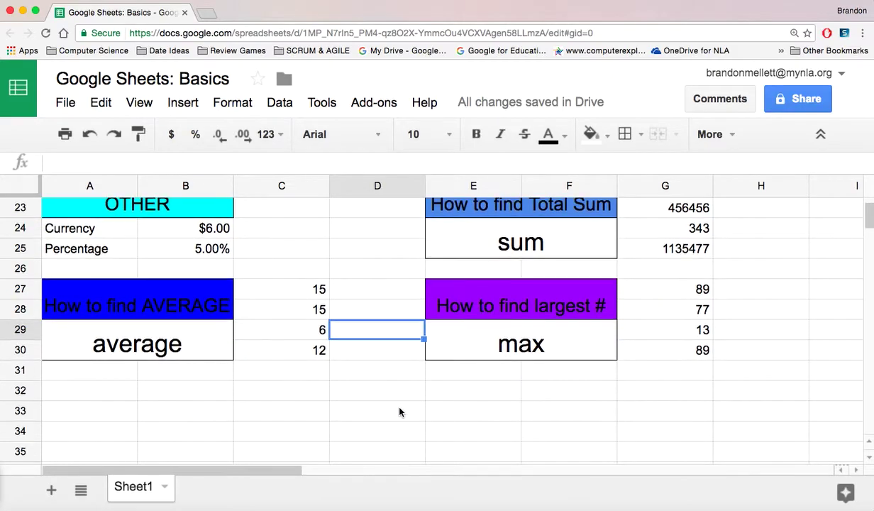
pyautogui.moveTo(525, 301); pyautogui.dragTo(588, 348)
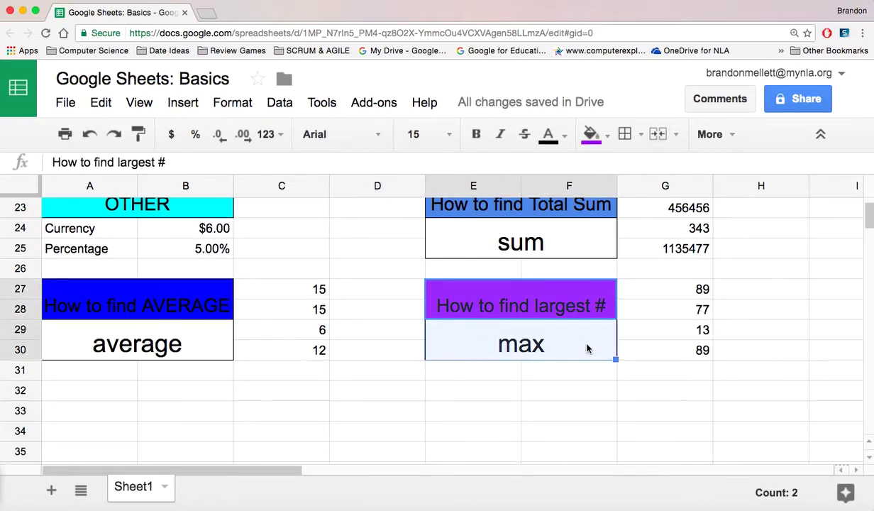
pyautogui.hotkey('ctrl', 'c')
pyautogui.click(61, 399)
pyautogui.hotkey('ctrl', 'v')
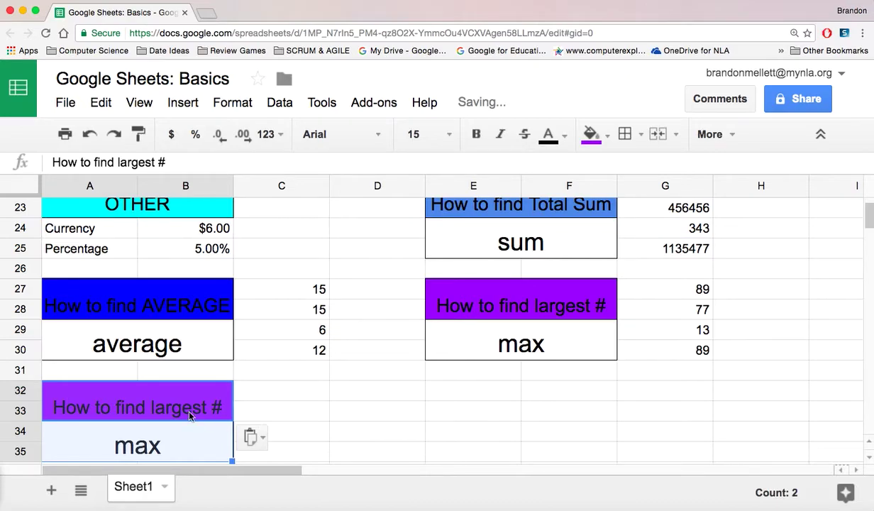
# Step: Change the copied block's heading to How to find lowest # and the text below it to min
pyautogui.click(183, 408)
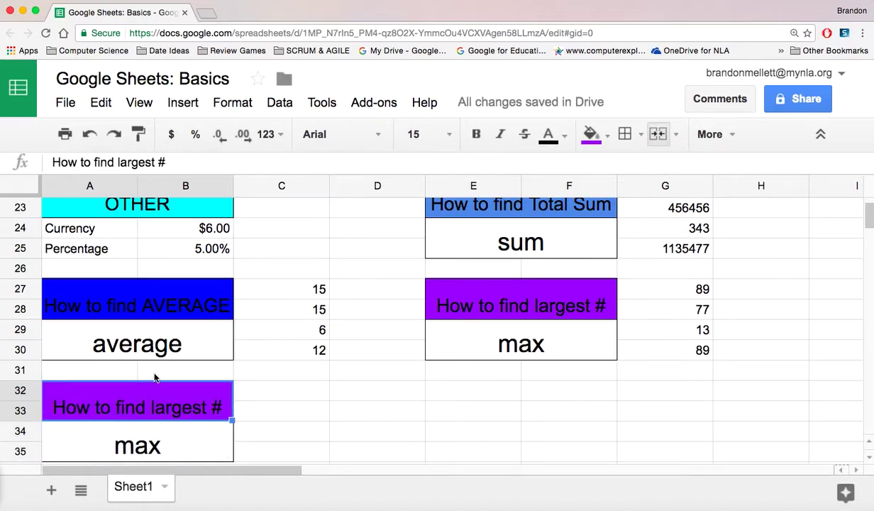
pyautogui.doubleClick(124, 162)
pyautogui.write('lowest')
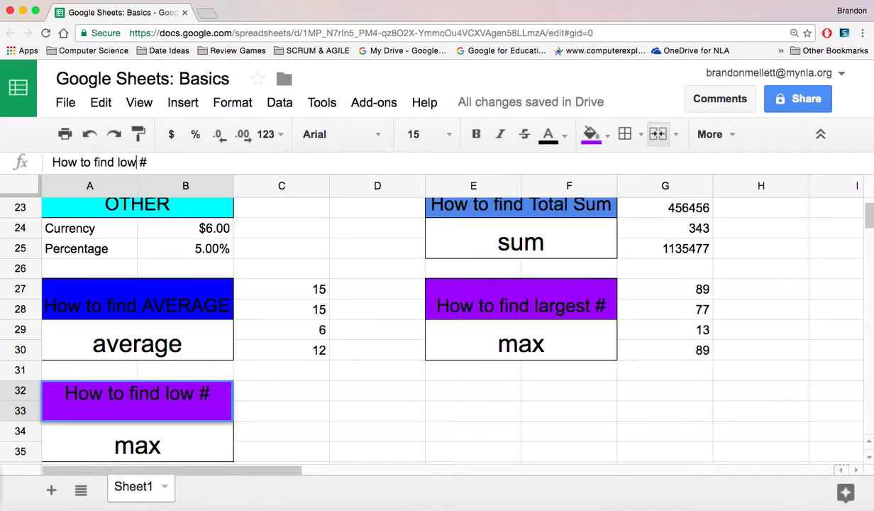
pyautogui.click(176, 452)
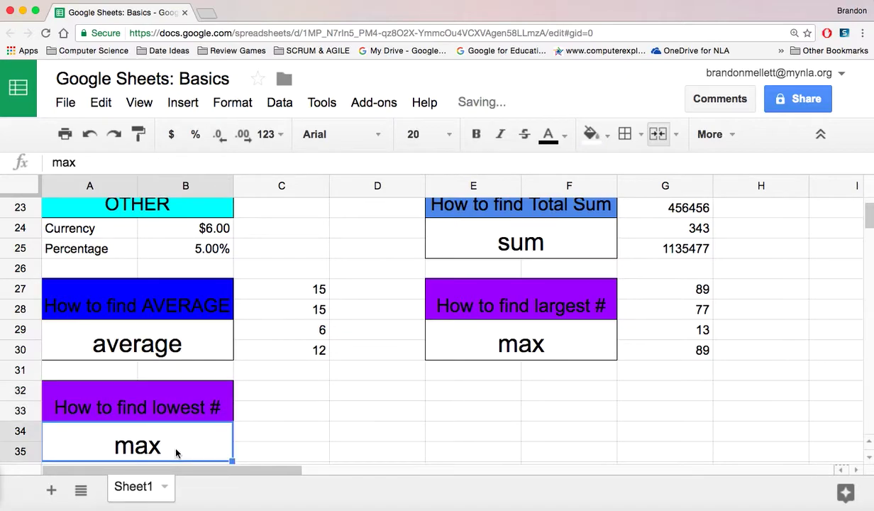
pyautogui.write('min')
pyautogui.click(297, 459)
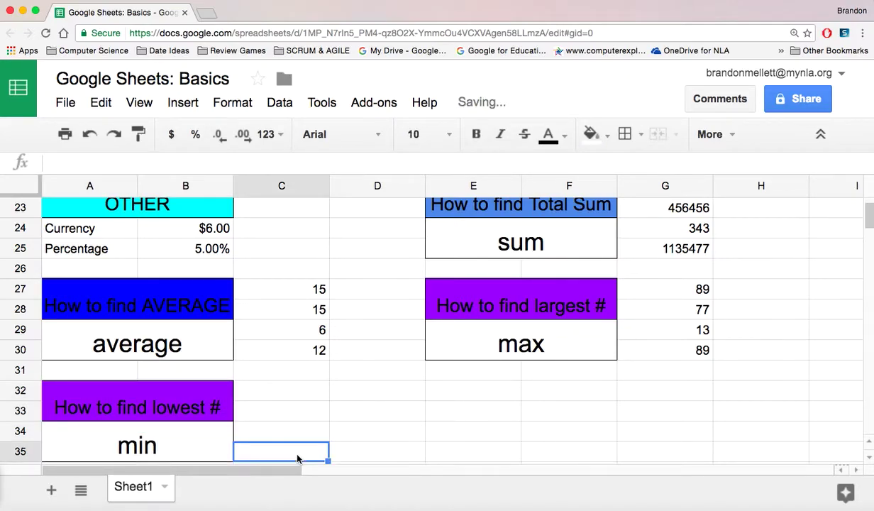
# Step: Enter the sample numbers 8, 7 and 5 in cells C32 to C34 beside the min block
pyautogui.scroll(-1, 414, 385)
pyautogui.scroll(-1, 414, 385)
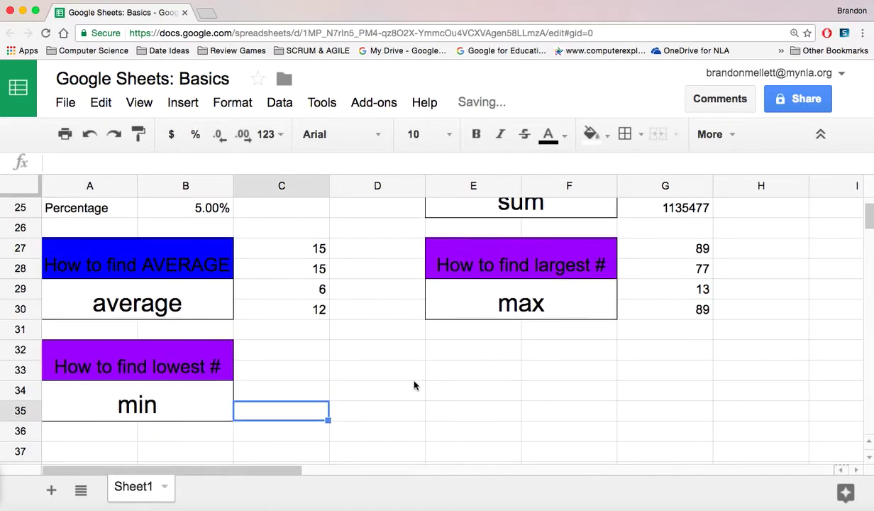
pyautogui.click(277, 351)
pyautogui.write('8')
pyautogui.press('Return')
pyautogui.write('7')
pyautogui.press('Return')
pyautogui.write('5')
pyautogui.press('Return')
# Step: Enter the formula =MIN(C32:C34) in cell C35
pyautogui.write('=')
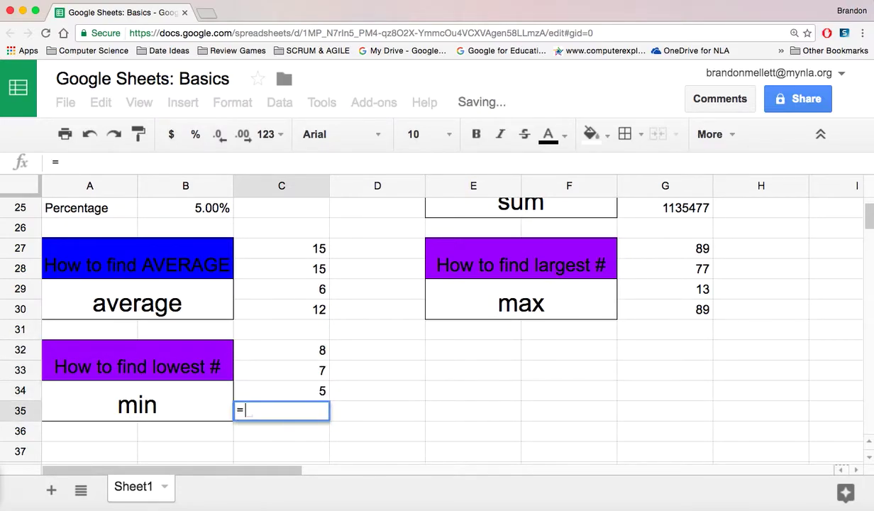
pyautogui.write('min')
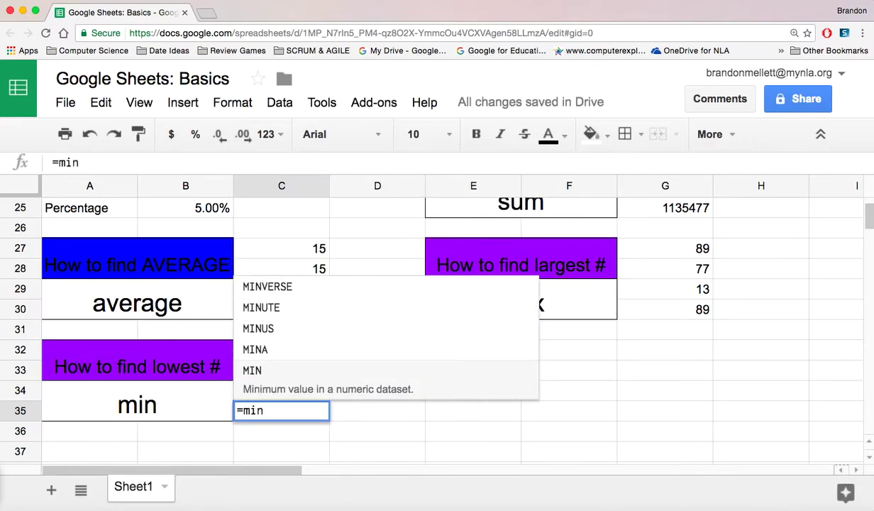
pyautogui.press('Tab')
pyautogui.moveTo(295, 348); pyautogui.dragTo(306, 387)
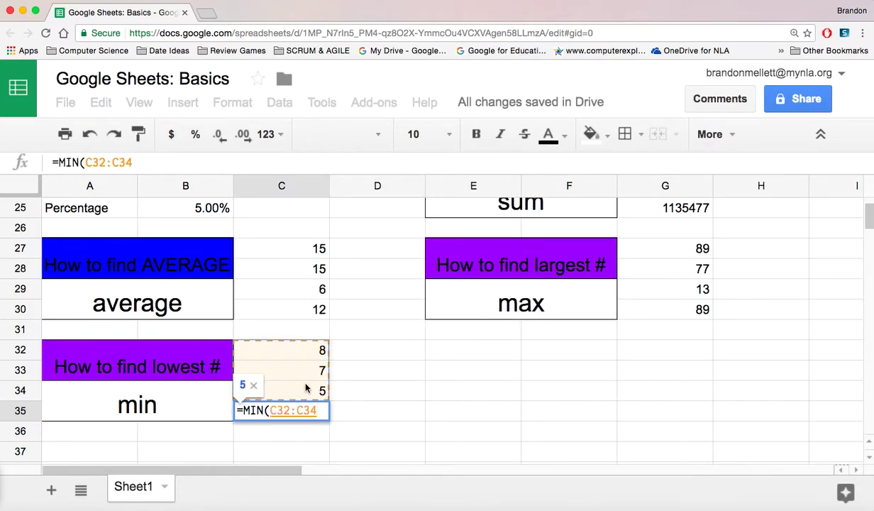
pyautogui.press('Return')
# Step: Try 1 and .5 as the sample number in cell C32 to test the min formula
pyautogui.press('Up')
pyautogui.press('Up')
pyautogui.press('Up')
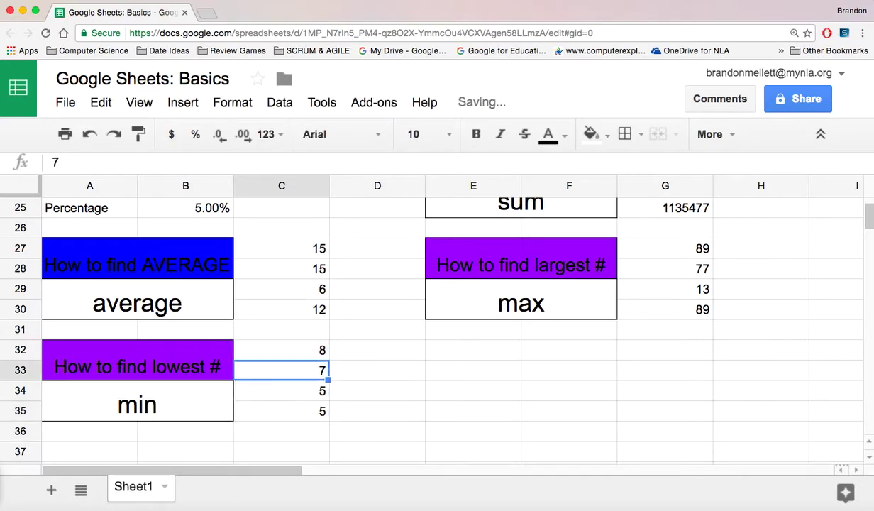
pyautogui.press('Up')
pyautogui.write('1')
pyautogui.press('Return')
pyautogui.press('Up')
pyautogui.write('.5')
pyautogui.press('Return')
# Step: Set the sample number in cell C32 to .33
pyautogui.press('Up')
pyautogui.press('BackSpace')
pyautogui.write('.33')
pyautogui.press('Return')
pyautogui.click(397, 403)
pyautogui.click(404, 400)
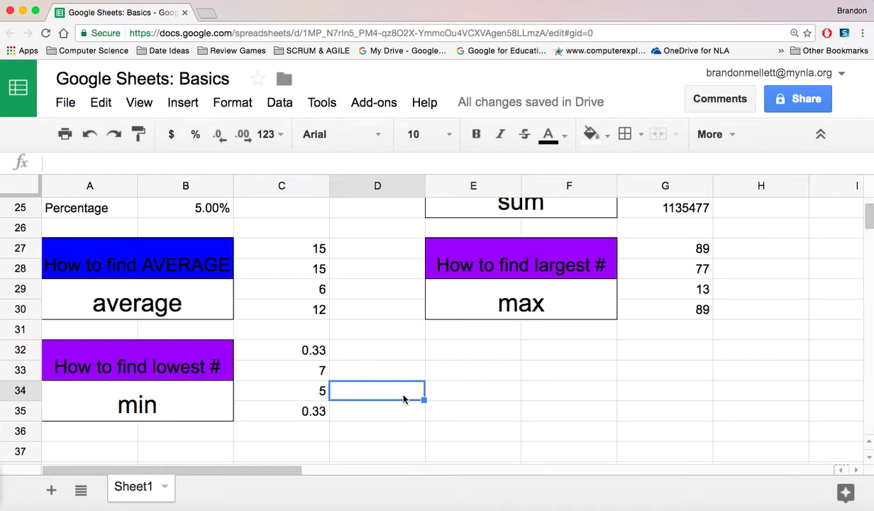
# Step: Merge cells A38 and B38 and enter the title BASKETBALL ROSTER in the merged cell
pyautogui.scroll(-2, 404, 399)
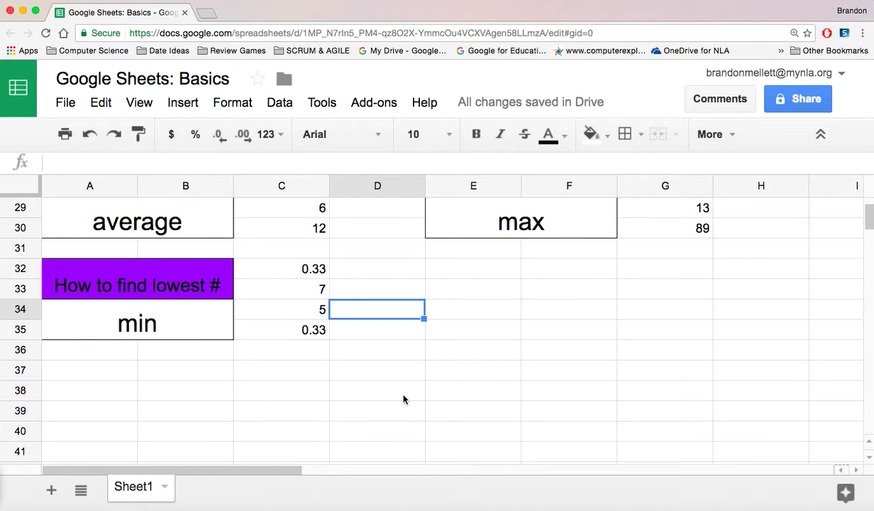
pyautogui.click(111, 399)
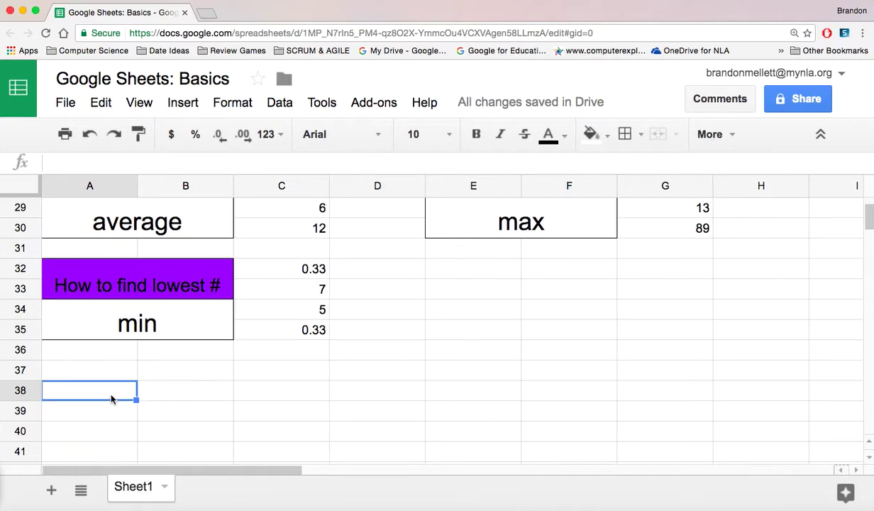
pyautogui.moveTo(112, 398); pyautogui.dragTo(202, 396)
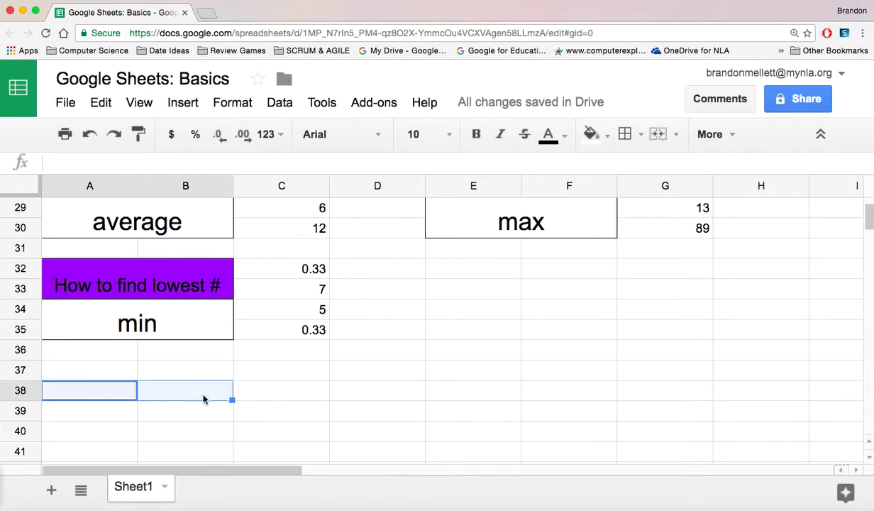
pyautogui.click(230, 103)
pyautogui.moveTo(374, 353)
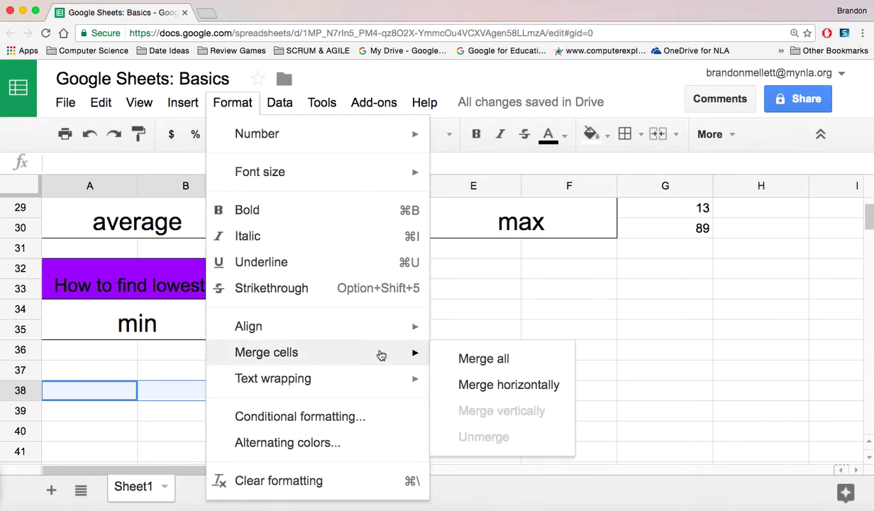
pyautogui.click(445, 359)
pyautogui.write('BASKET')
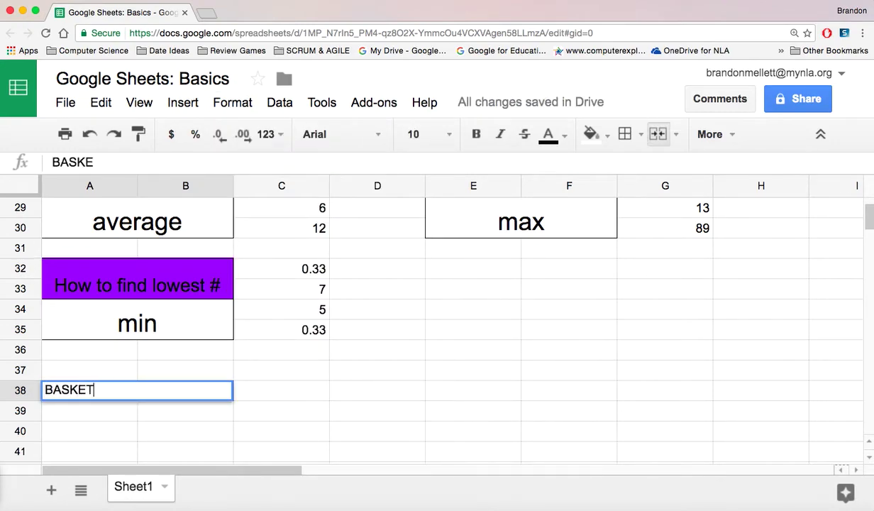
pyautogui.write('BALL ROSTER')
pyautogui.click(273, 431)
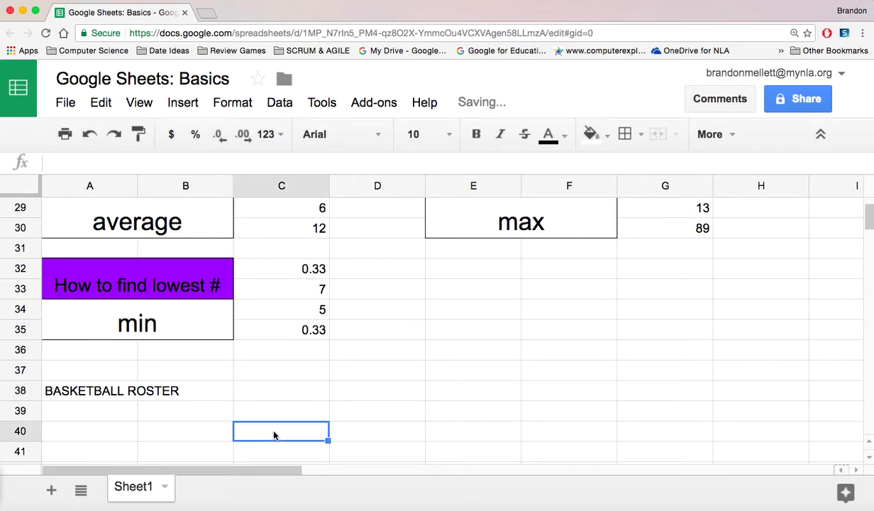
# Step: Merge cells A39 and B39 below the roster title and fill the merged format down to row 42
pyautogui.scroll(-1, 263, 413)
pyautogui.moveTo(126, 378); pyautogui.dragTo(176, 376)
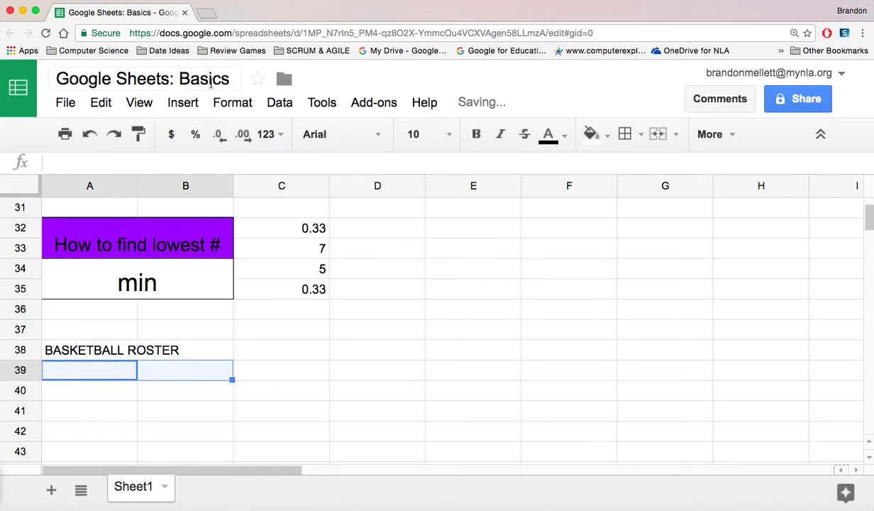
pyautogui.click(232, 102)
pyautogui.moveTo(375, 355)
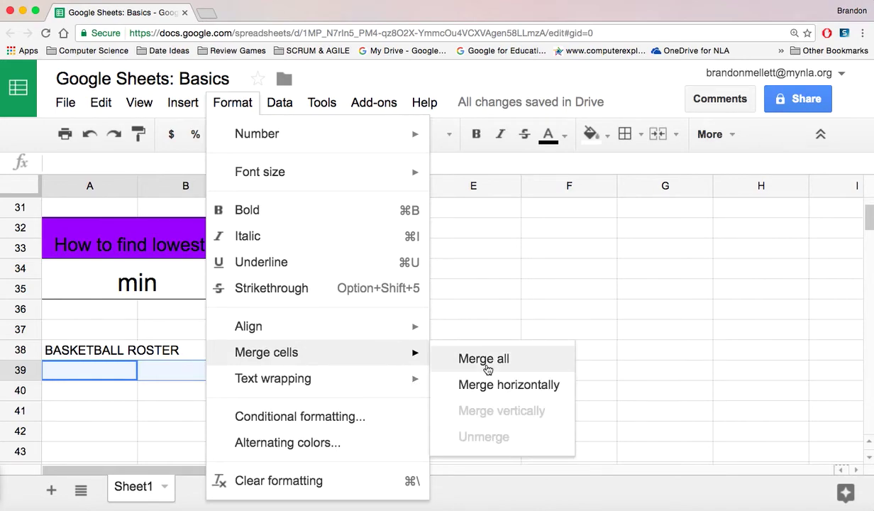
pyautogui.click(454, 358)
pyautogui.scroll(-1, 188, 381)
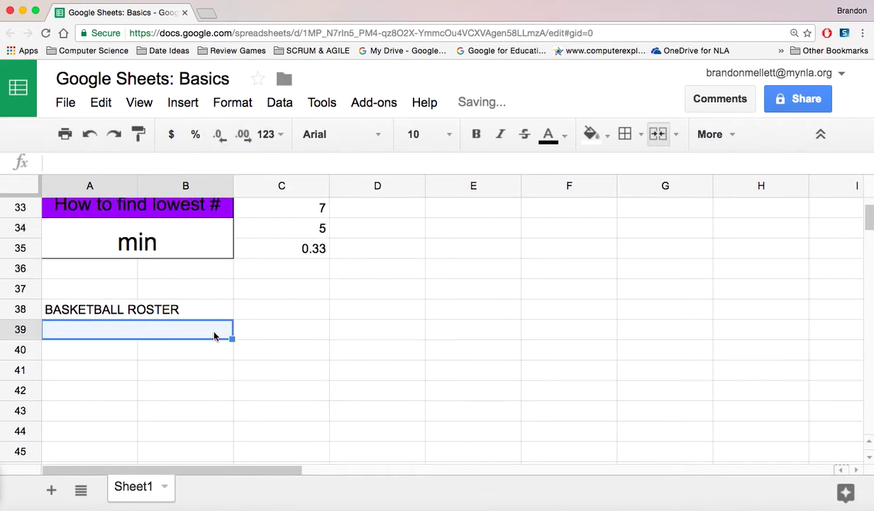
pyautogui.moveTo(231, 339); pyautogui.dragTo(232, 394)
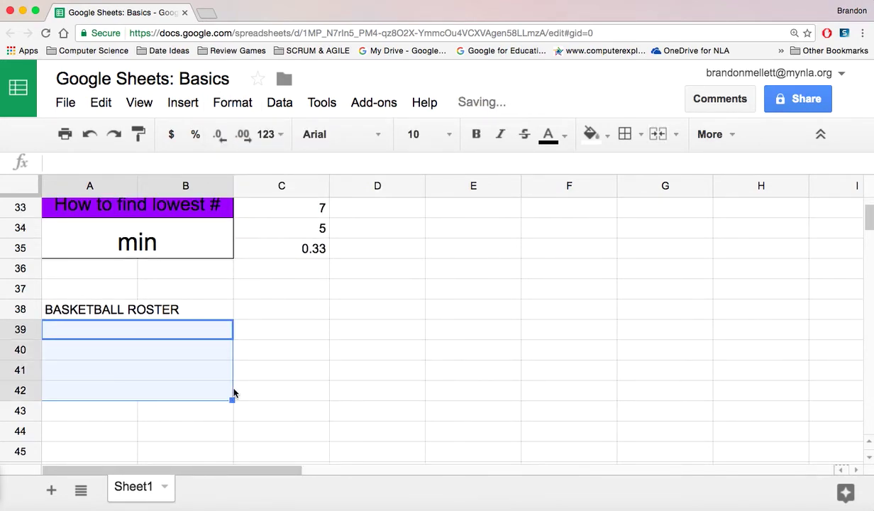
# Step: Apply all borders to the roster range A38:B42
pyautogui.click(189, 313)
pyautogui.moveTo(189, 313); pyautogui.dragTo(200, 394)
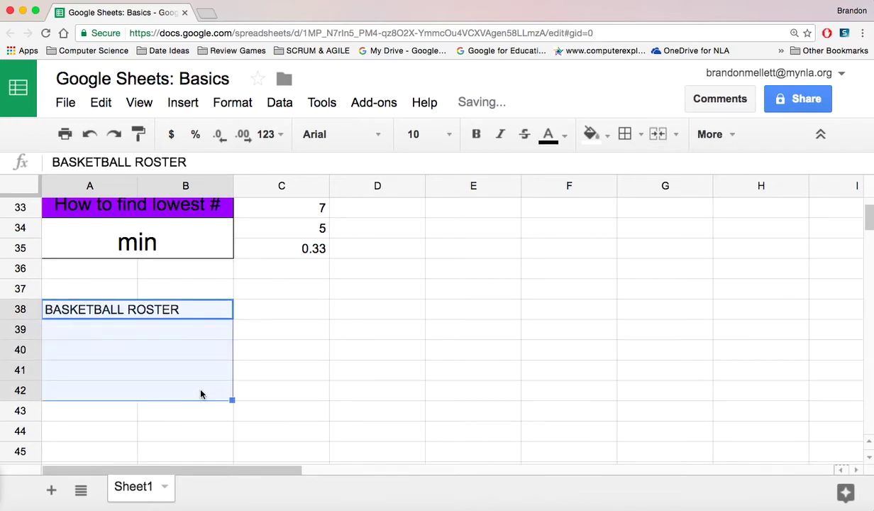
pyautogui.click(624, 137)
pyautogui.click(634, 169)
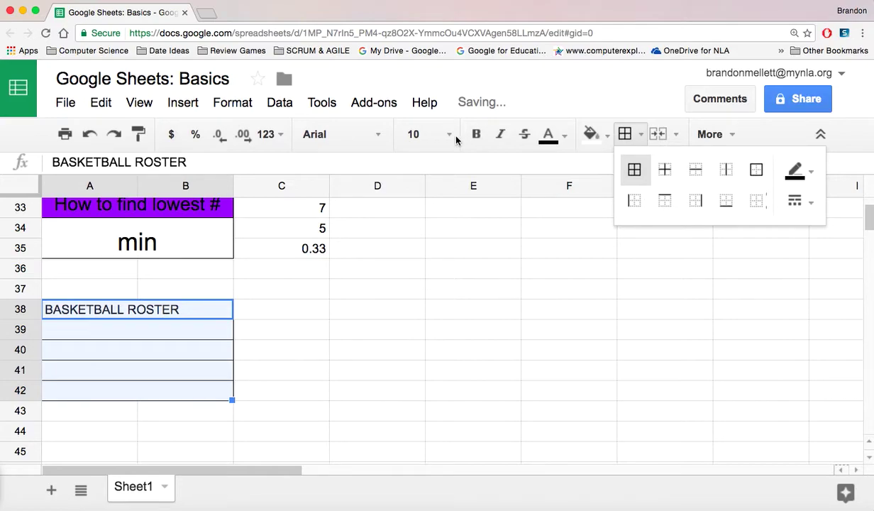
# Step: Center the contents of the roster range A38:B42 horizontally
pyautogui.click(709, 134)
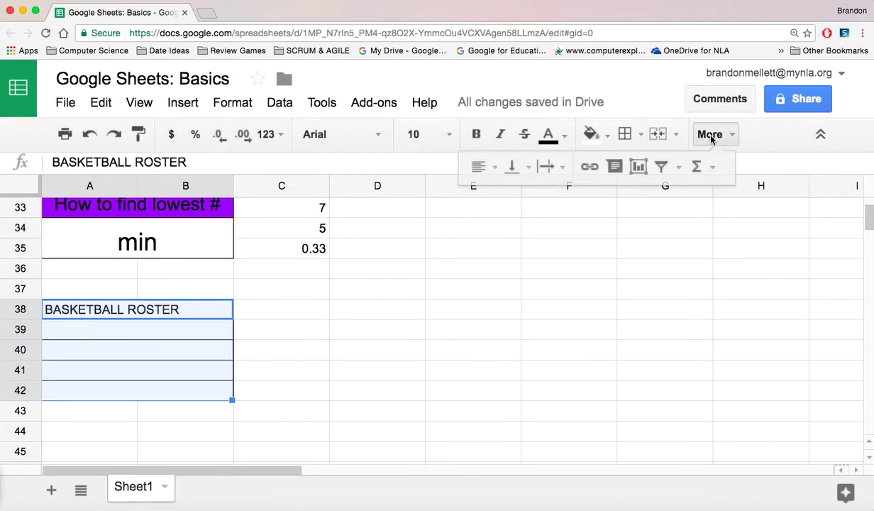
pyautogui.click(480, 168)
pyautogui.click(510, 201)
pyautogui.click(403, 423)
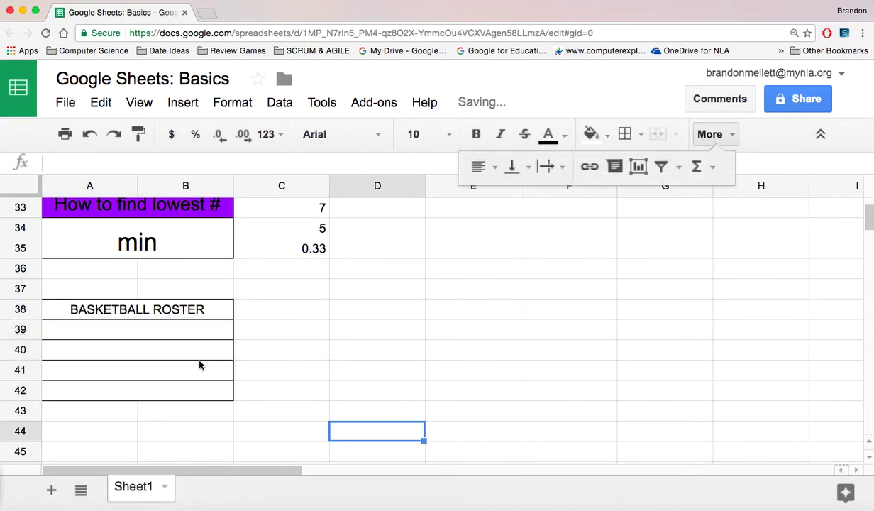
# Step: Enter the four players' first names below the BASKETBALL ROSTER title, one per row in rows 39 to 42
pyautogui.click(187, 334)
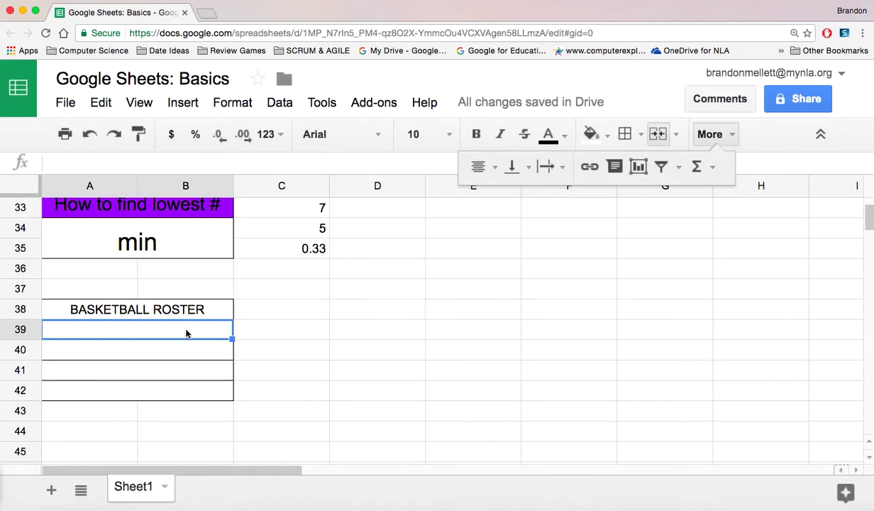
pyautogui.write('JOH')
pyautogui.press('BackSpace')
pyautogui.press('BackSpace')
pyautogui.write('ohn')
pyautogui.press('Return')
pyautogui.write('Joe')
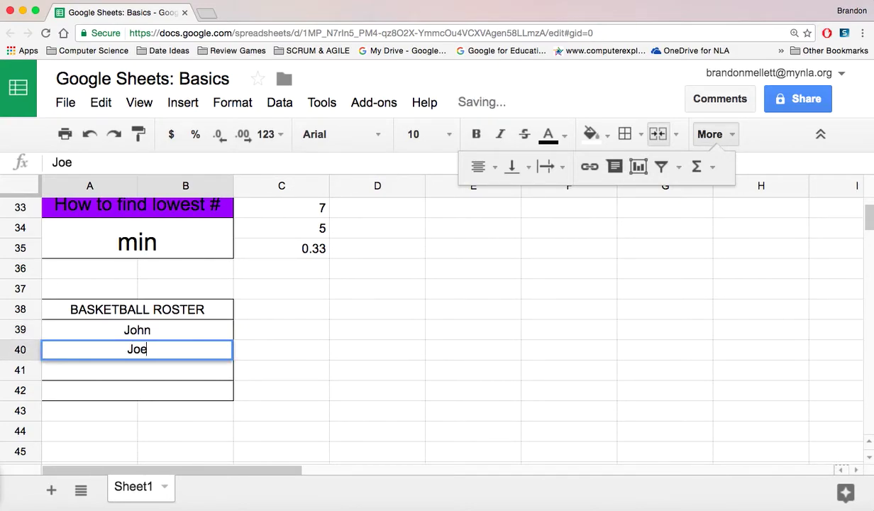
pyautogui.press('Return')
pyautogui.write('Jake')
pyautogui.press('Return')
pyautogui.write('Junior')
pyautogui.click(402, 367)
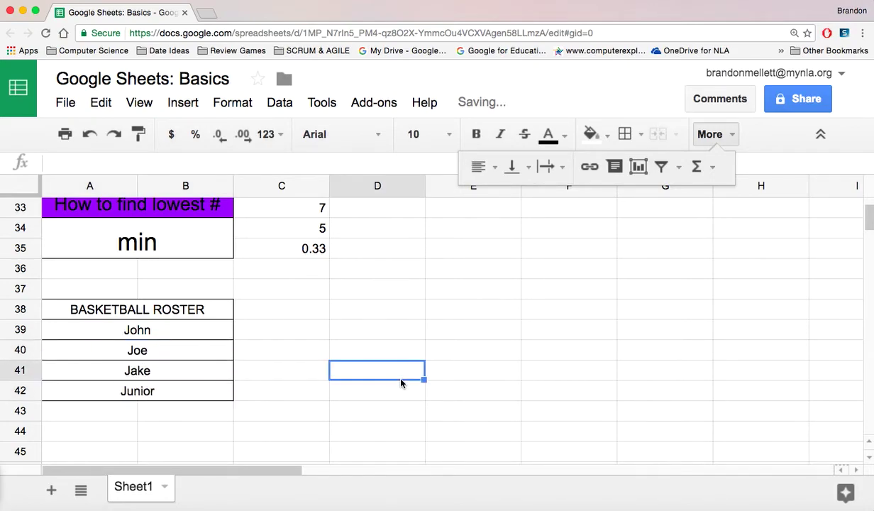
# Step: Enter the game headers G1, G2, G3, G4 and G5 across cells C38 to G38
pyautogui.click(277, 312)
pyautogui.write('G')
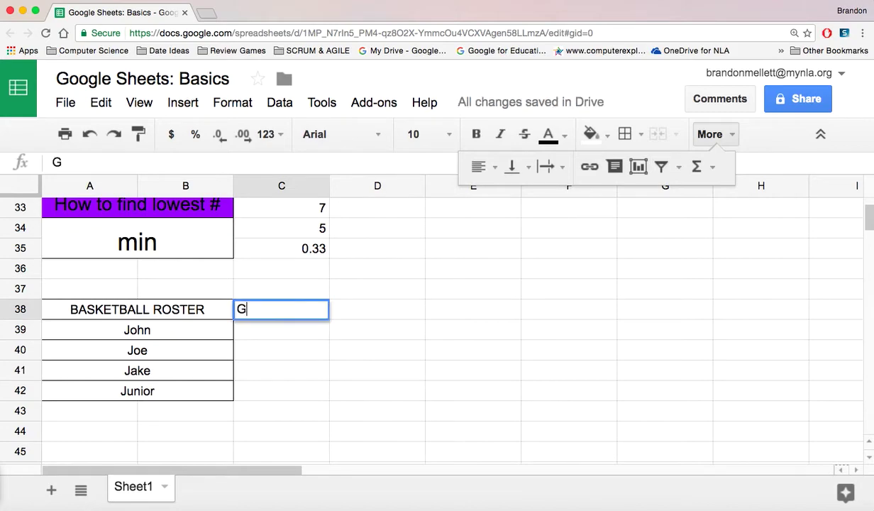
pyautogui.write('1')
pyautogui.press('Tab')
pyautogui.write('G2')
pyautogui.press('Tab')
pyautogui.write('G3')
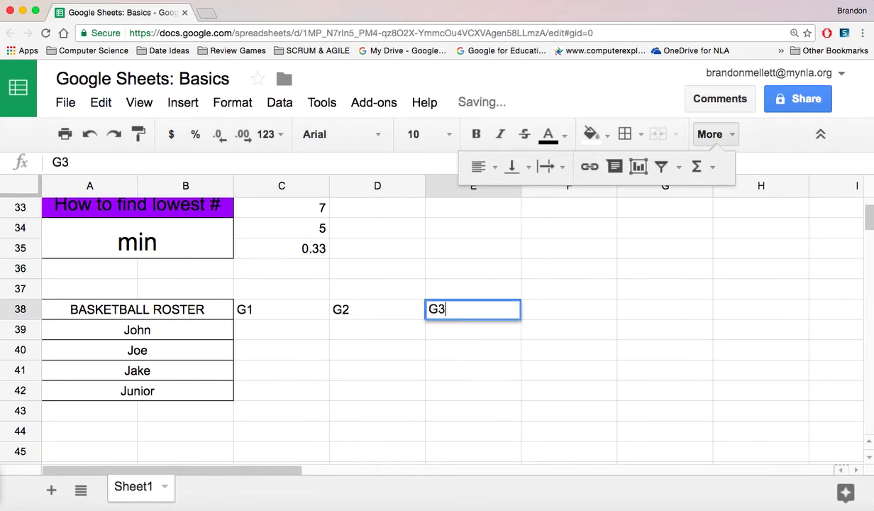
pyautogui.press('Tab')
pyautogui.write('G4')
pyautogui.press('Tab')
pyautogui.write('G5')
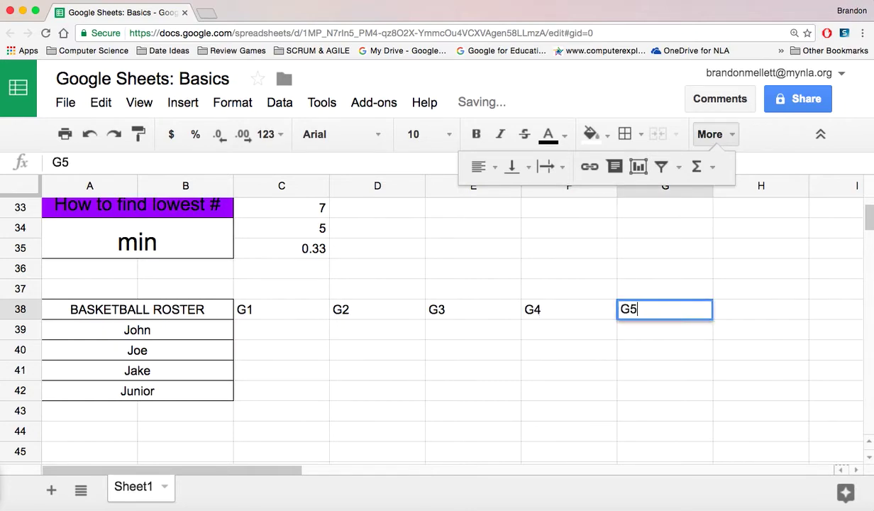
pyautogui.press('Down')
pyautogui.press('Down')
pyautogui.press('Down')
# Step: Apply all borders to the game range C38:G42 and center its contents horizontally
pyautogui.moveTo(260, 301); pyautogui.dragTo(661, 400)
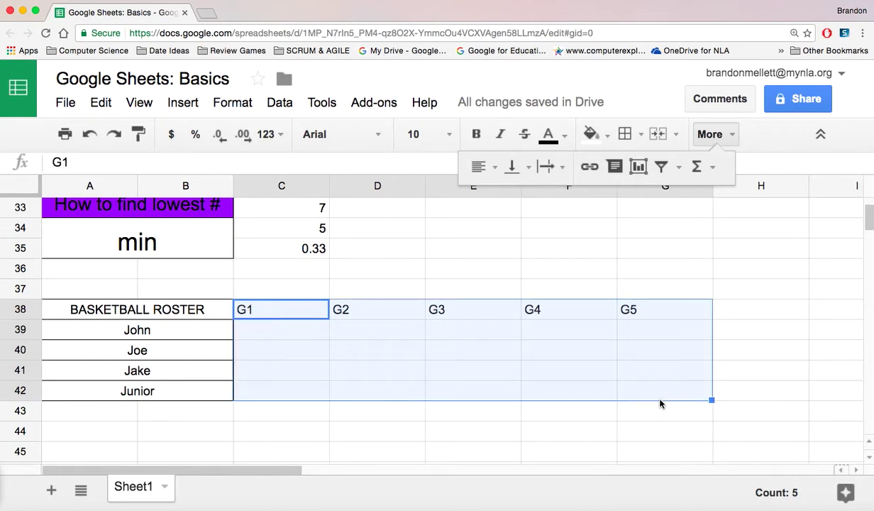
pyautogui.click(624, 133)
pyautogui.click(633, 170)
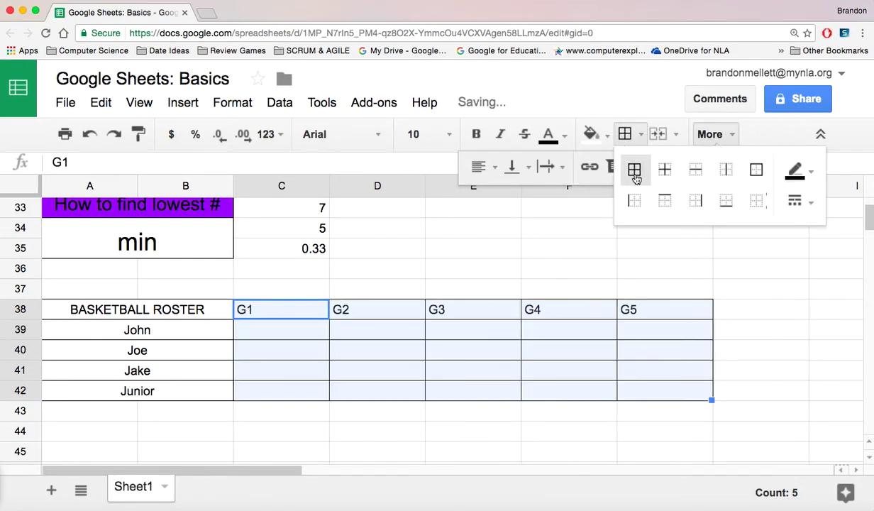
pyautogui.click(486, 167)
pyautogui.click(507, 197)
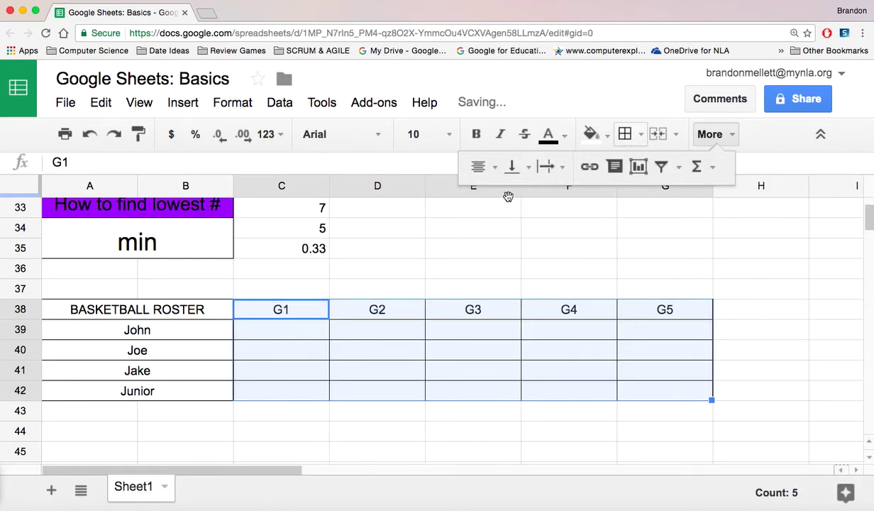
pyautogui.click(369, 450)
# Step: Fill the G1 column, cells C39 to C42, with the scores 10, 12, 11 and 45
pyautogui.click(298, 331)
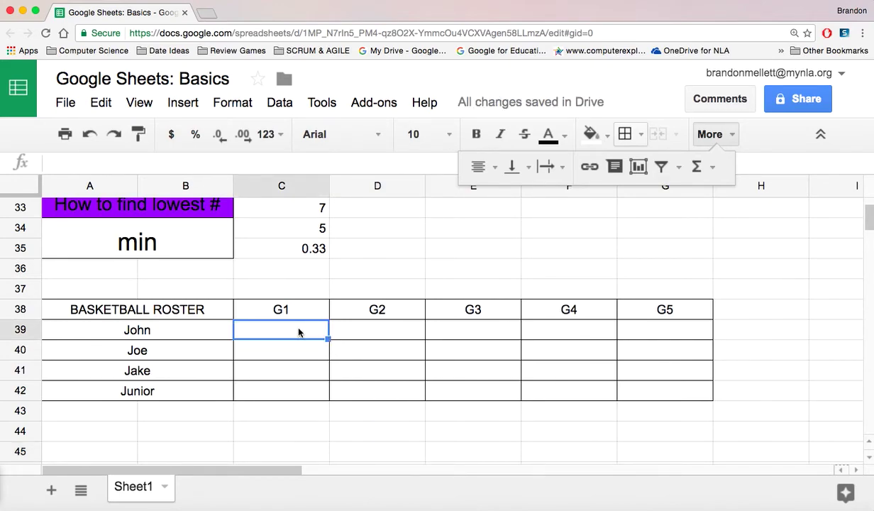
pyautogui.write('10')
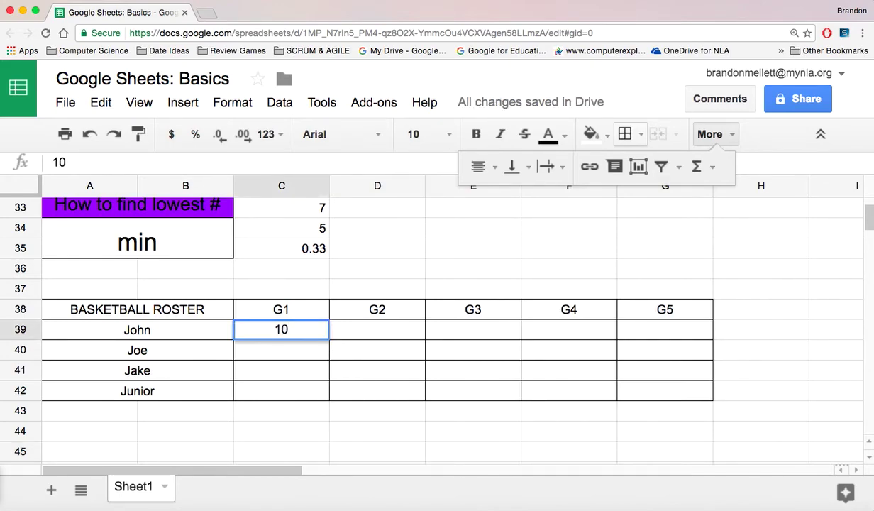
pyautogui.press('Return')
pyautogui.write('12')
pyautogui.press('Return')
pyautogui.write('11')
pyautogui.press('Return')
pyautogui.write('45')
pyautogui.press('Tab')
# Step: Fill the G2 column, cells D39 to D42, with the scores 25, 25, 5 and 2
pyautogui.press('Up')
pyautogui.press('Up')
pyautogui.press('Up')
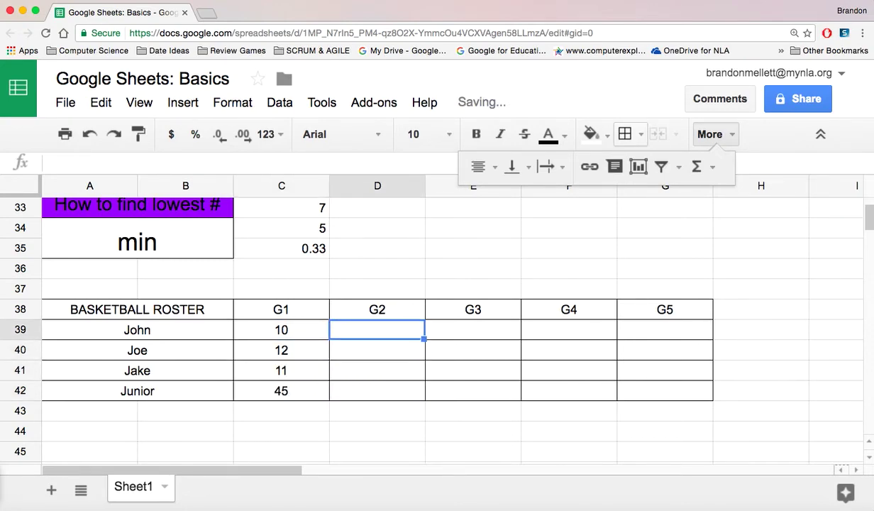
pyautogui.write('25')
pyautogui.press('Return')
pyautogui.write('25')
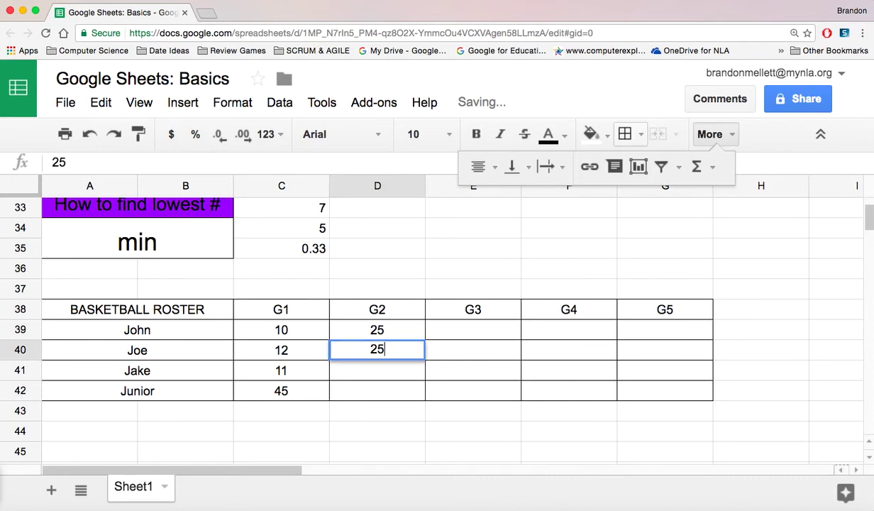
pyautogui.press('Return')
pyautogui.write('5')
pyautogui.press('Return')
pyautogui.write('2')
pyautogui.press('Tab')
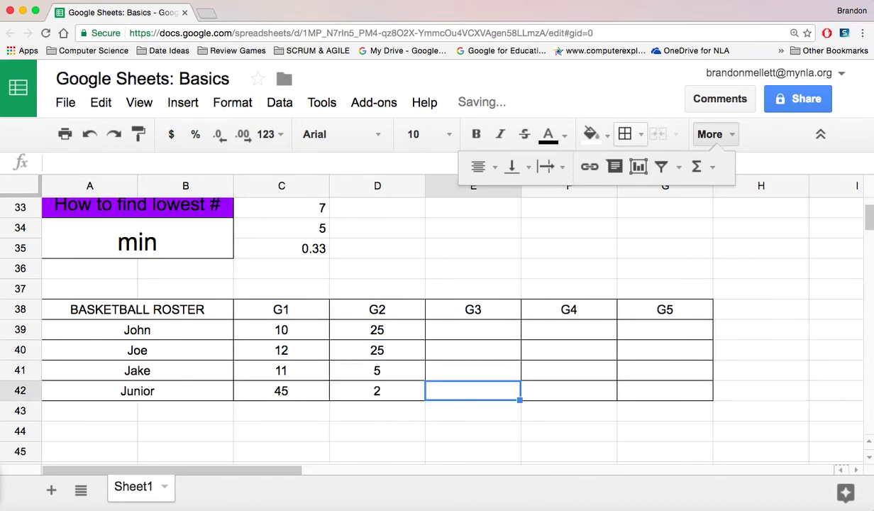
# Step: Fill the G3 column, cells E39 to E42, with the scores 4, 9, 45 and 12
pyautogui.press('Up')
pyautogui.press('Up')
pyautogui.press('Up')
pyautogui.write('4')
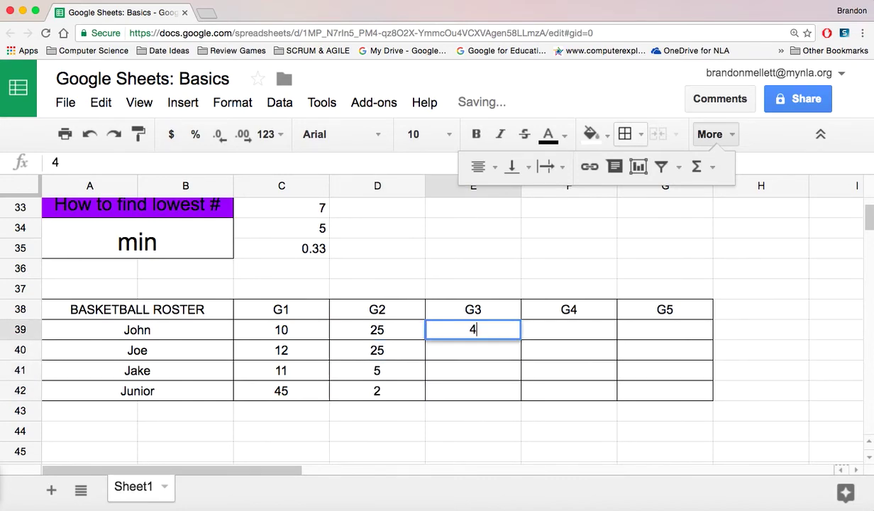
pyautogui.press('Return')
pyautogui.write('9')
pyautogui.press('Return')
pyautogui.write('45')
pyautogui.press('Return')
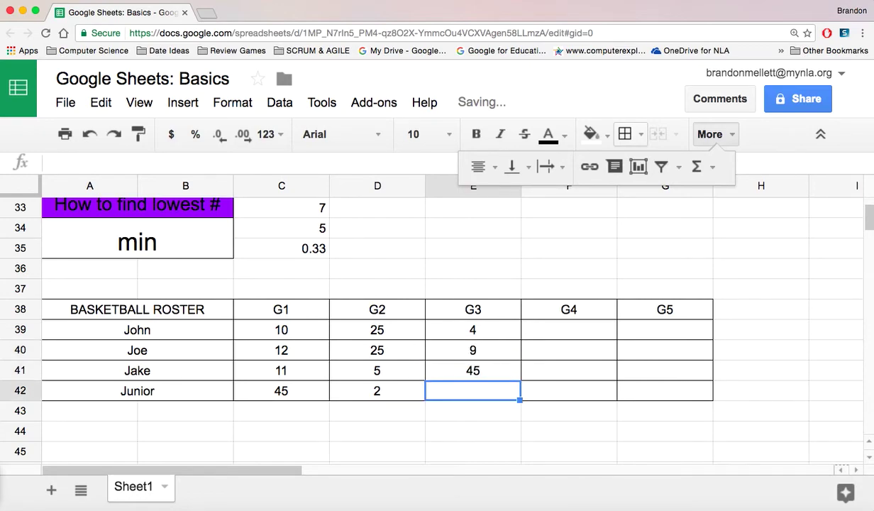
pyautogui.write('12')
pyautogui.press('Return')
# Step: Fill the G4 column, cells F39 to F42, with the scores 6, 8, 21 and 36
pyautogui.press('Right')
pyautogui.press('Up')
pyautogui.press('Up')
pyautogui.press('Up')
pyautogui.press('Up')
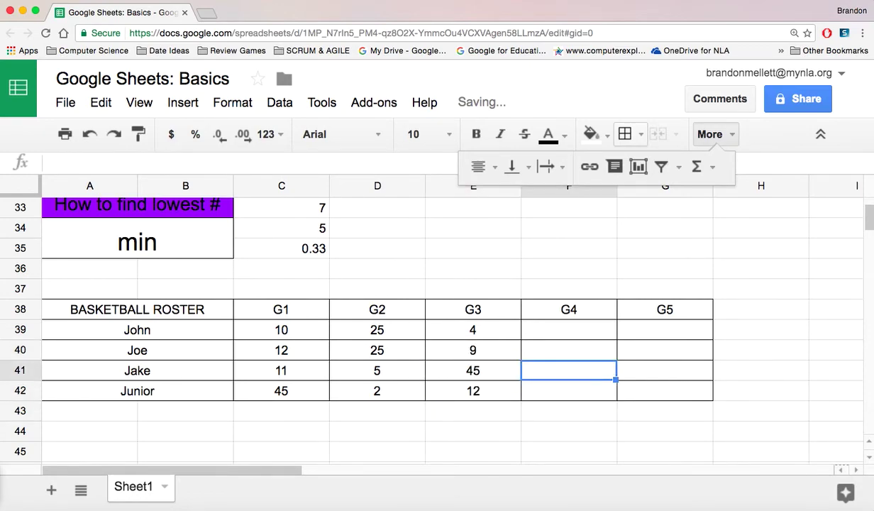
pyautogui.write('6')
pyautogui.press('Return')
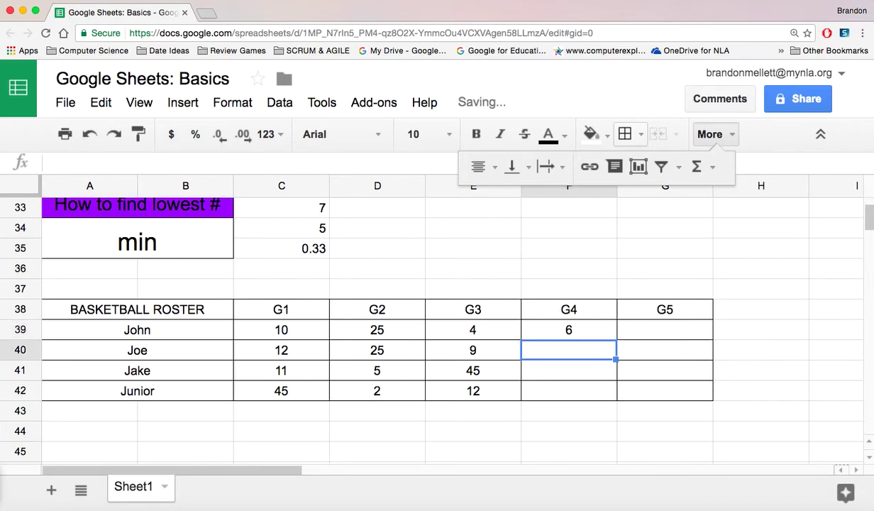
pyautogui.write('8')
pyautogui.press('Return')
pyautogui.write('21')
pyautogui.press('Return')
pyautogui.write('36')
pyautogui.press('Return')
# Step: Fill the G5 column, cells G39 to G42, with the scores 35, 4, 1 and 99
pyautogui.press('Right')
pyautogui.press('Up')
pyautogui.click(664, 329)
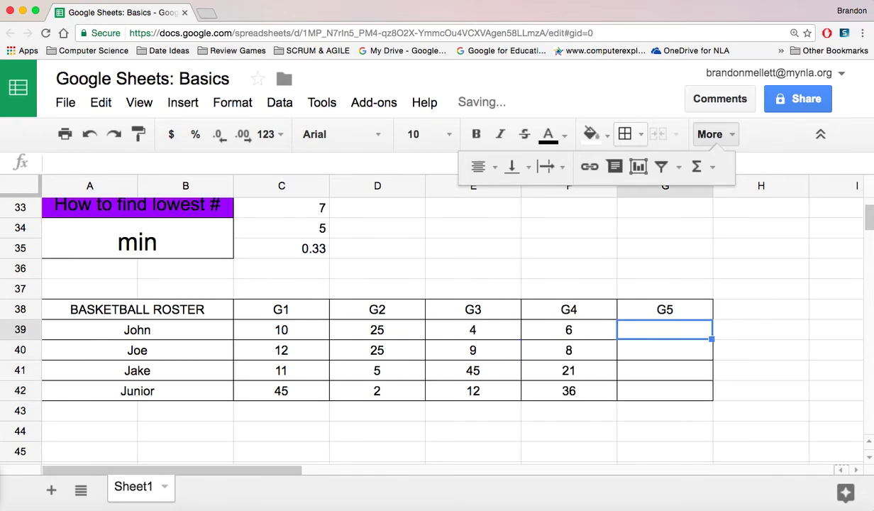
pyautogui.write('35')
pyautogui.press('Return')
pyautogui.write('4')
pyautogui.press('Return')
pyautogui.write('1')
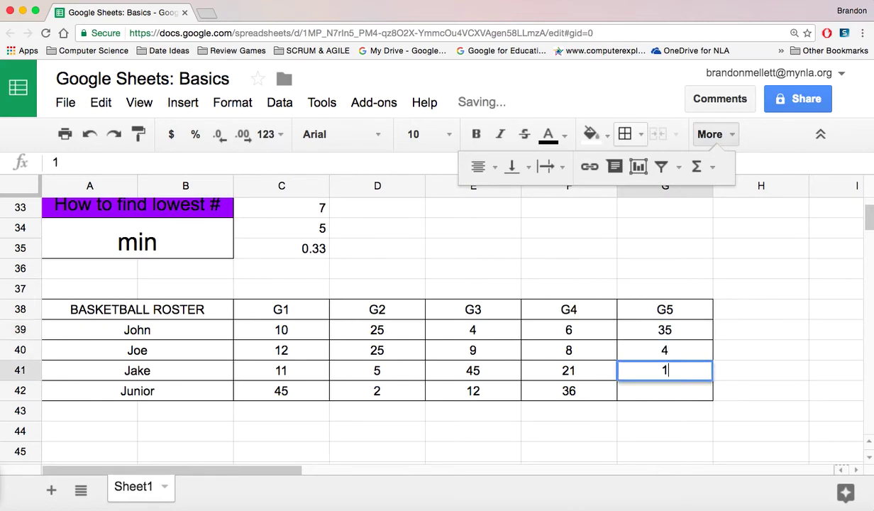
pyautogui.press('Return')
pyautogui.write('99')
pyautogui.press('Return')
pyautogui.press('Right')
pyautogui.press('Up')
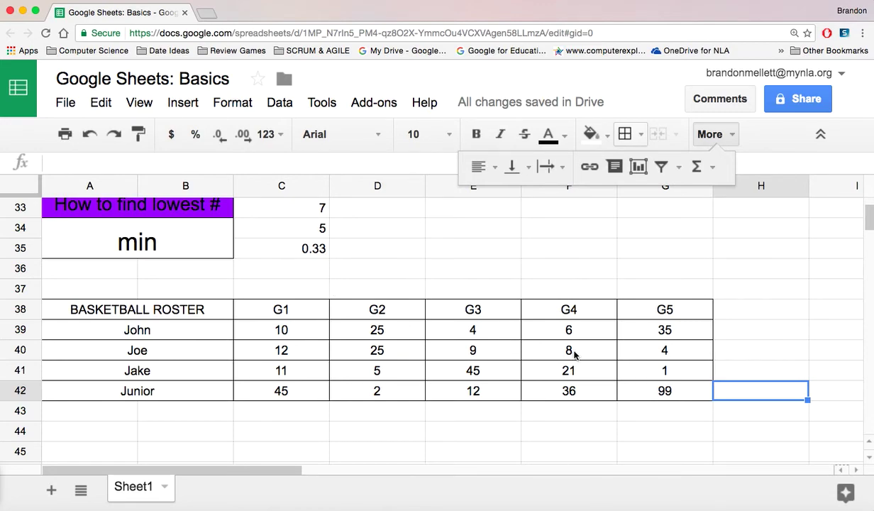
# Step: Enter the header Total in cell H38, next to the G5 header
pyautogui.hscroll(1, 738, 331)
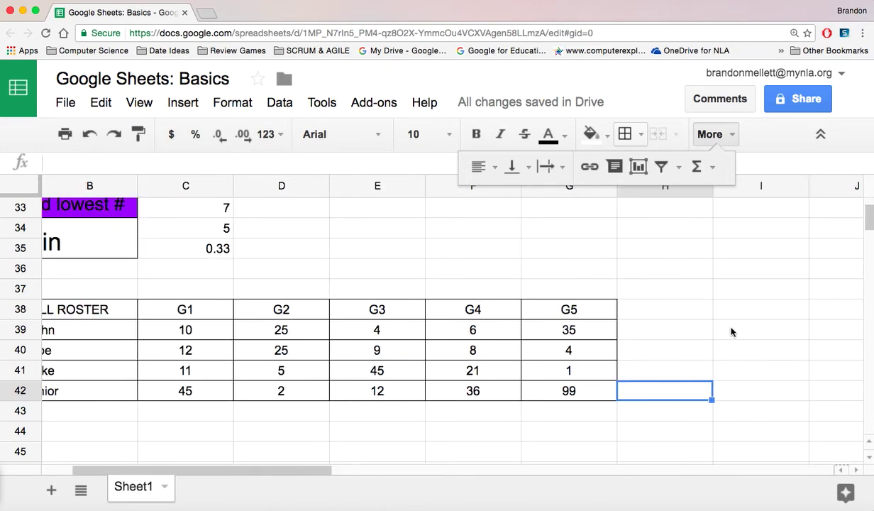
pyautogui.click(652, 313)
pyautogui.write('tot')
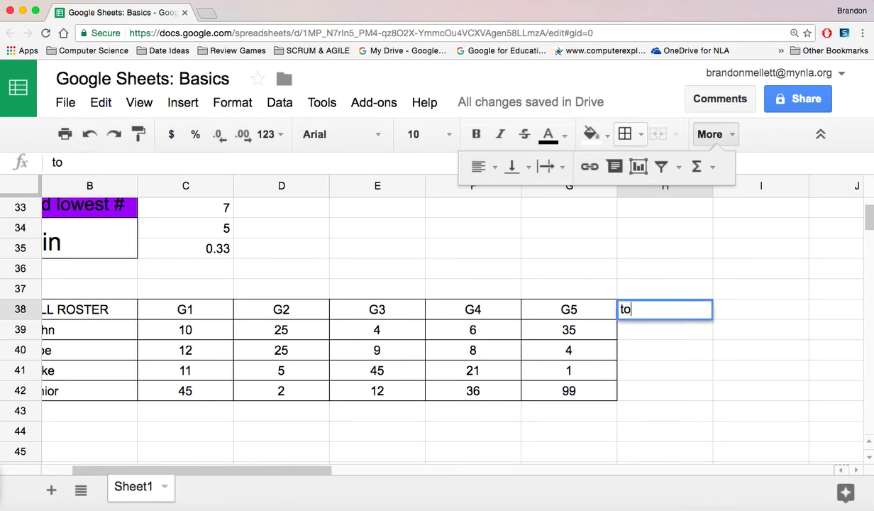
pyautogui.press('BackSpace')
pyautogui.press('BackSpace')
pyautogui.press('BackSpace')
pyautogui.write('Total')
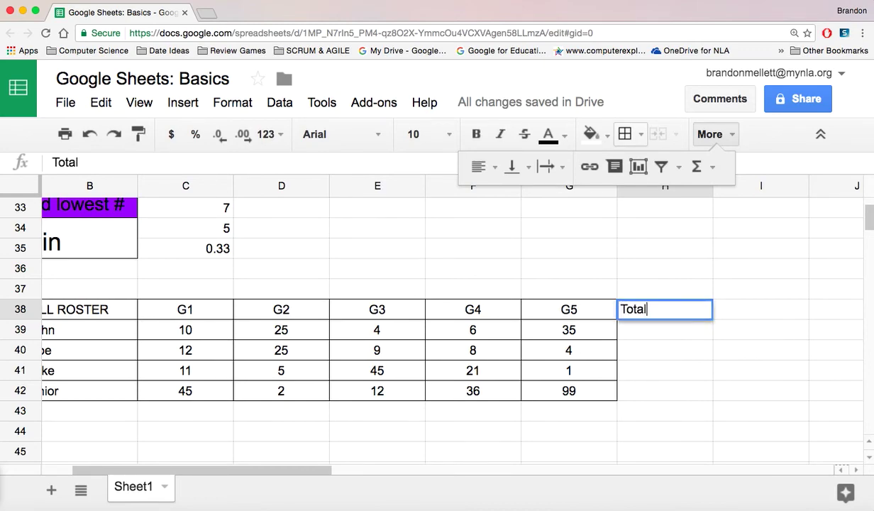
pyautogui.click(663, 369)
# Step: Apply all borders to the Total column range H38:H42 and center its contents horizontally
pyautogui.moveTo(695, 317); pyautogui.dragTo(643, 390)
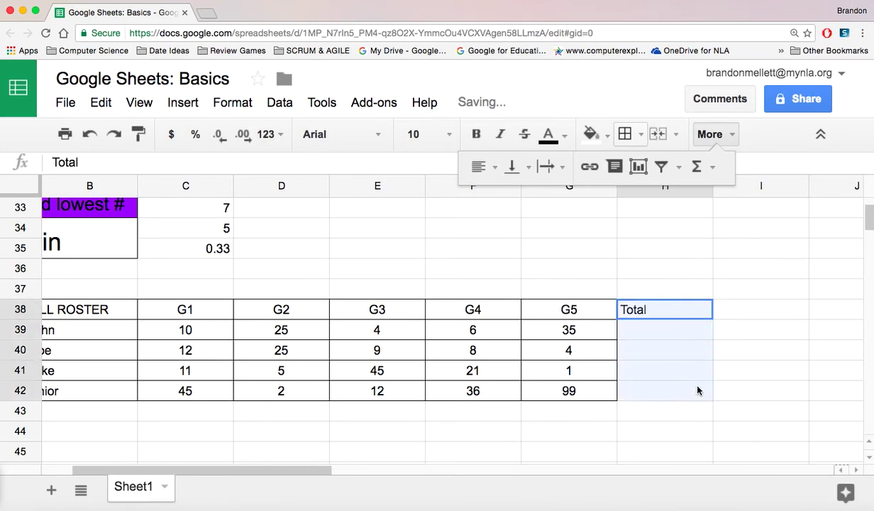
pyautogui.click(625, 134)
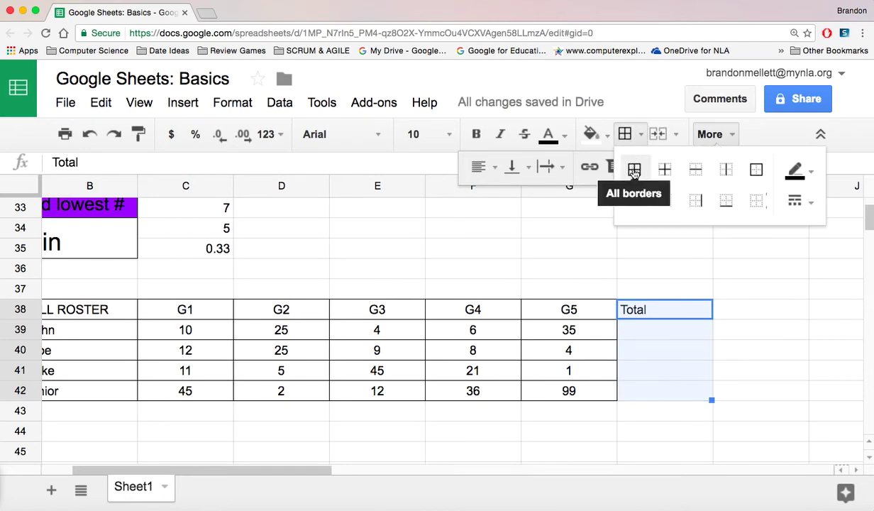
pyautogui.click(634, 170)
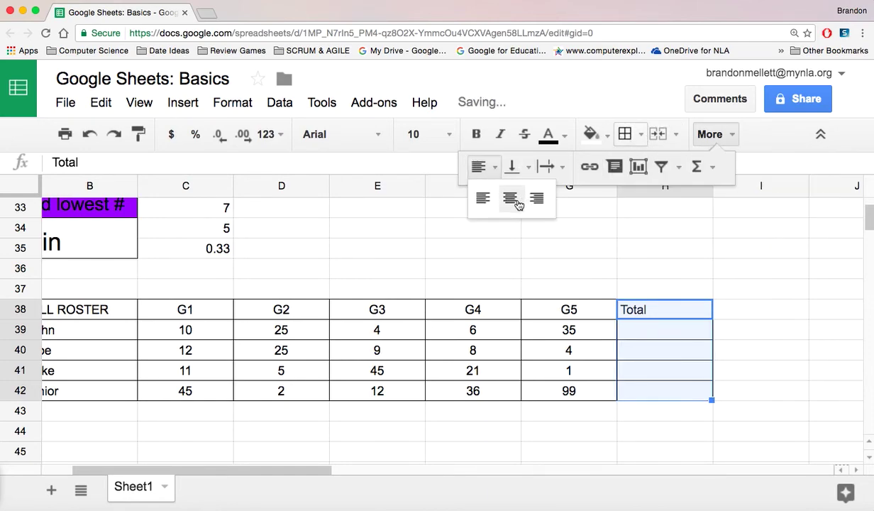
pyautogui.click(509, 198)
pyautogui.click(778, 385)
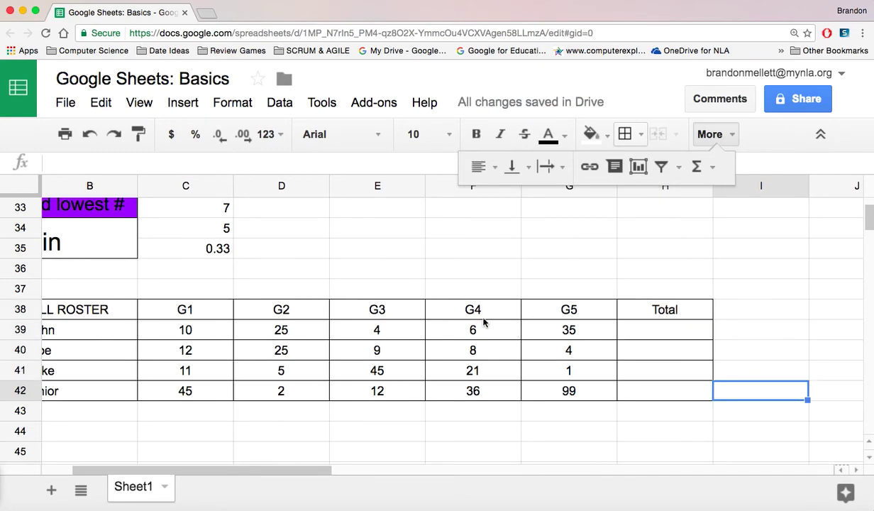
# Step: Total the first player's five game scores in cell H39 with the formula =SUM(C39:G39)
pyautogui.click(699, 334)
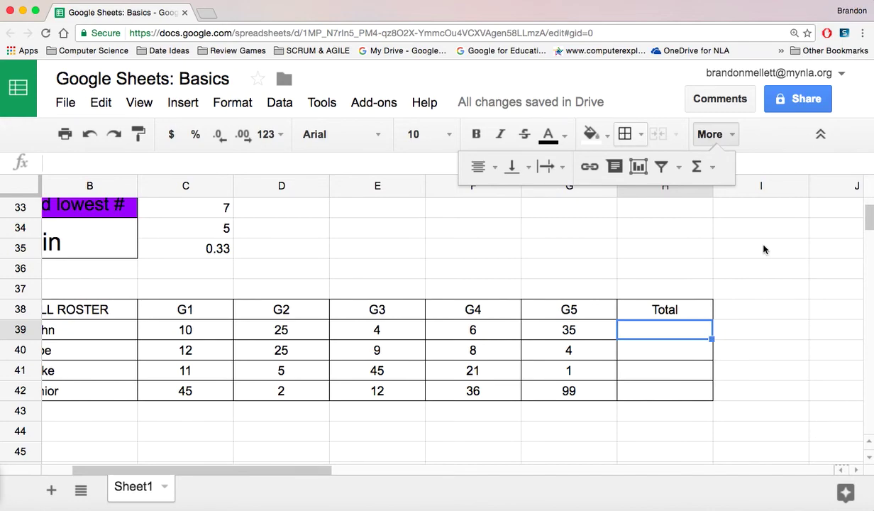
pyautogui.write('=')
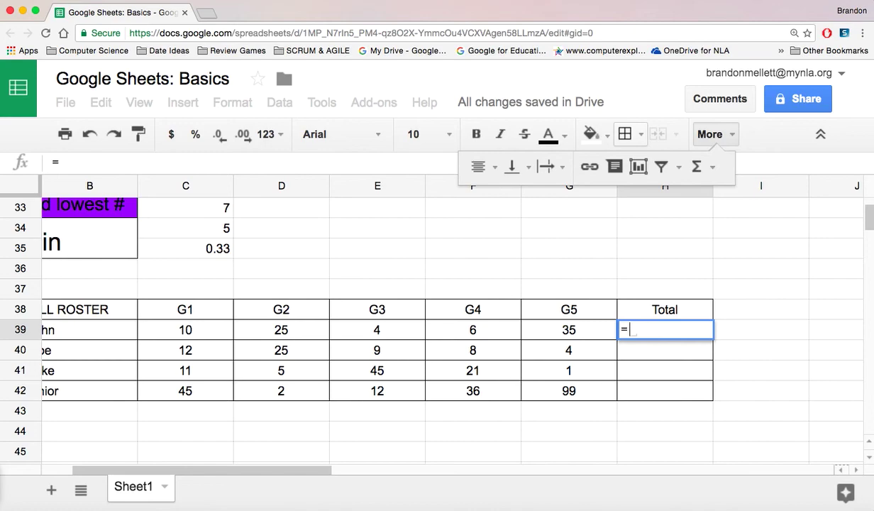
pyautogui.write('sum')
pyautogui.press('Tab')
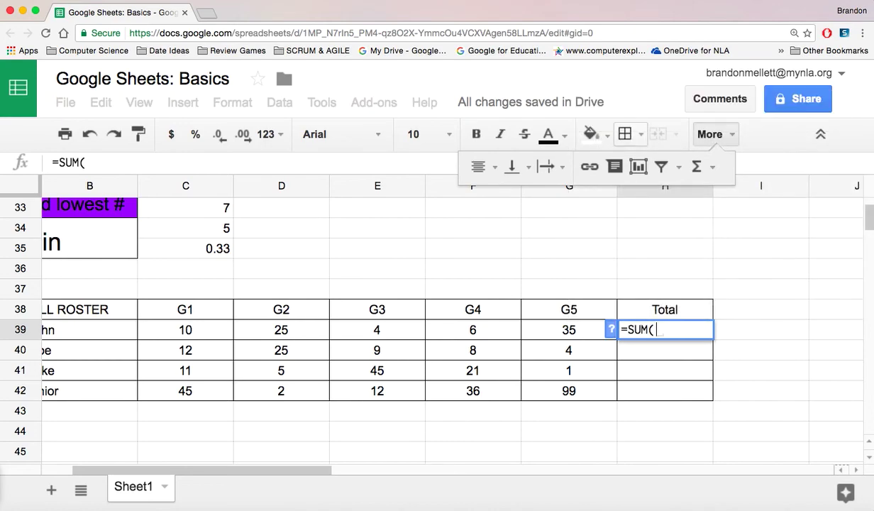
pyautogui.moveTo(179, 332); pyautogui.dragTo(581, 340)
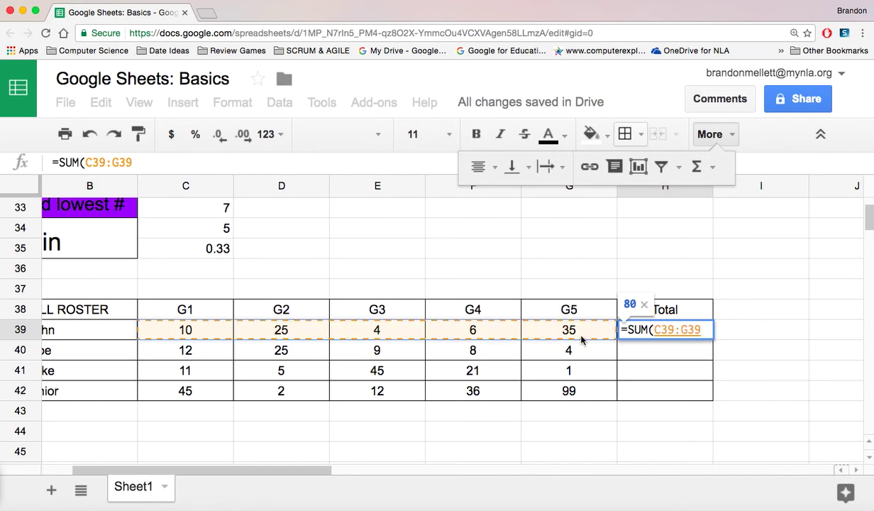
pyautogui.press('Return')
pyautogui.click(664, 330)
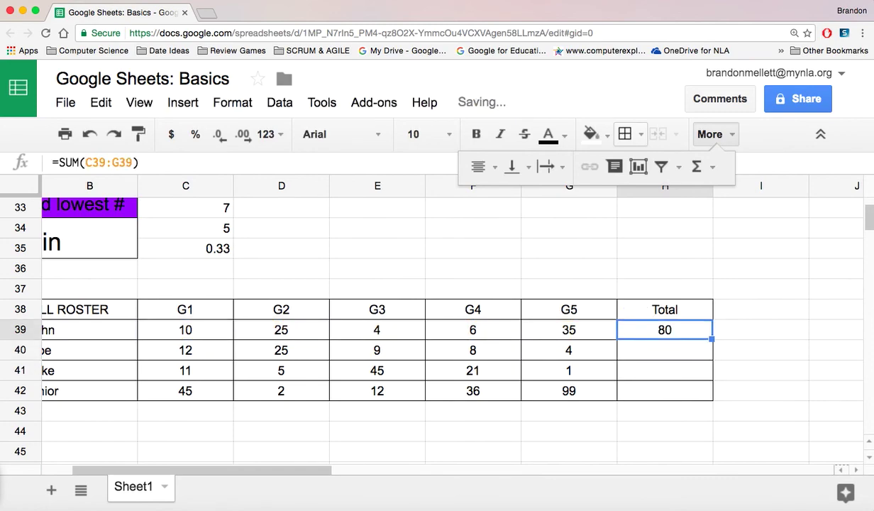
# Step: Fill the total formula from cell H39 down through H42 for the remaining players
pyautogui.press('Down')
pyautogui.press('Down')
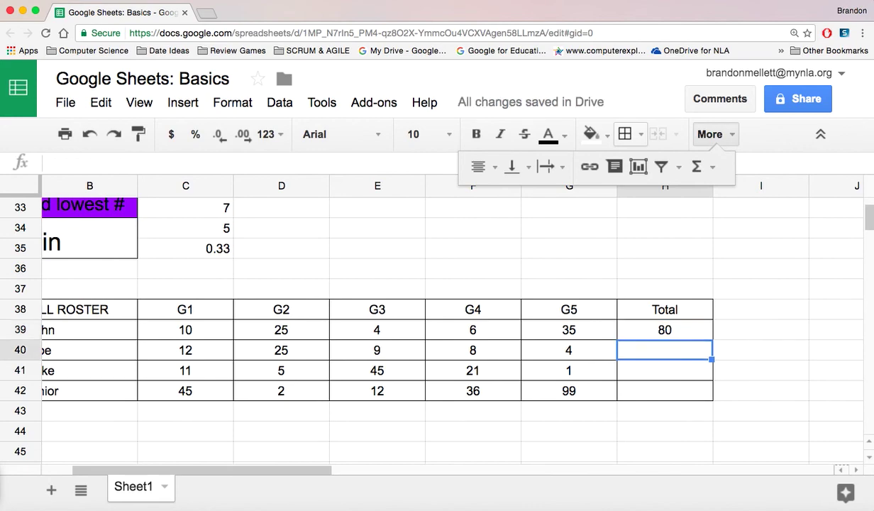
pyautogui.press('Up')
pyautogui.press('Up')
pyautogui.press('Up')
pyautogui.press('Down')
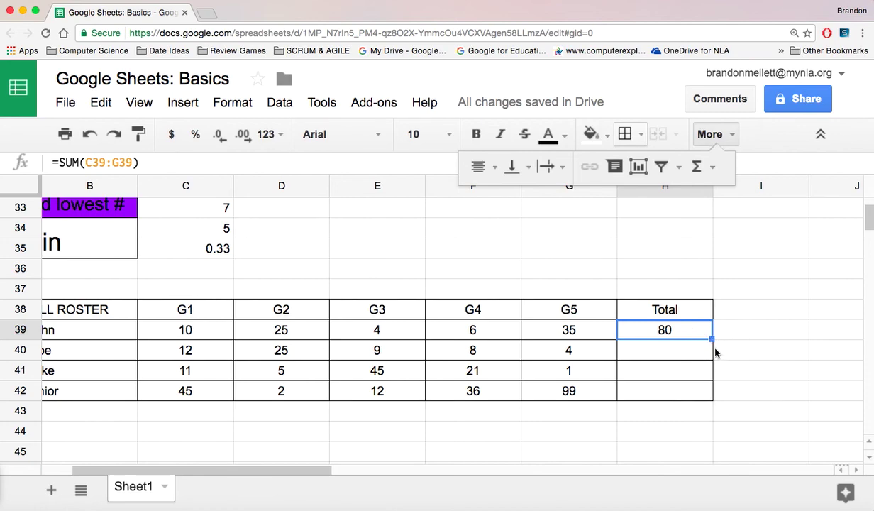
pyautogui.moveTo(711, 338); pyautogui.dragTo(710, 396)
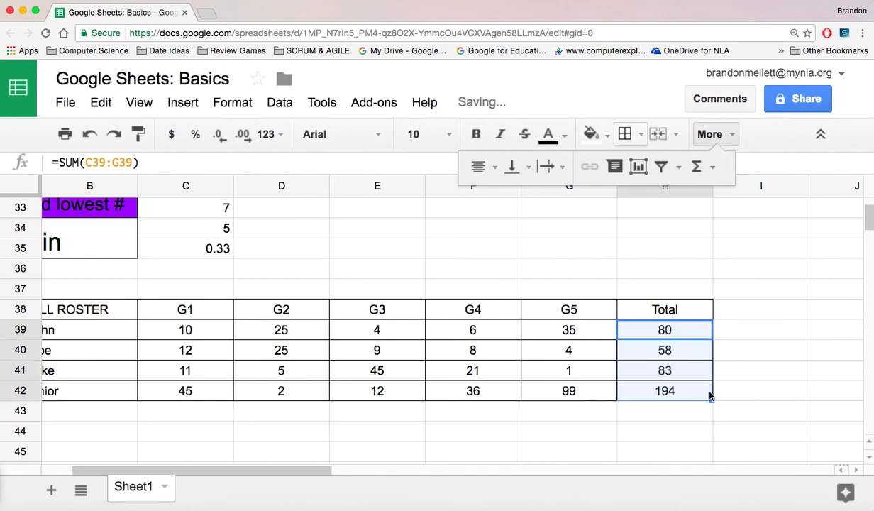
pyautogui.click(757, 376)
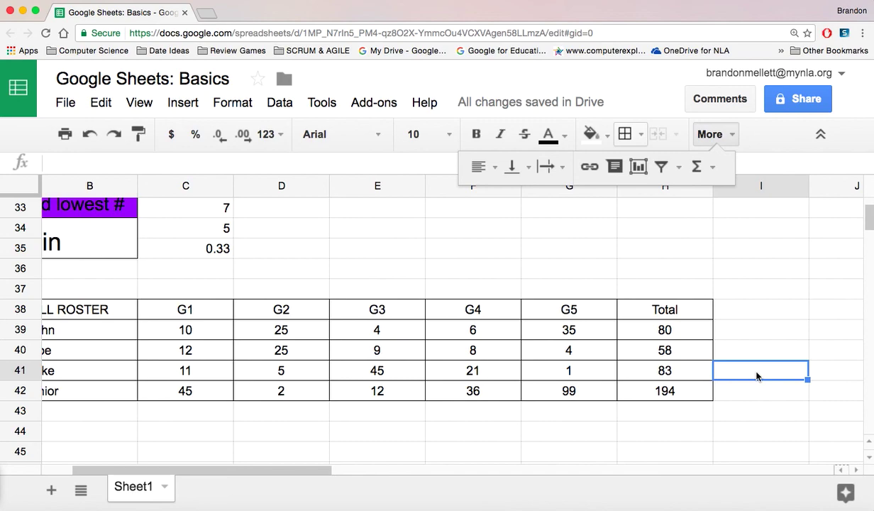
# Step: Enter the headers highest pts, lowest pts and average in cells I38 to K38, next to Total
pyautogui.click(634, 305)
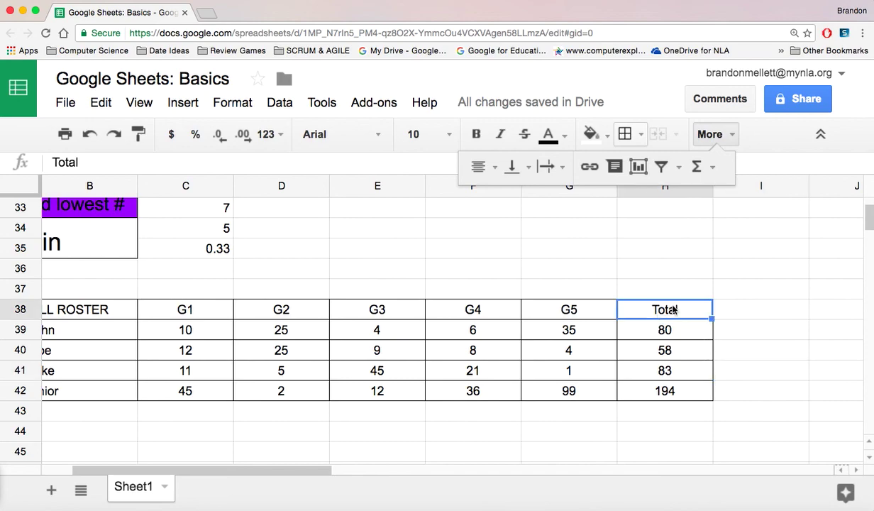
pyautogui.click(756, 310)
pyautogui.write('highest pts')
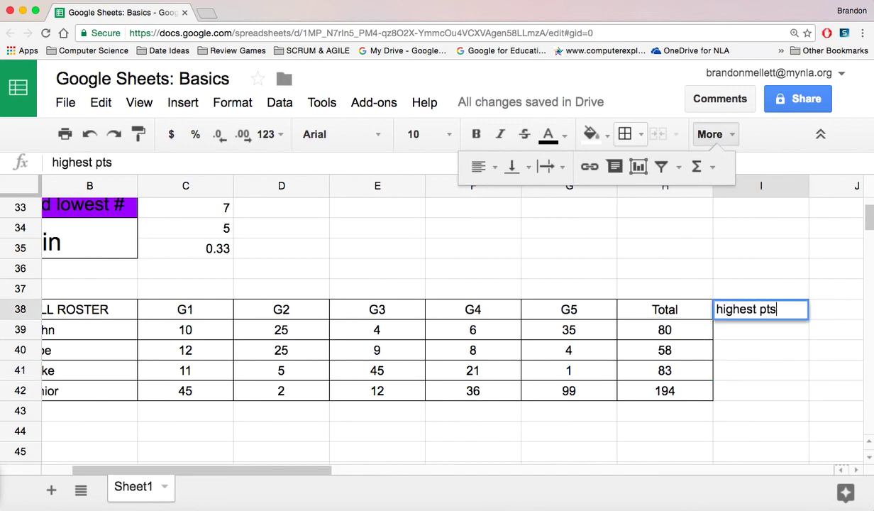
pyautogui.press('Tab')
pyautogui.write('lowest pts')
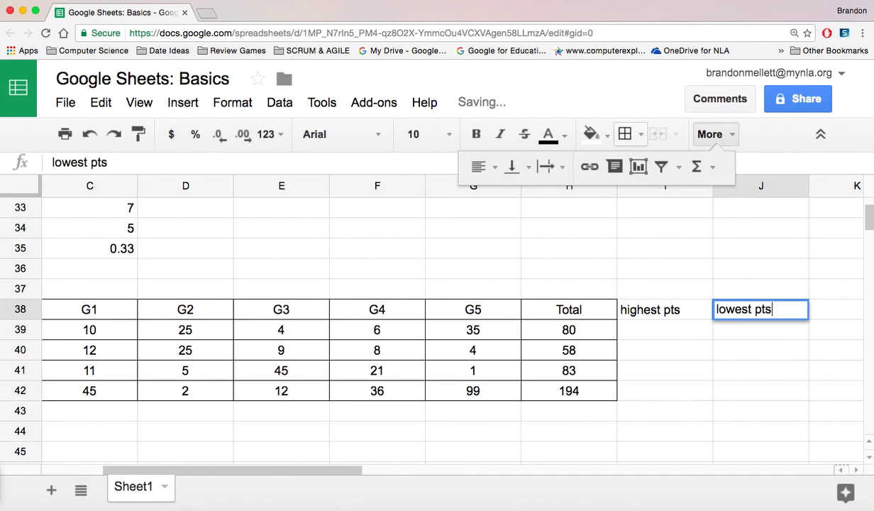
pyautogui.press('Tab')
pyautogui.write('average')
pyautogui.press('Return')
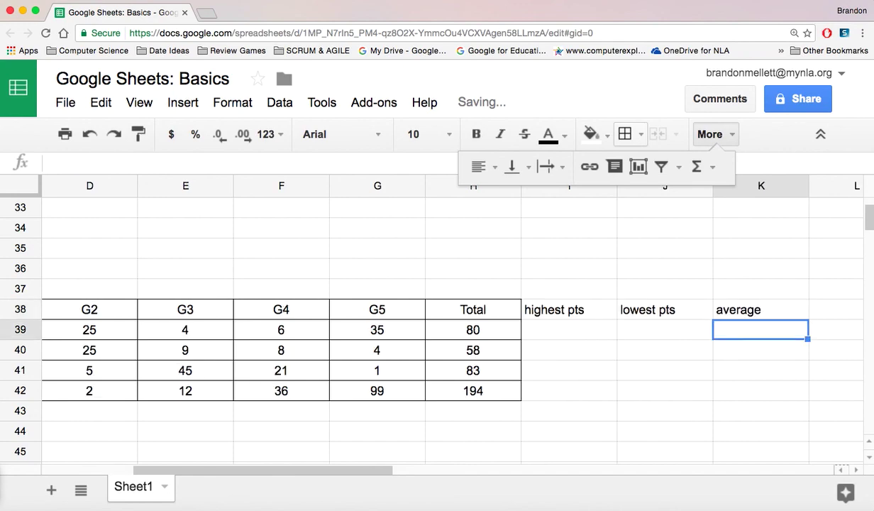
# Step: Center the three new headers in I38:K38 horizontally
pyautogui.click(568, 309)
pyautogui.keyDown('shift'); pyautogui.click(713, 310); pyautogui.keyUp('shift')
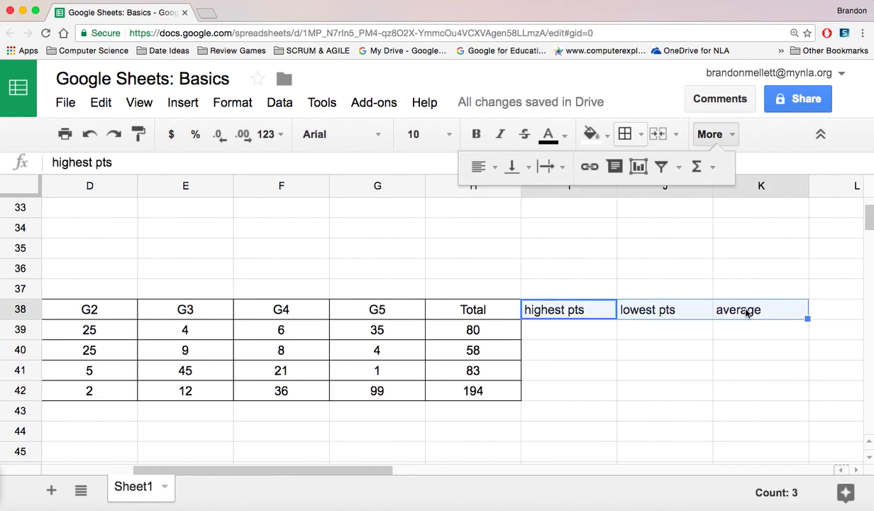
pyautogui.click(480, 167)
pyautogui.click(510, 198)
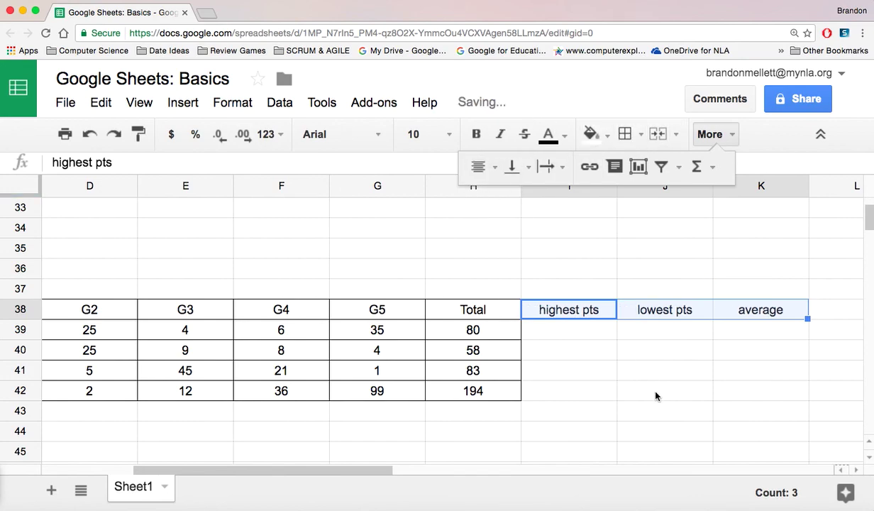
# Step: Apply all borders to the range I38:K42 and select cell I39 under the highest pts header
pyautogui.click(649, 391)
pyautogui.moveTo(560, 314); pyautogui.dragTo(726, 404)
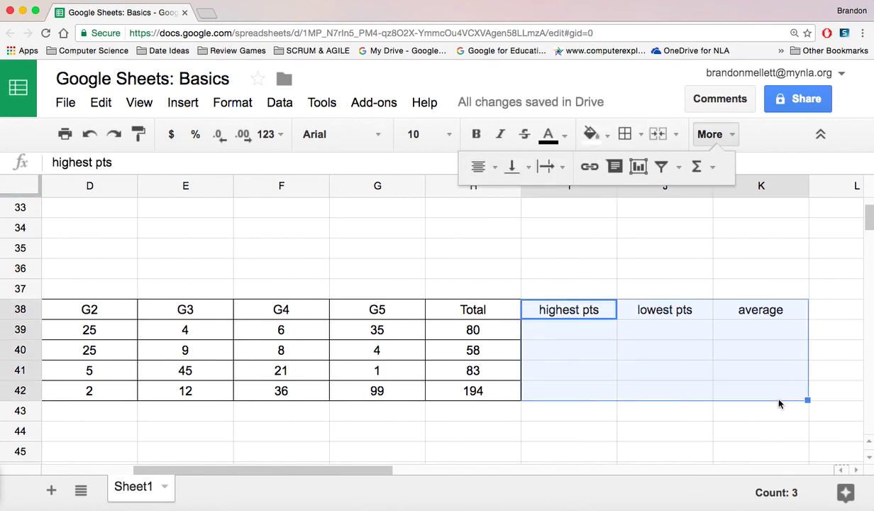
pyautogui.click(624, 139)
pyautogui.click(634, 169)
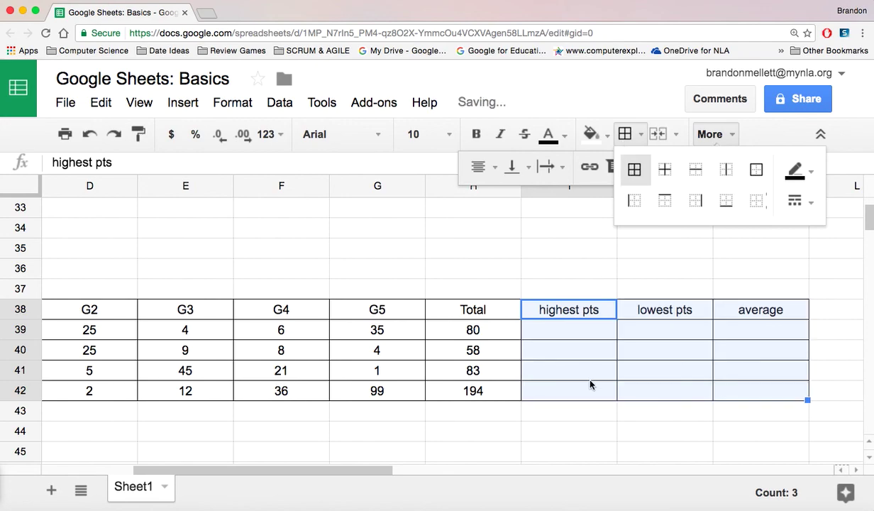
pyautogui.click(567, 365)
pyautogui.click(561, 328)
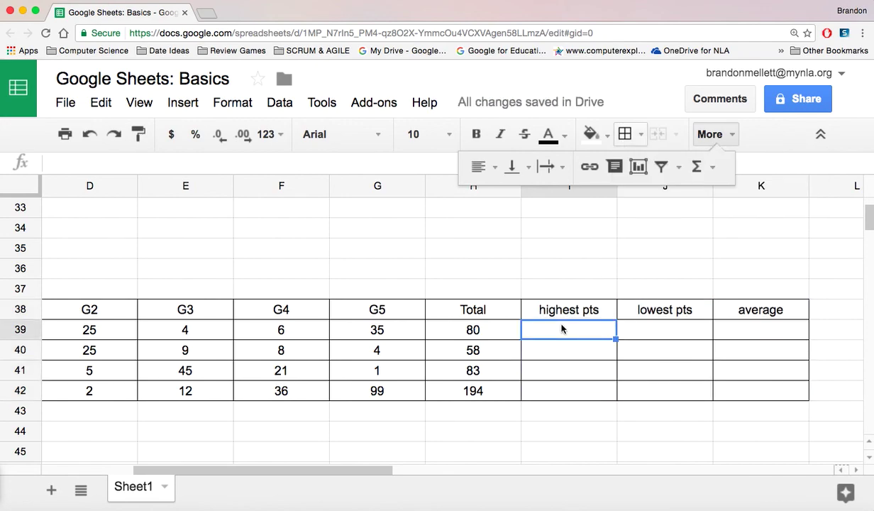